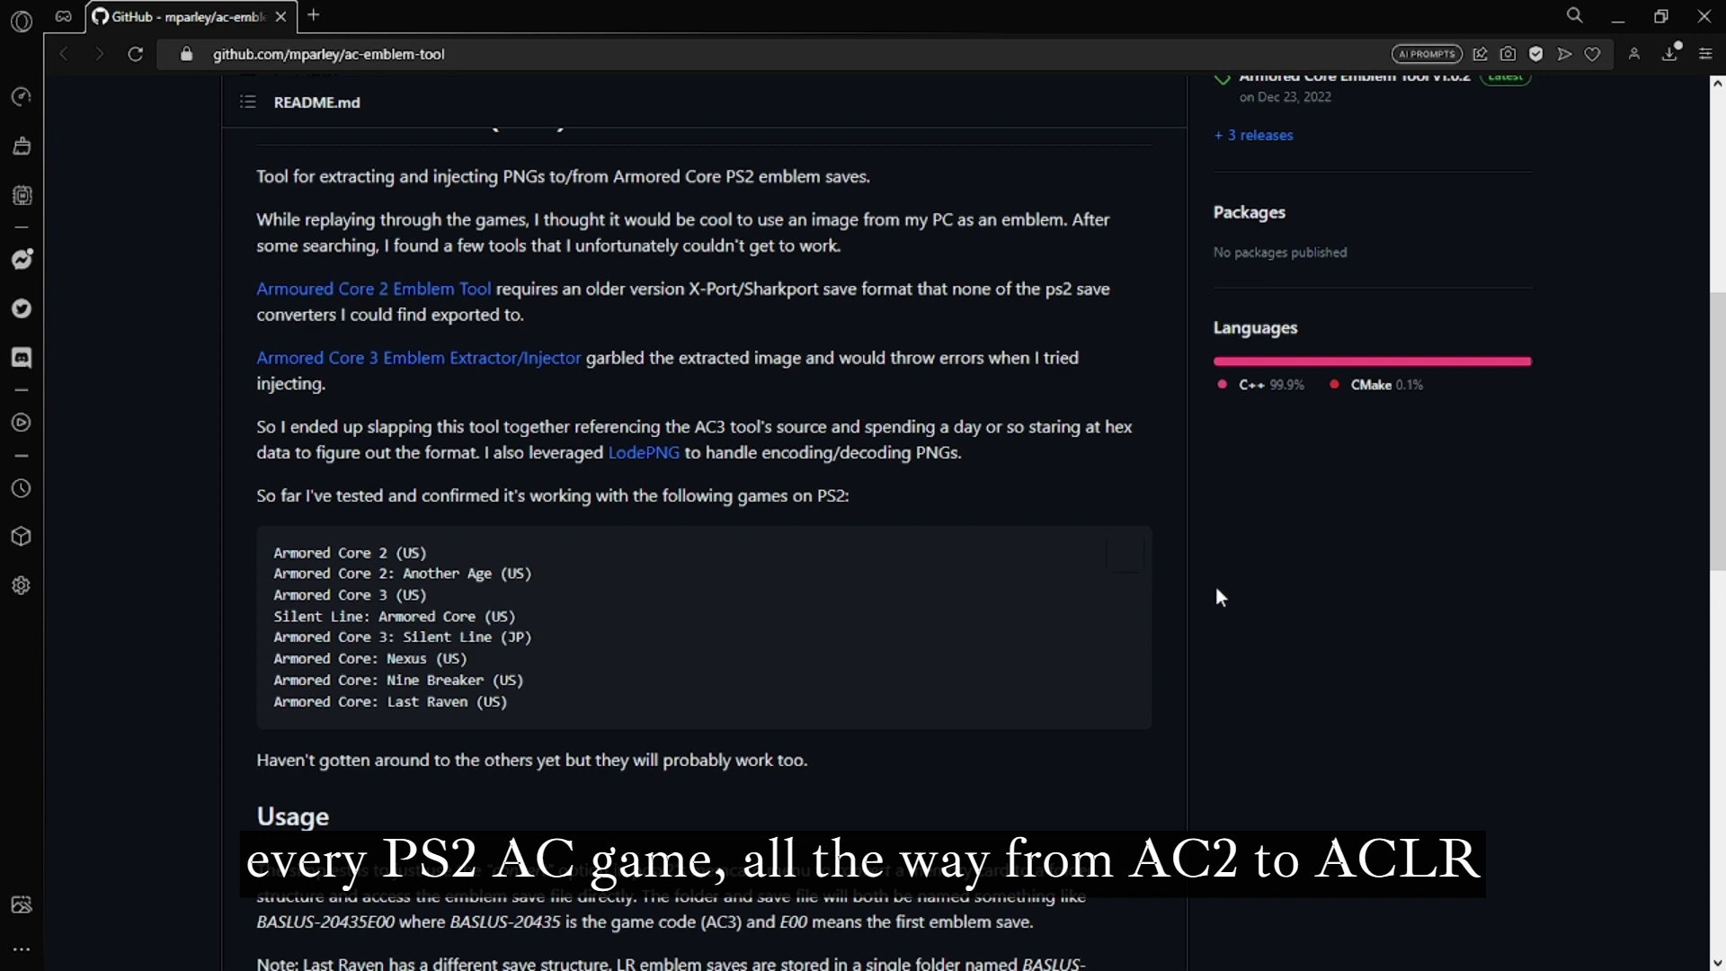
# Step: Read the emblem tool's README for supported games, image requirements, and extraction and injection instructions
pyautogui.scroll(-5, 1215, 589)
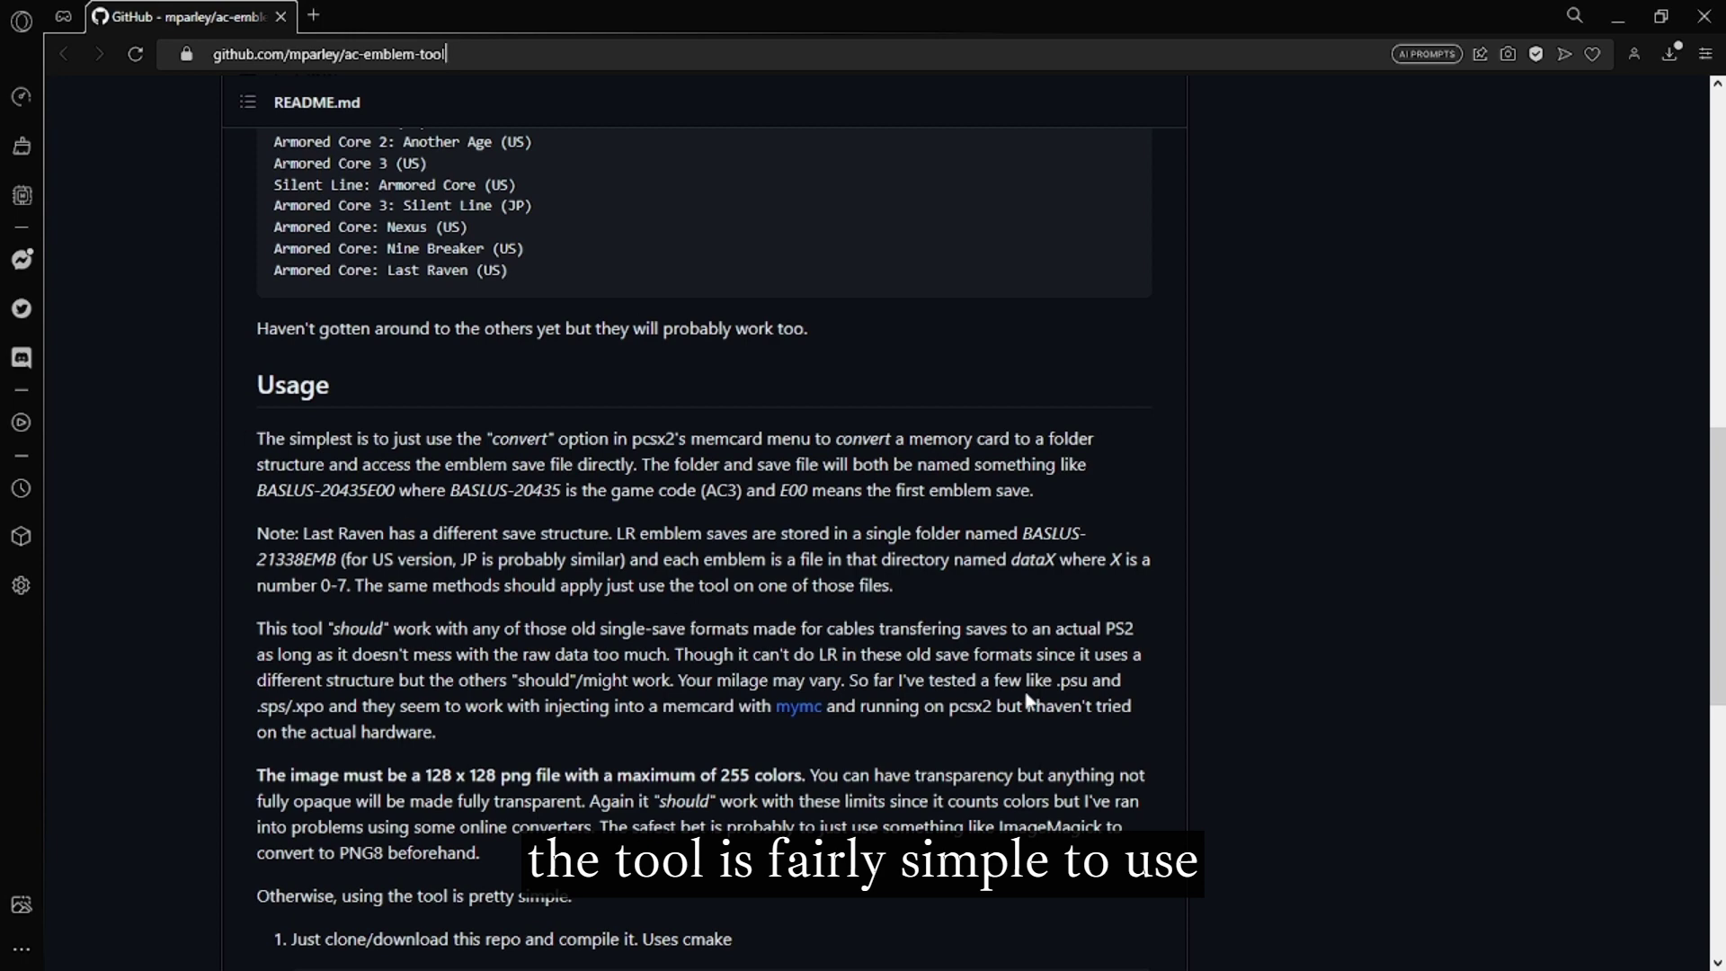
pyautogui.scroll(-1, 1198, 727)
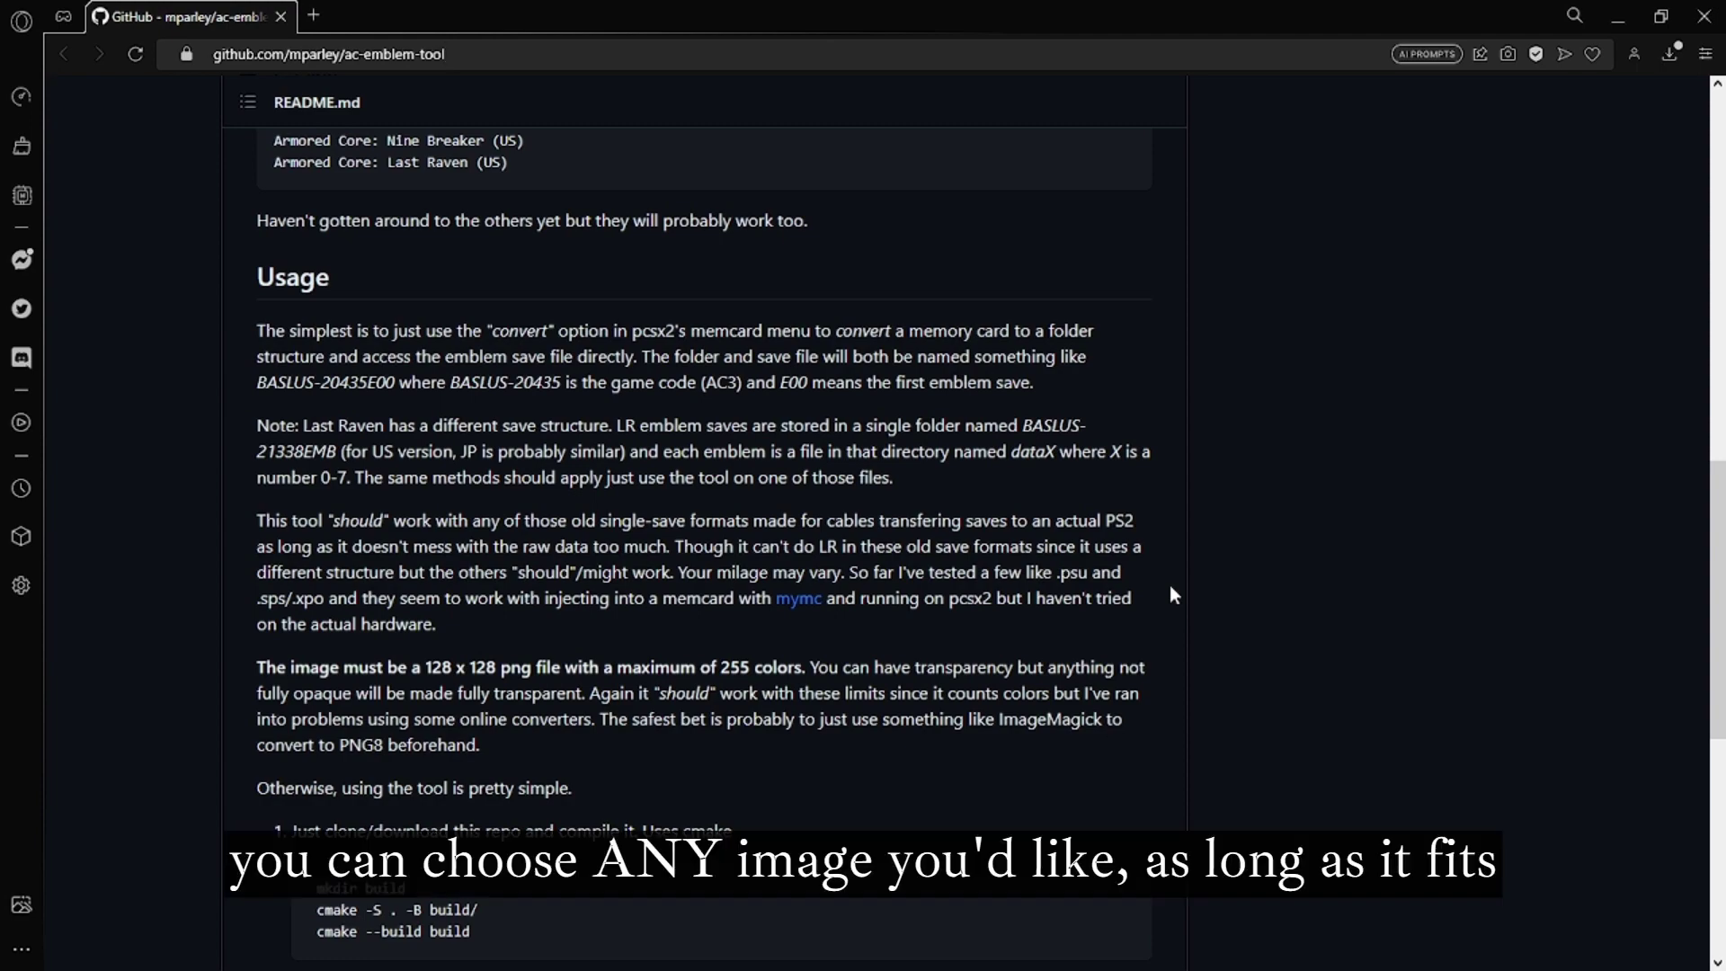
pyautogui.scroll(-4, 1173, 595)
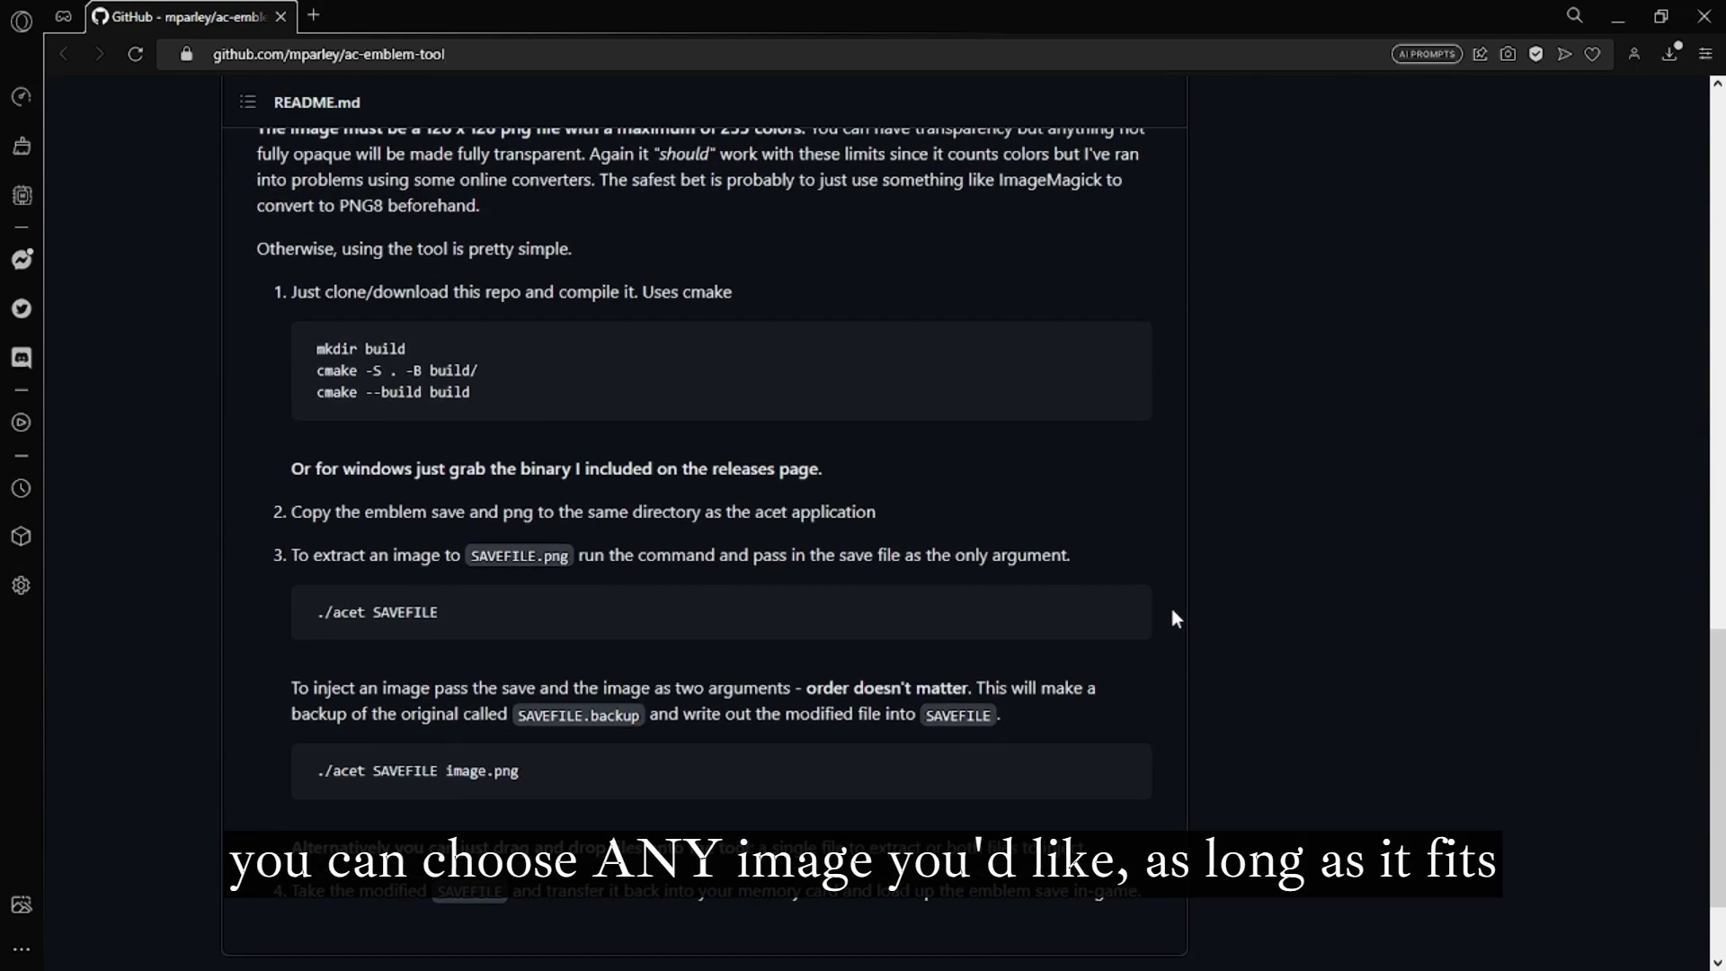
pyautogui.scroll(-2, 1176, 618)
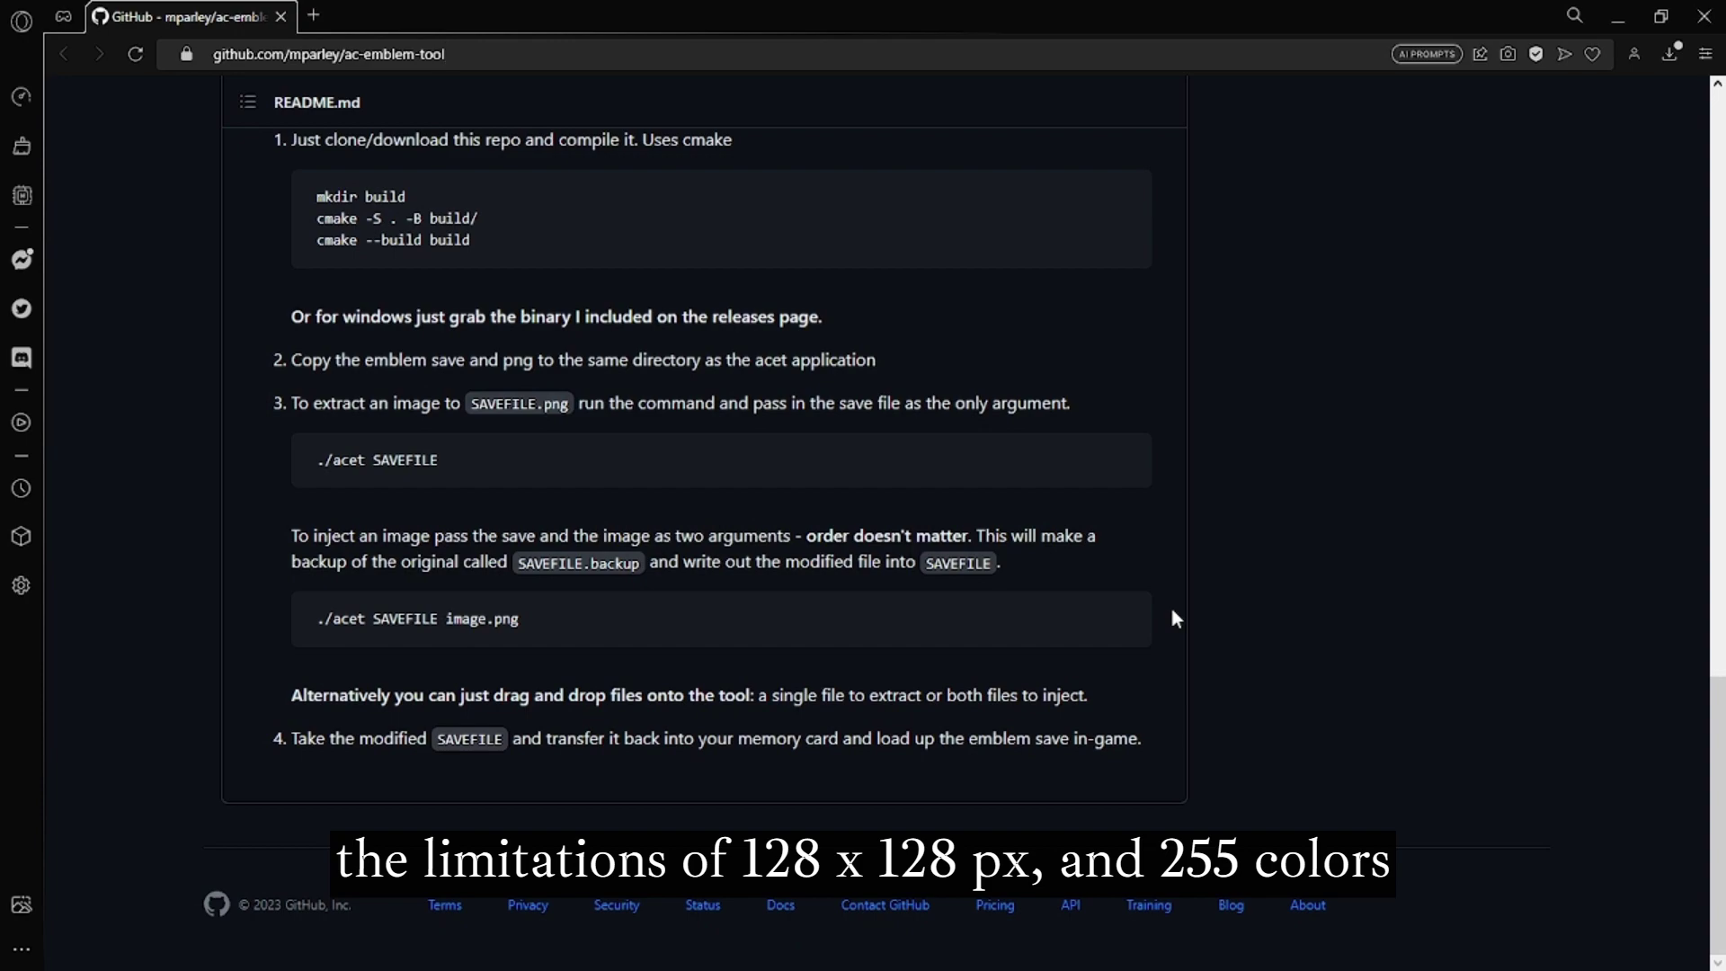
pyautogui.scroll(15, 1173, 611)
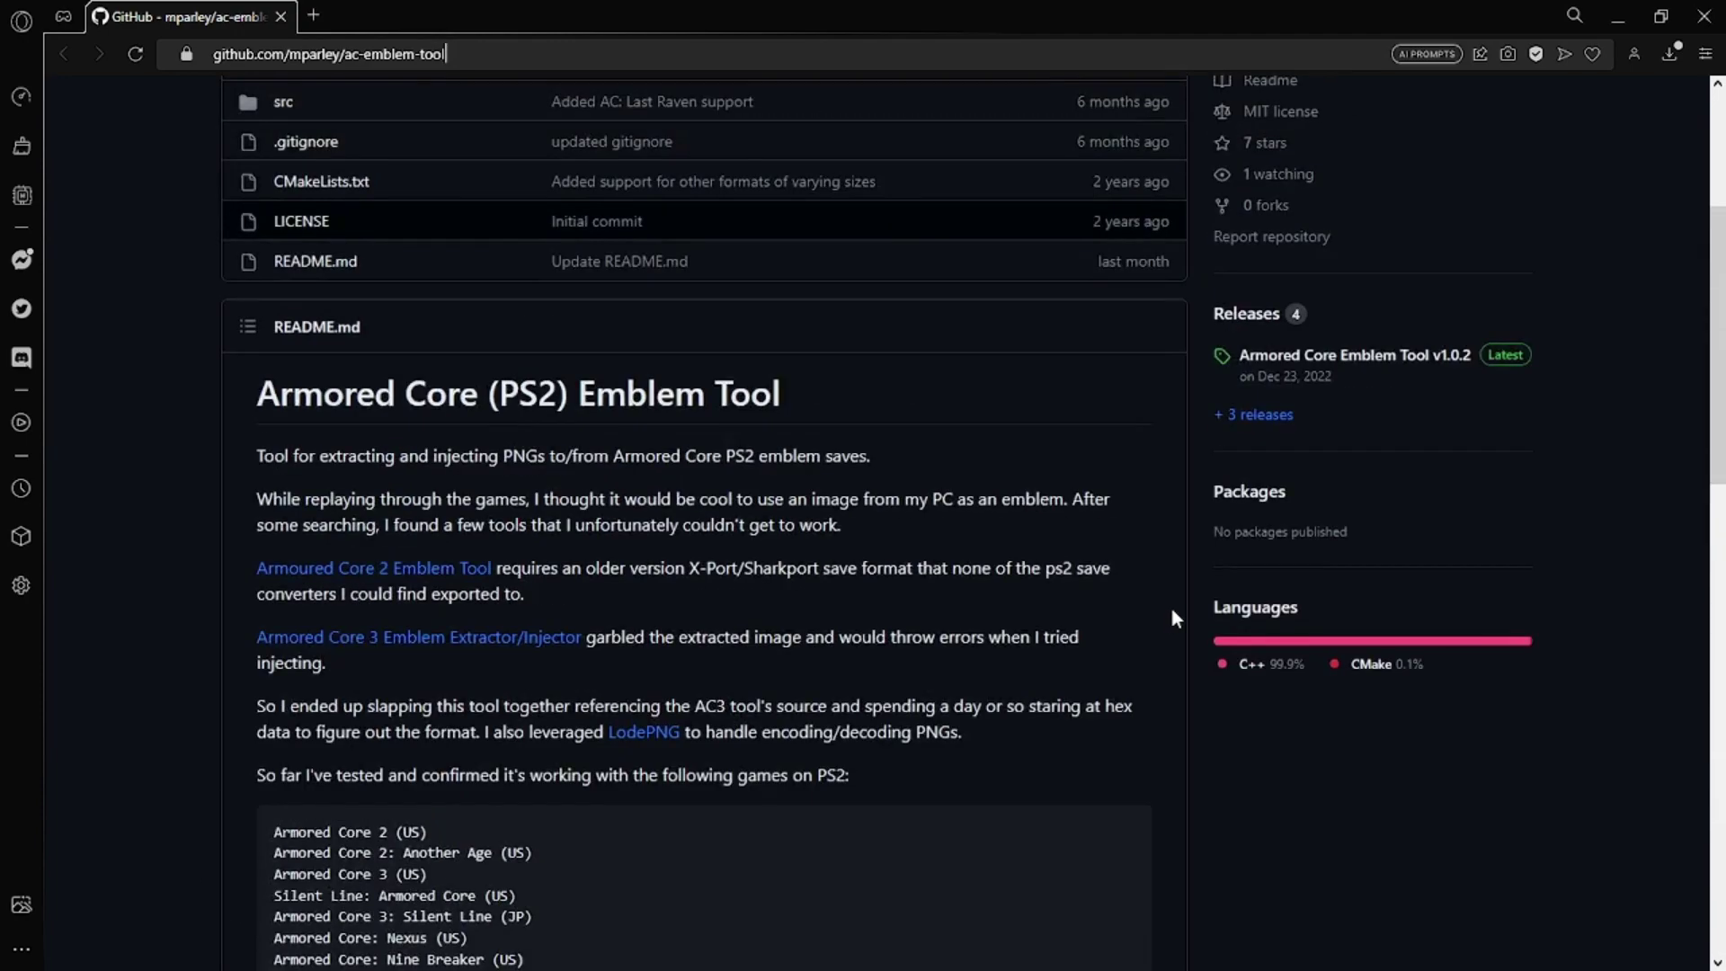
pyautogui.scroll(1, 1124, 618)
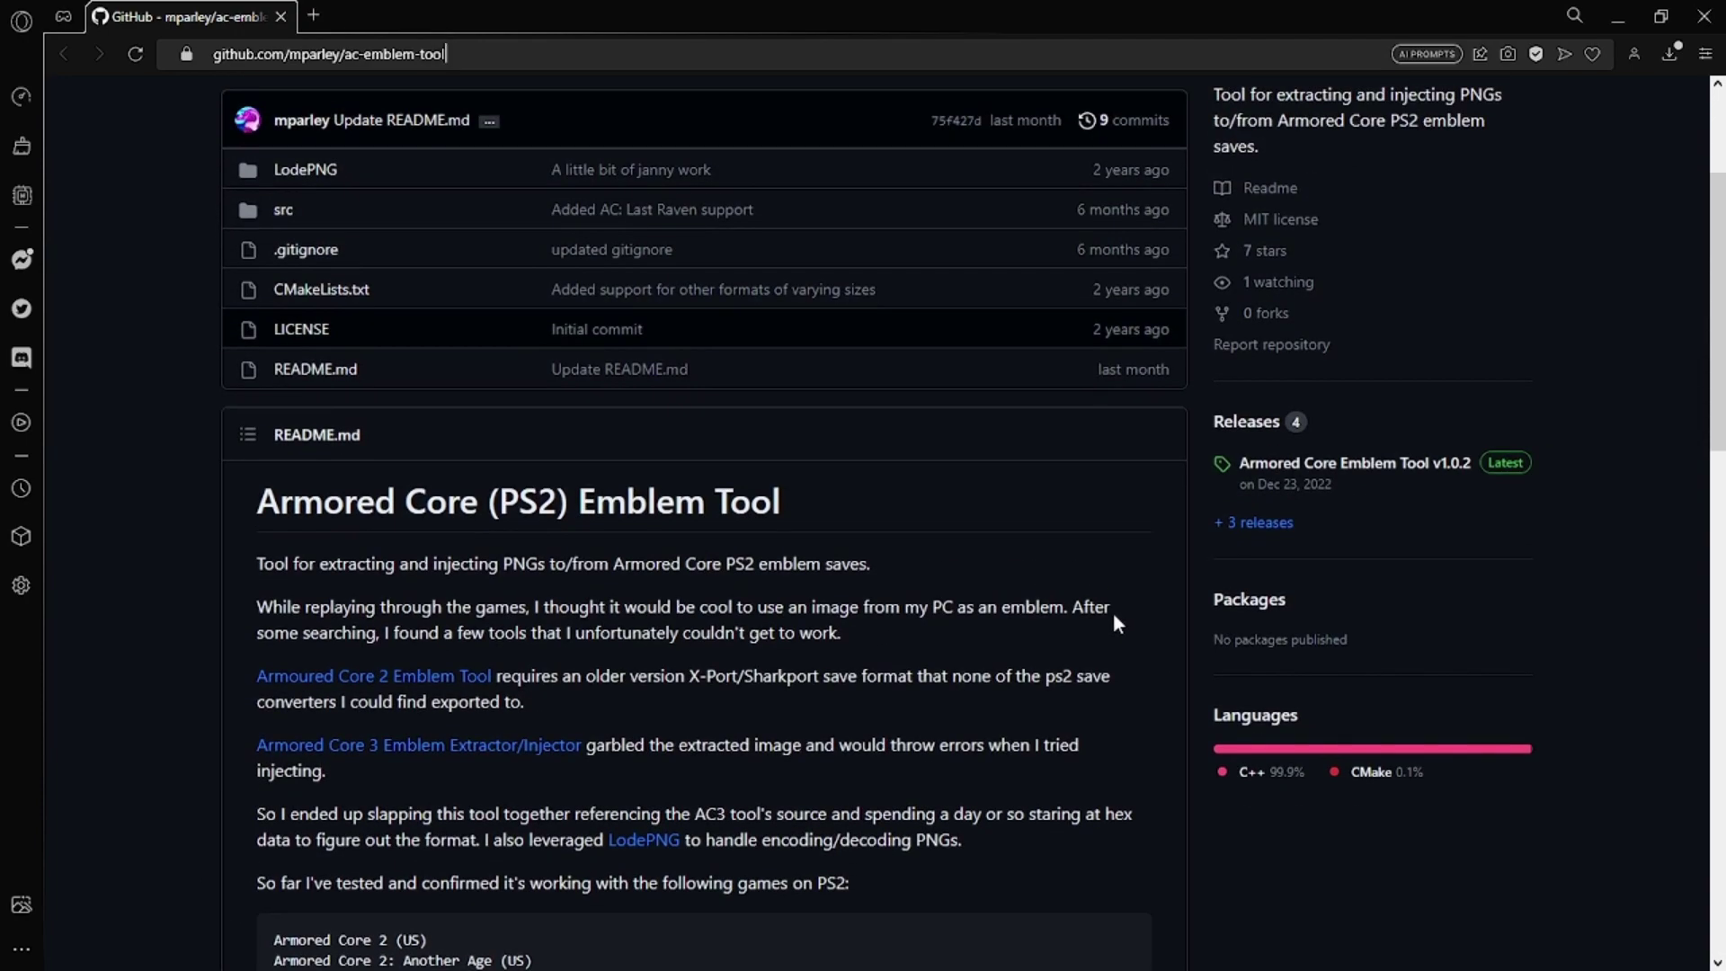
pyautogui.scroll(1, 1113, 621)
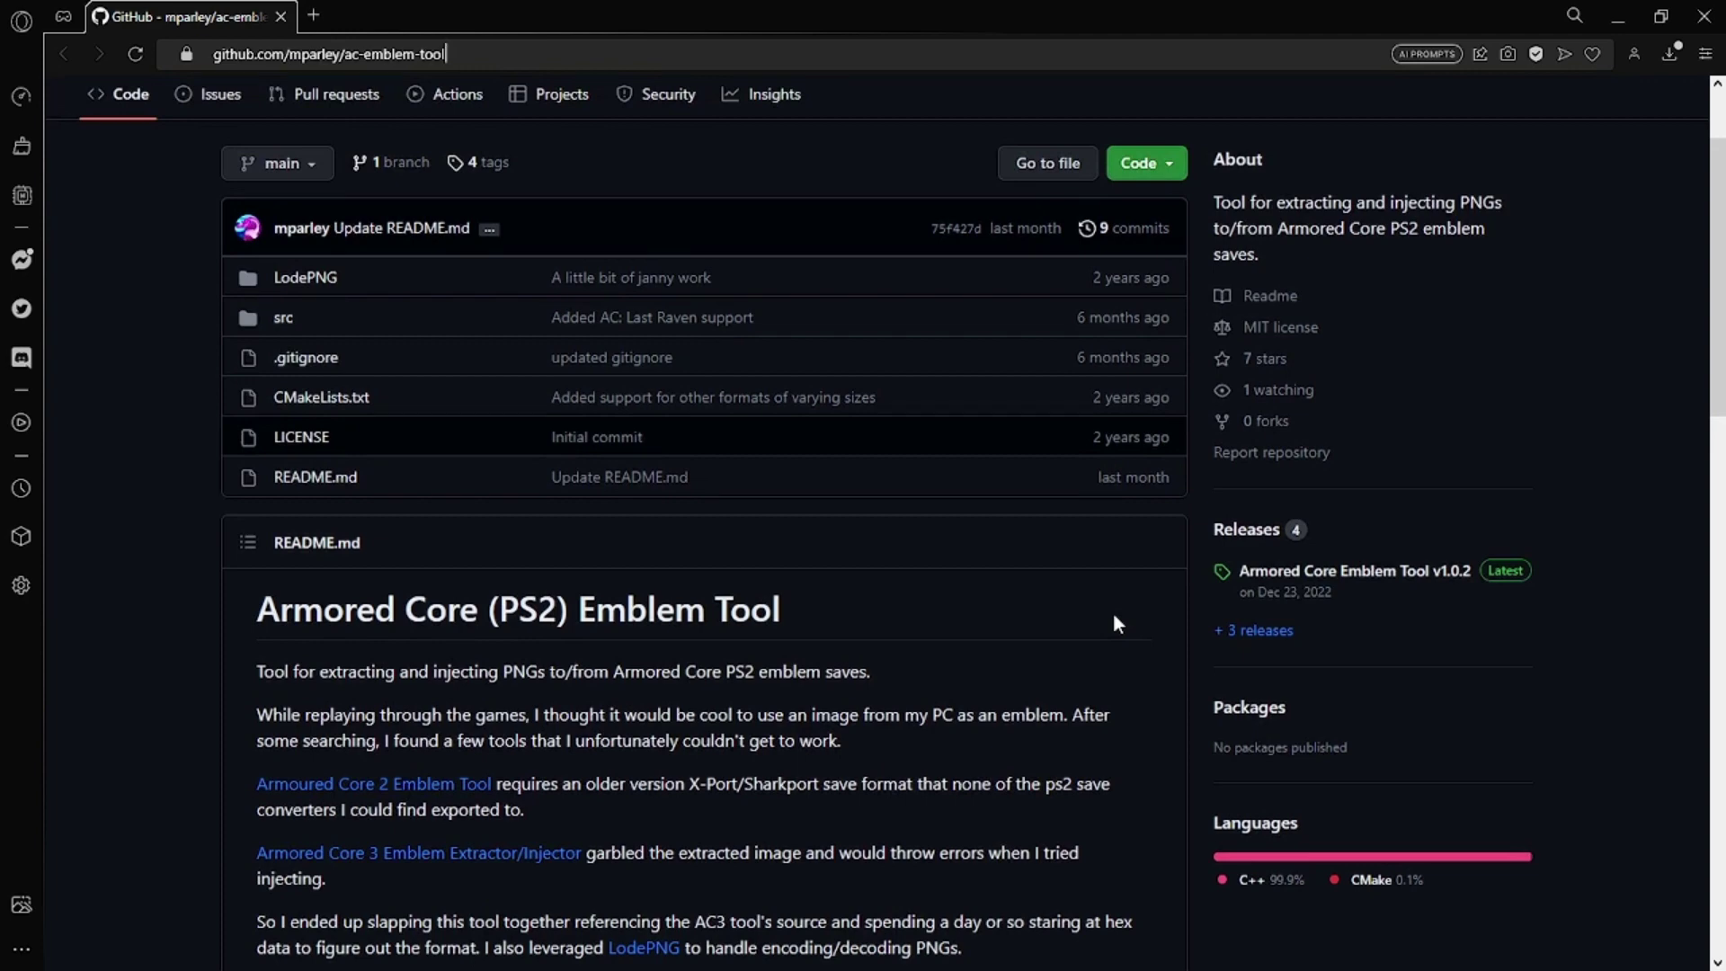
# Step: Open the Armored Core Emblem Tool v1.0.2 release and download acet_1.0.2-win-x64.zip
pyautogui.click(1311, 580)
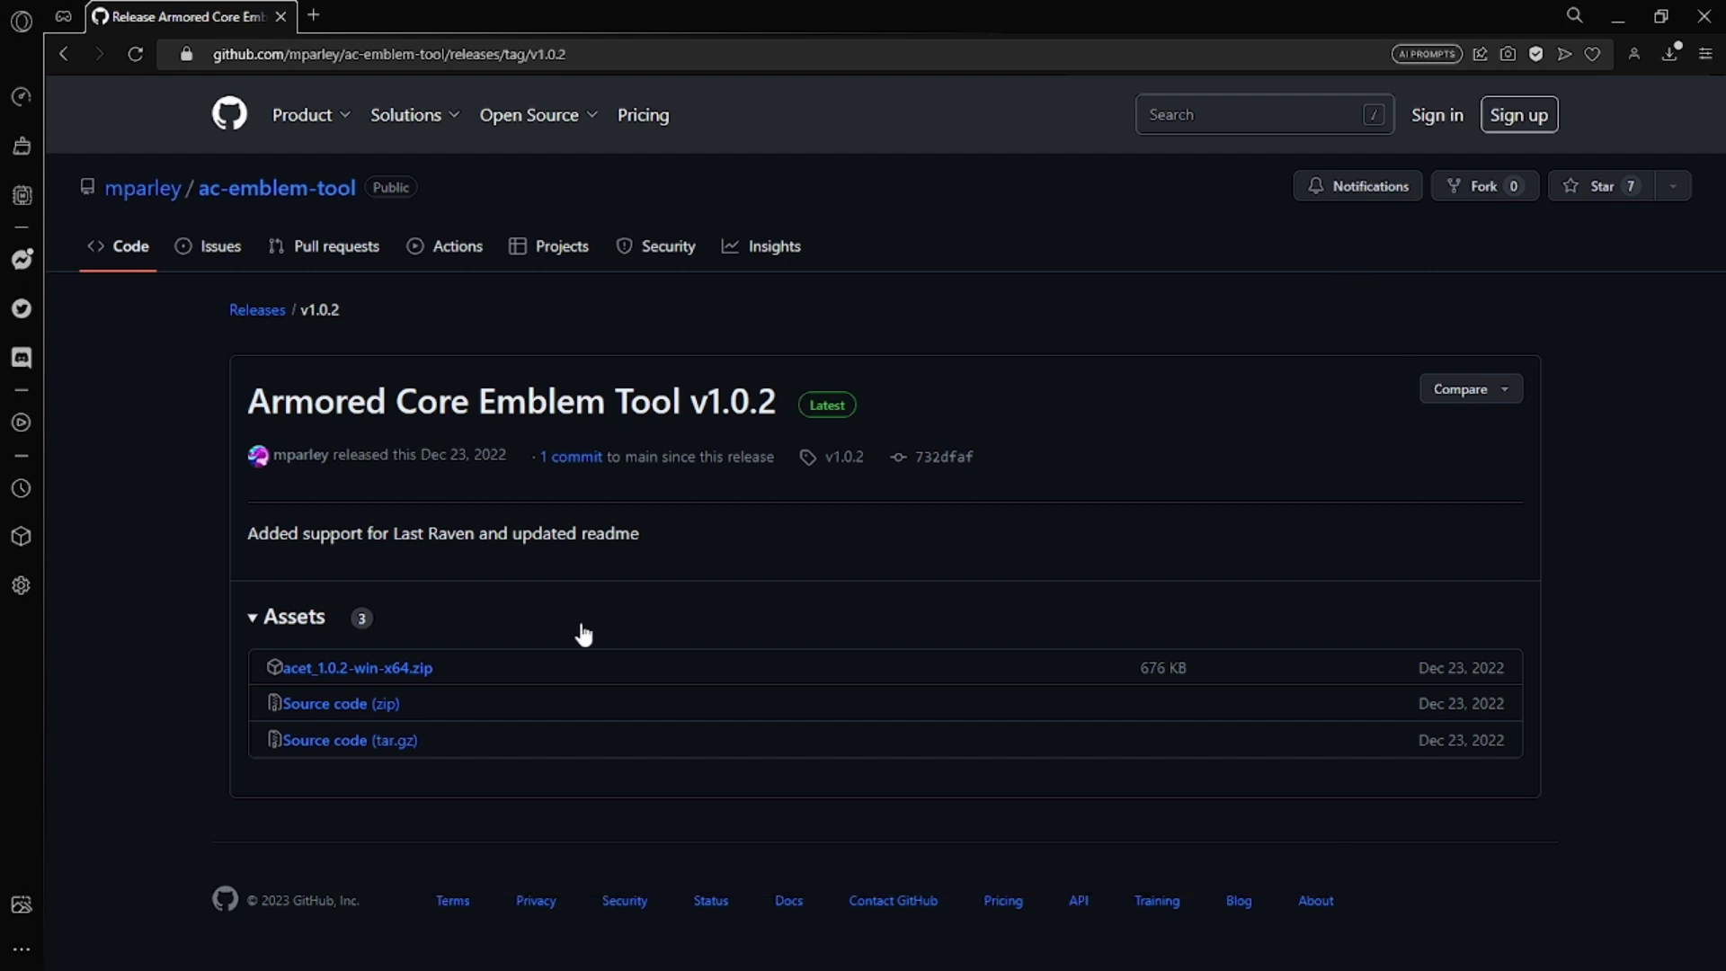
pyautogui.click(405, 667)
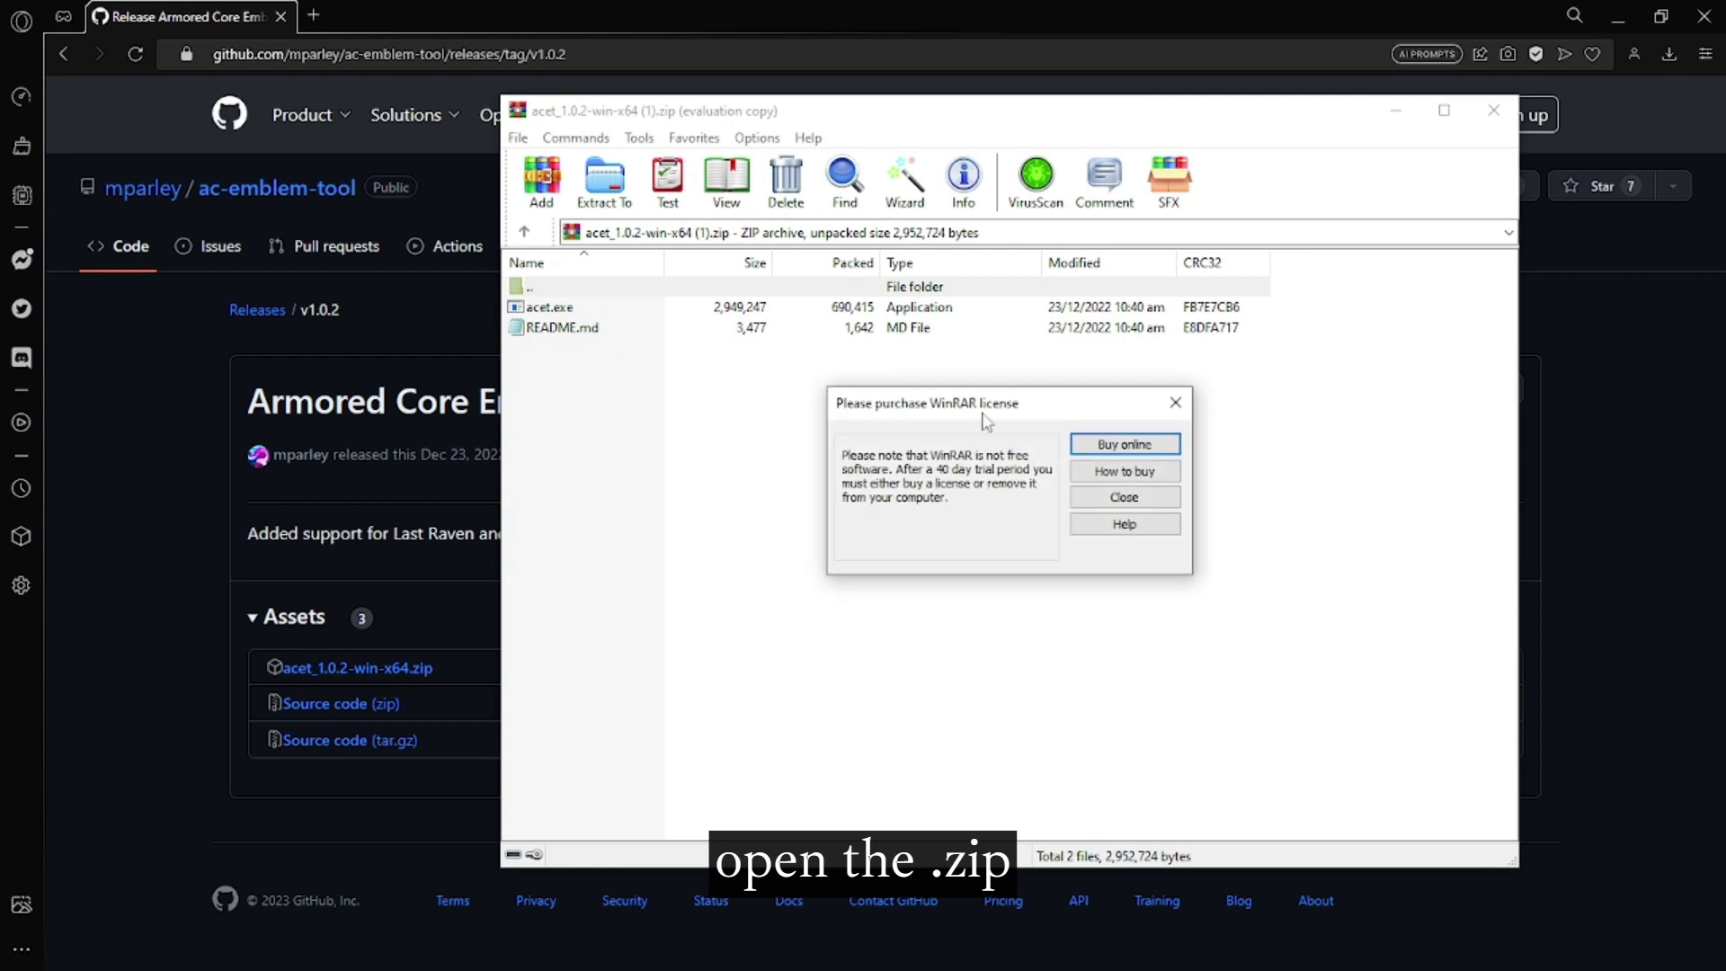
# Step: Dismiss the WinRAR license reminder and extract the archive's files to the Desktop
pyautogui.click(1176, 402)
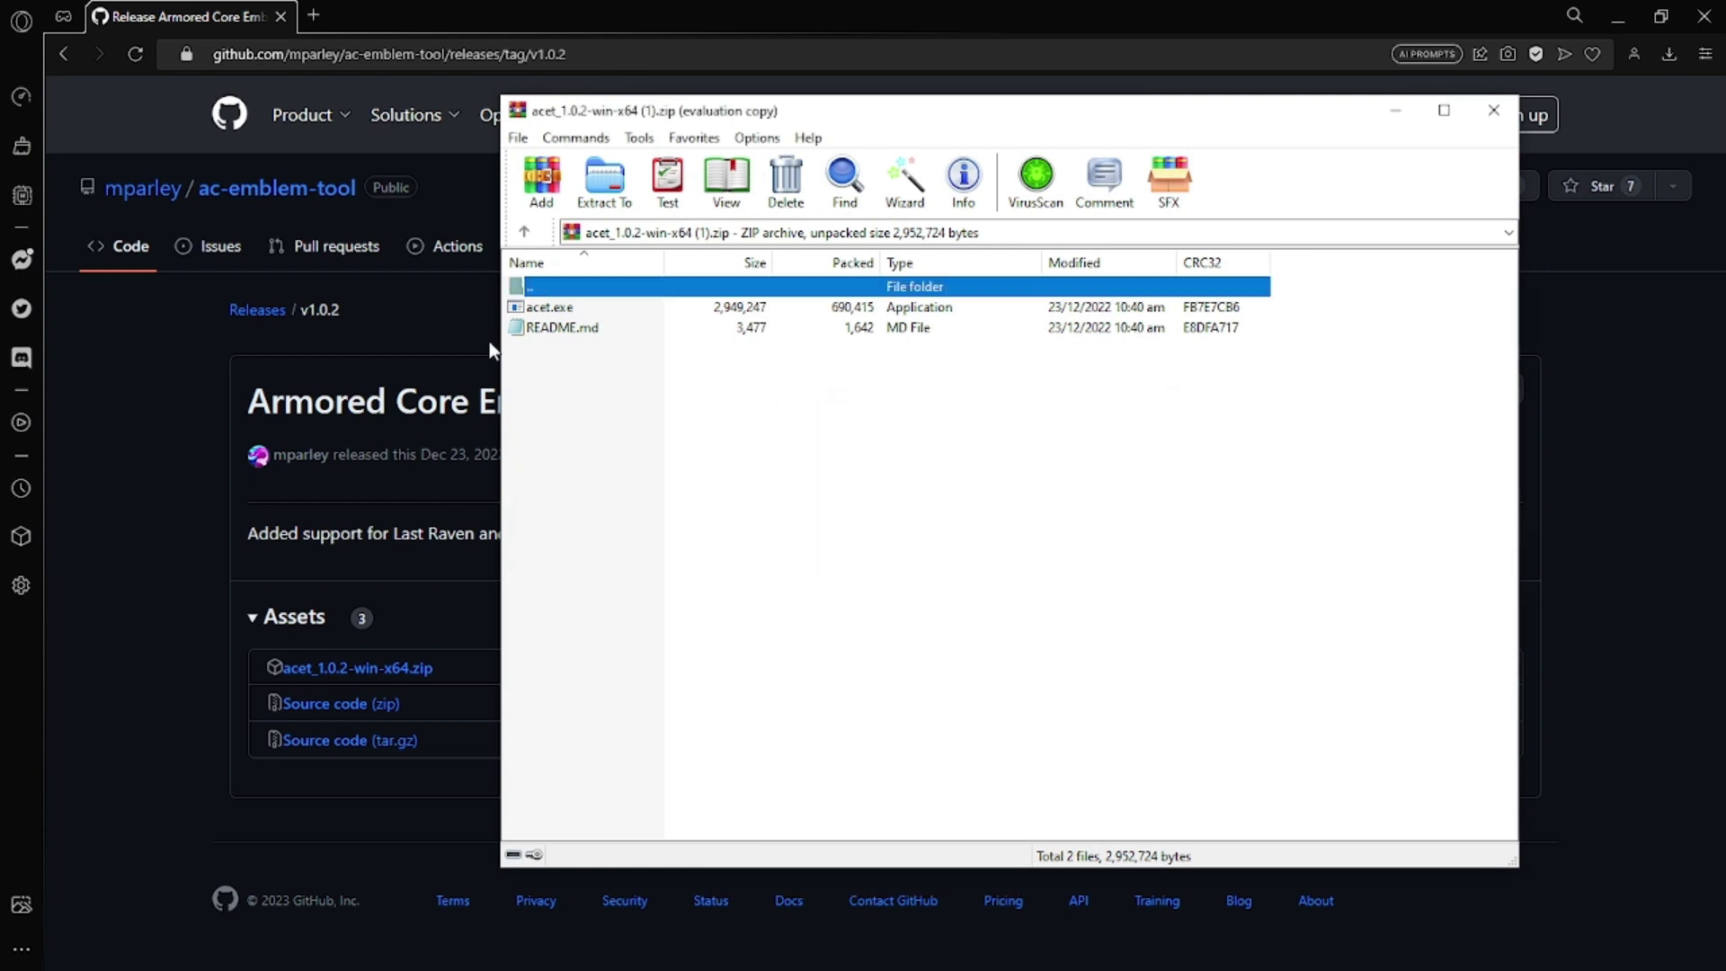
pyautogui.click(604, 189)
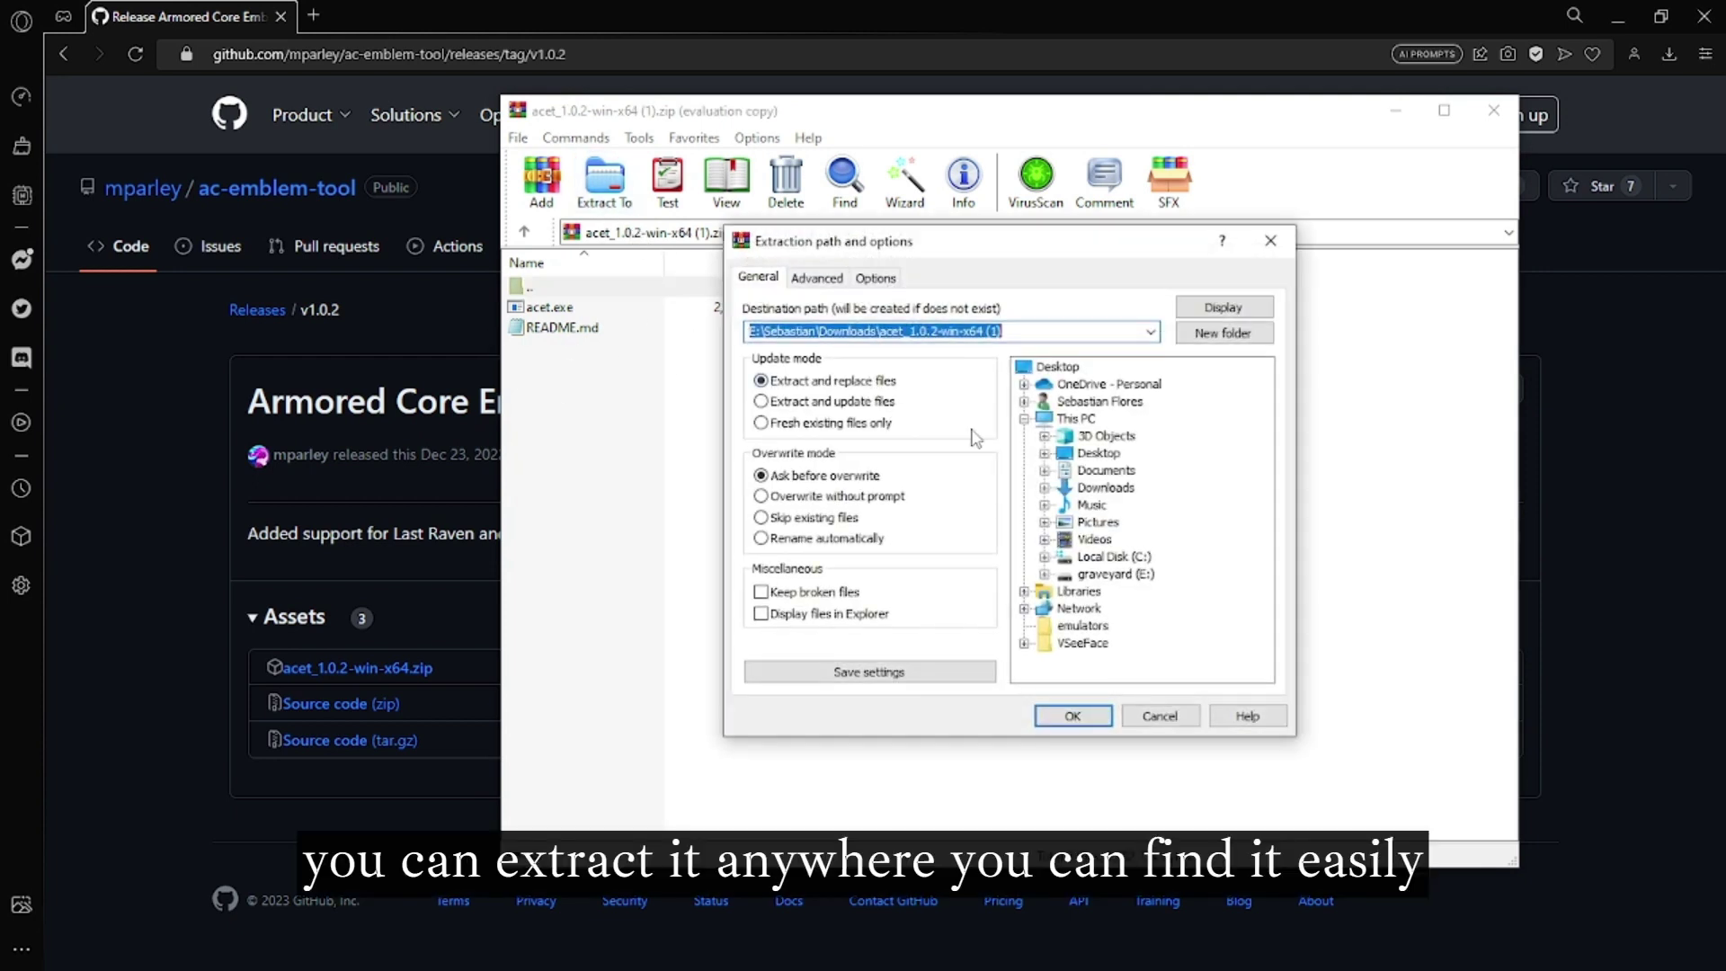
pyautogui.click(1115, 452)
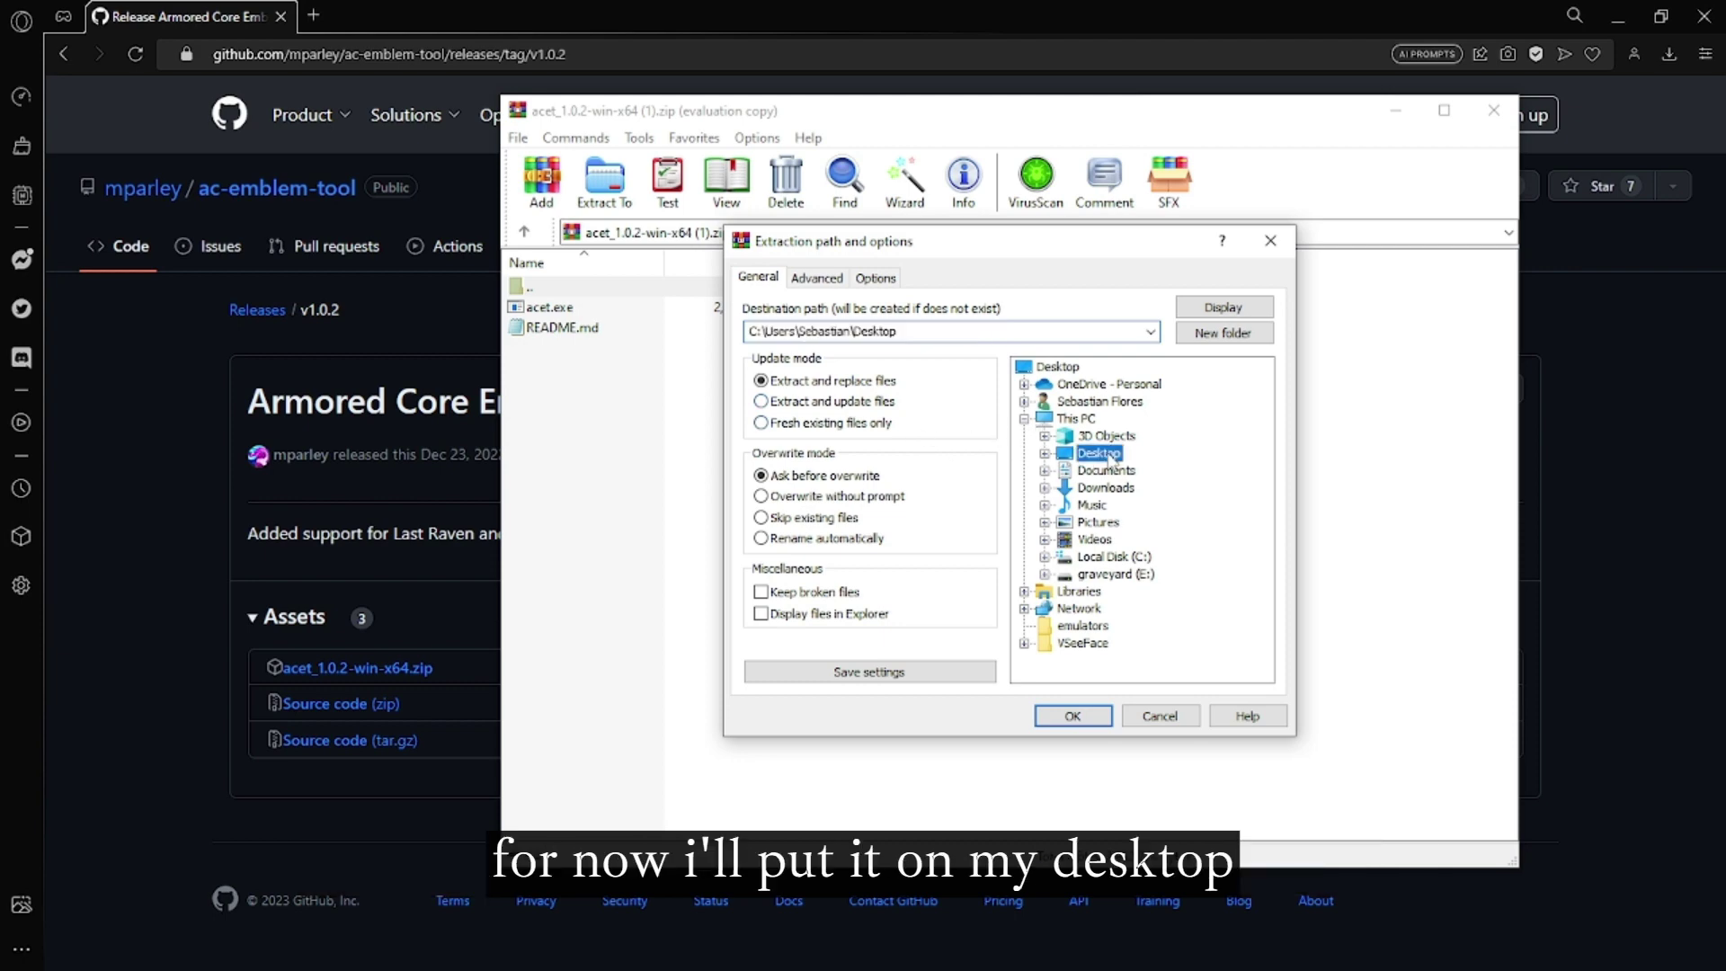
pyautogui.click(1090, 716)
# Step: Minimize the browser and create a folder named acet on the desktop
pyautogui.moveTo(1012, 115); pyautogui.dragTo(1154, 219)
pyautogui.click(1619, 16)
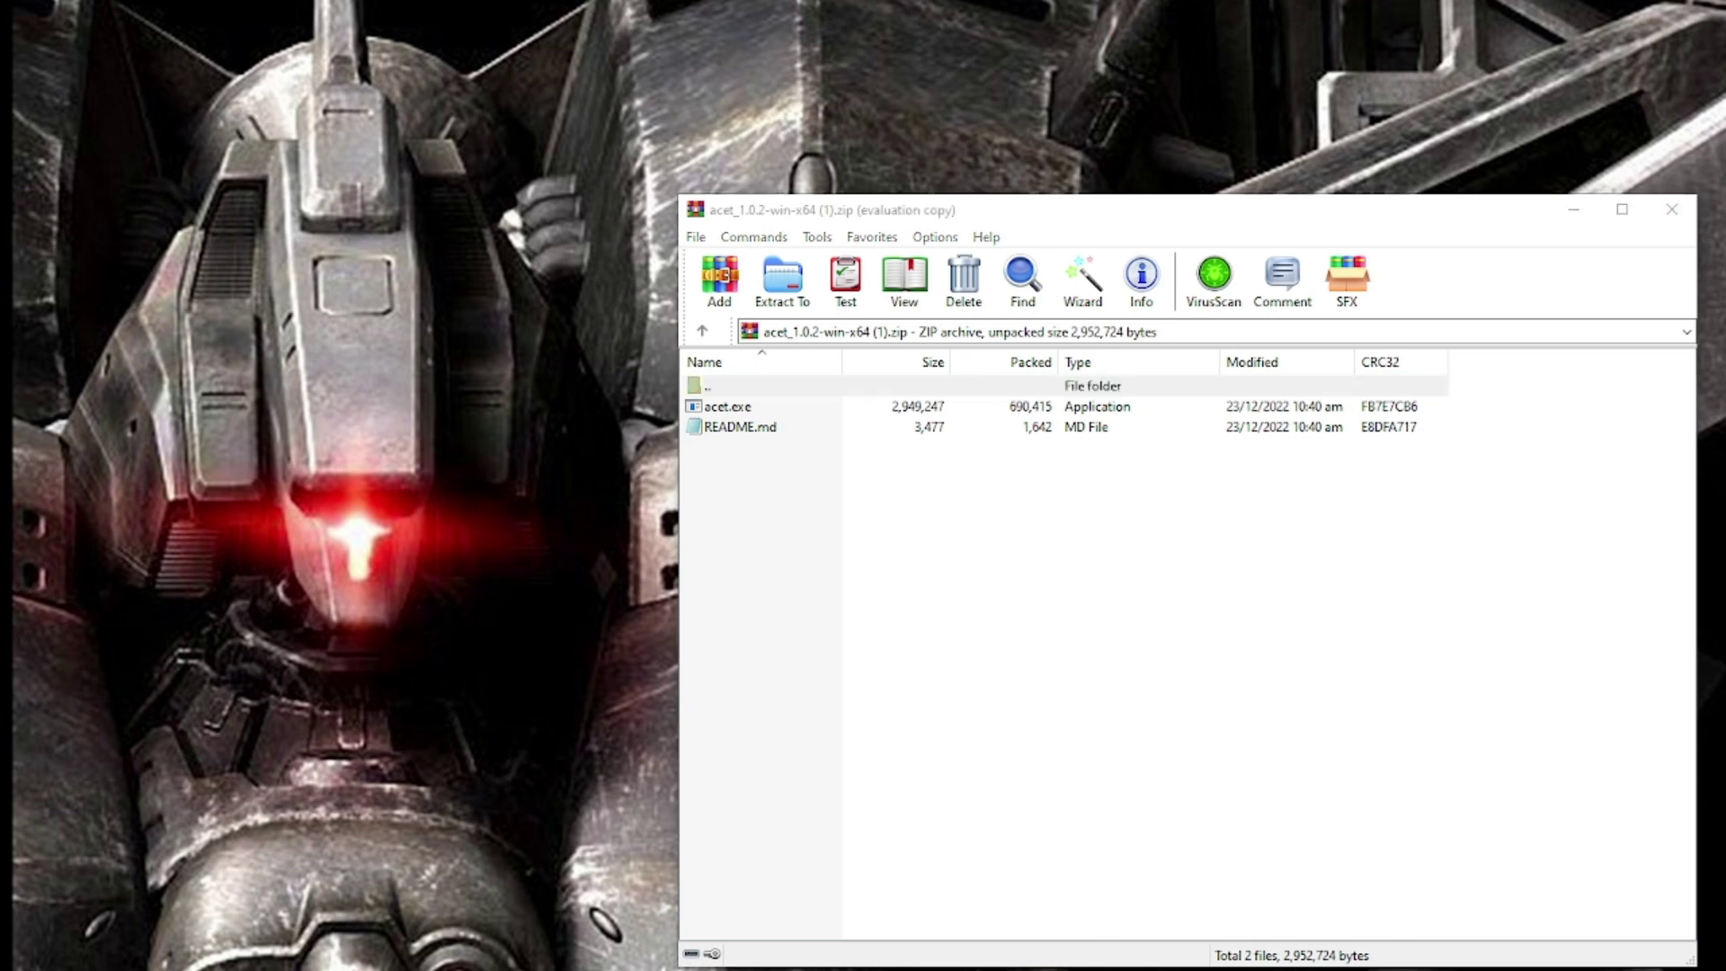
pyautogui.rightClick(370, 182)
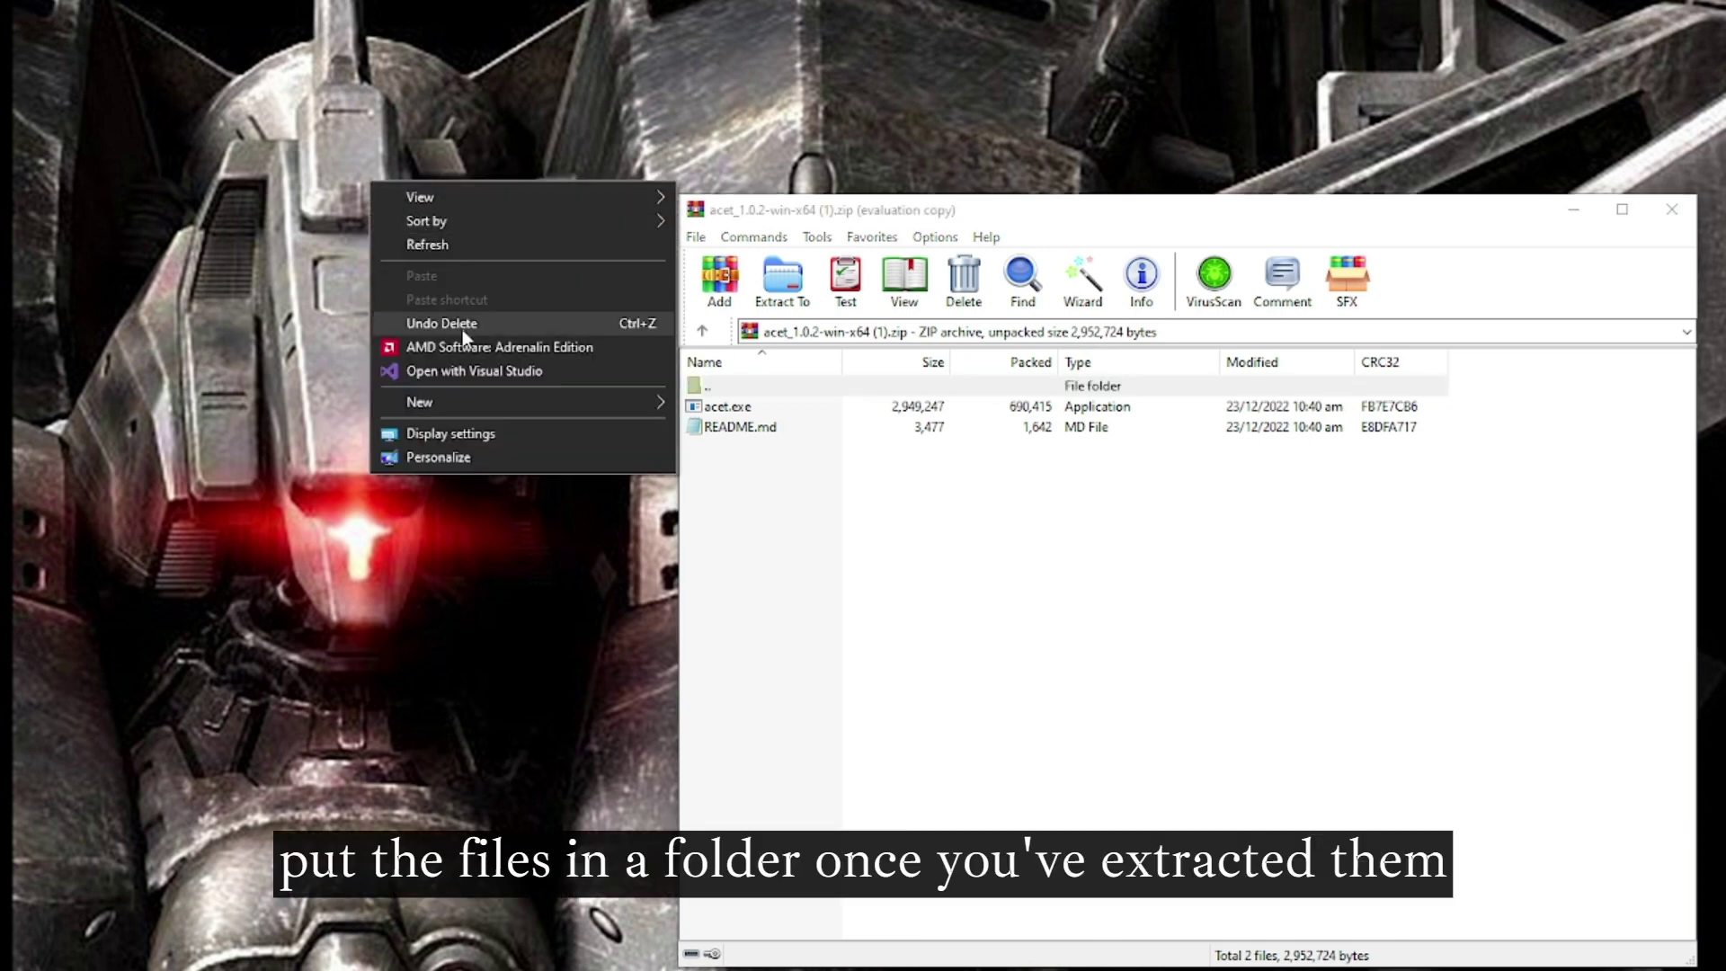
pyautogui.moveTo(462, 401)
pyautogui.click(701, 401)
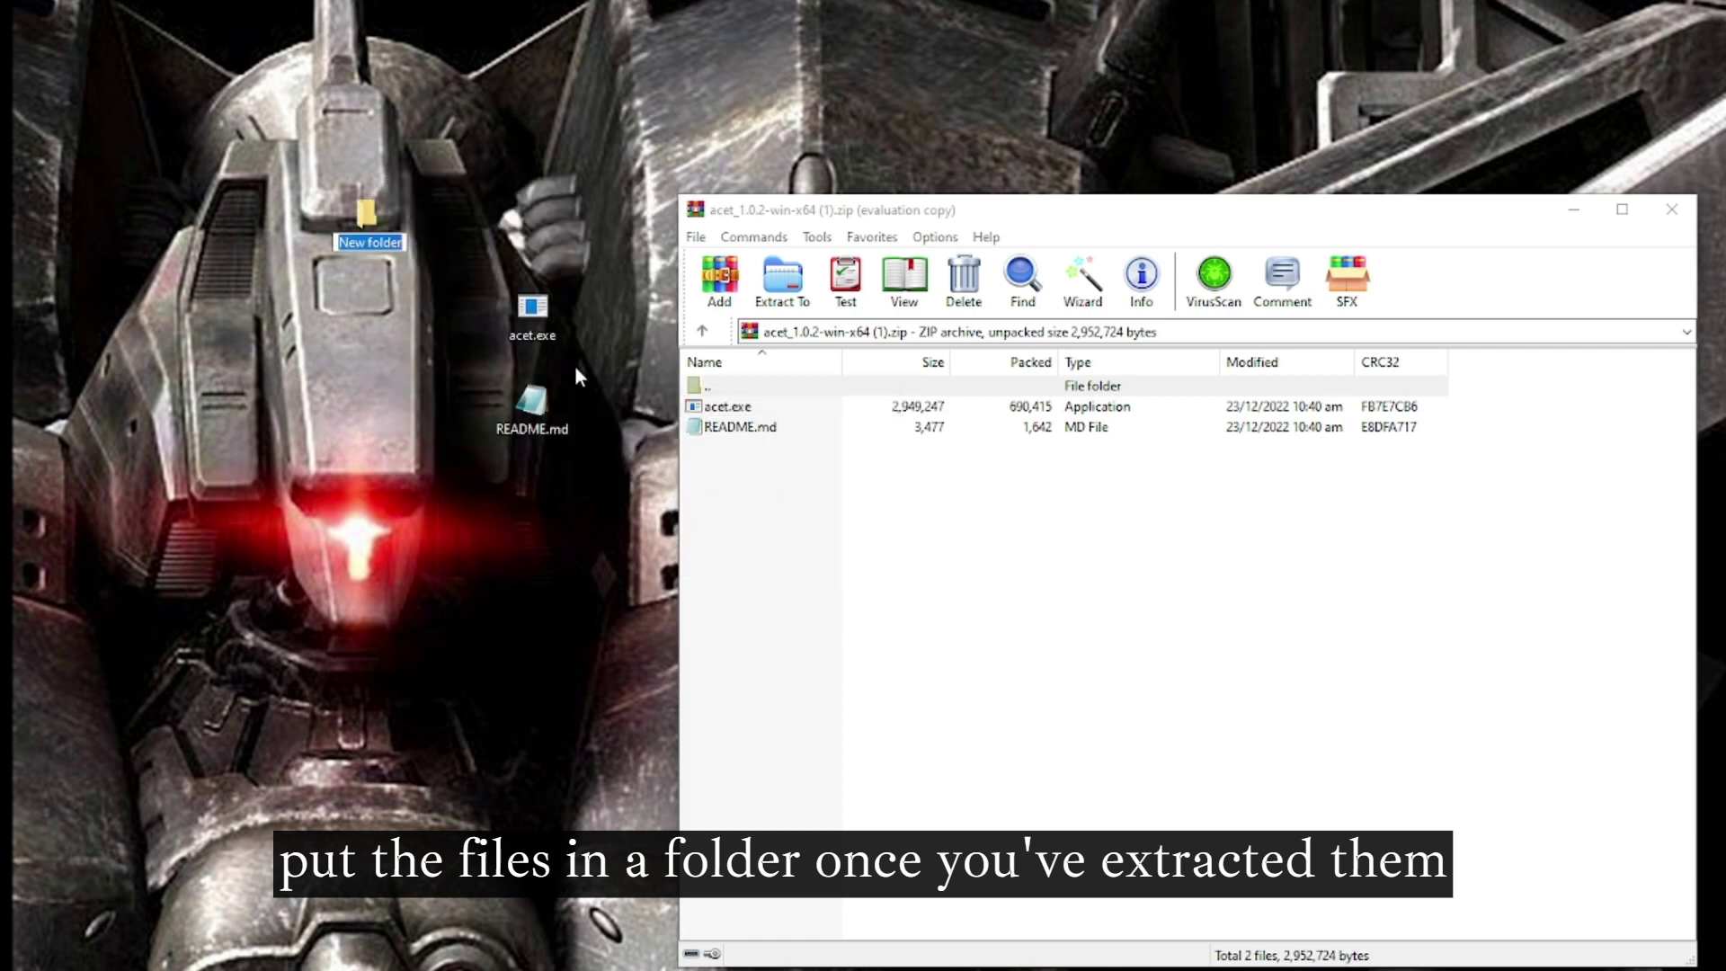
pyautogui.write('acet')
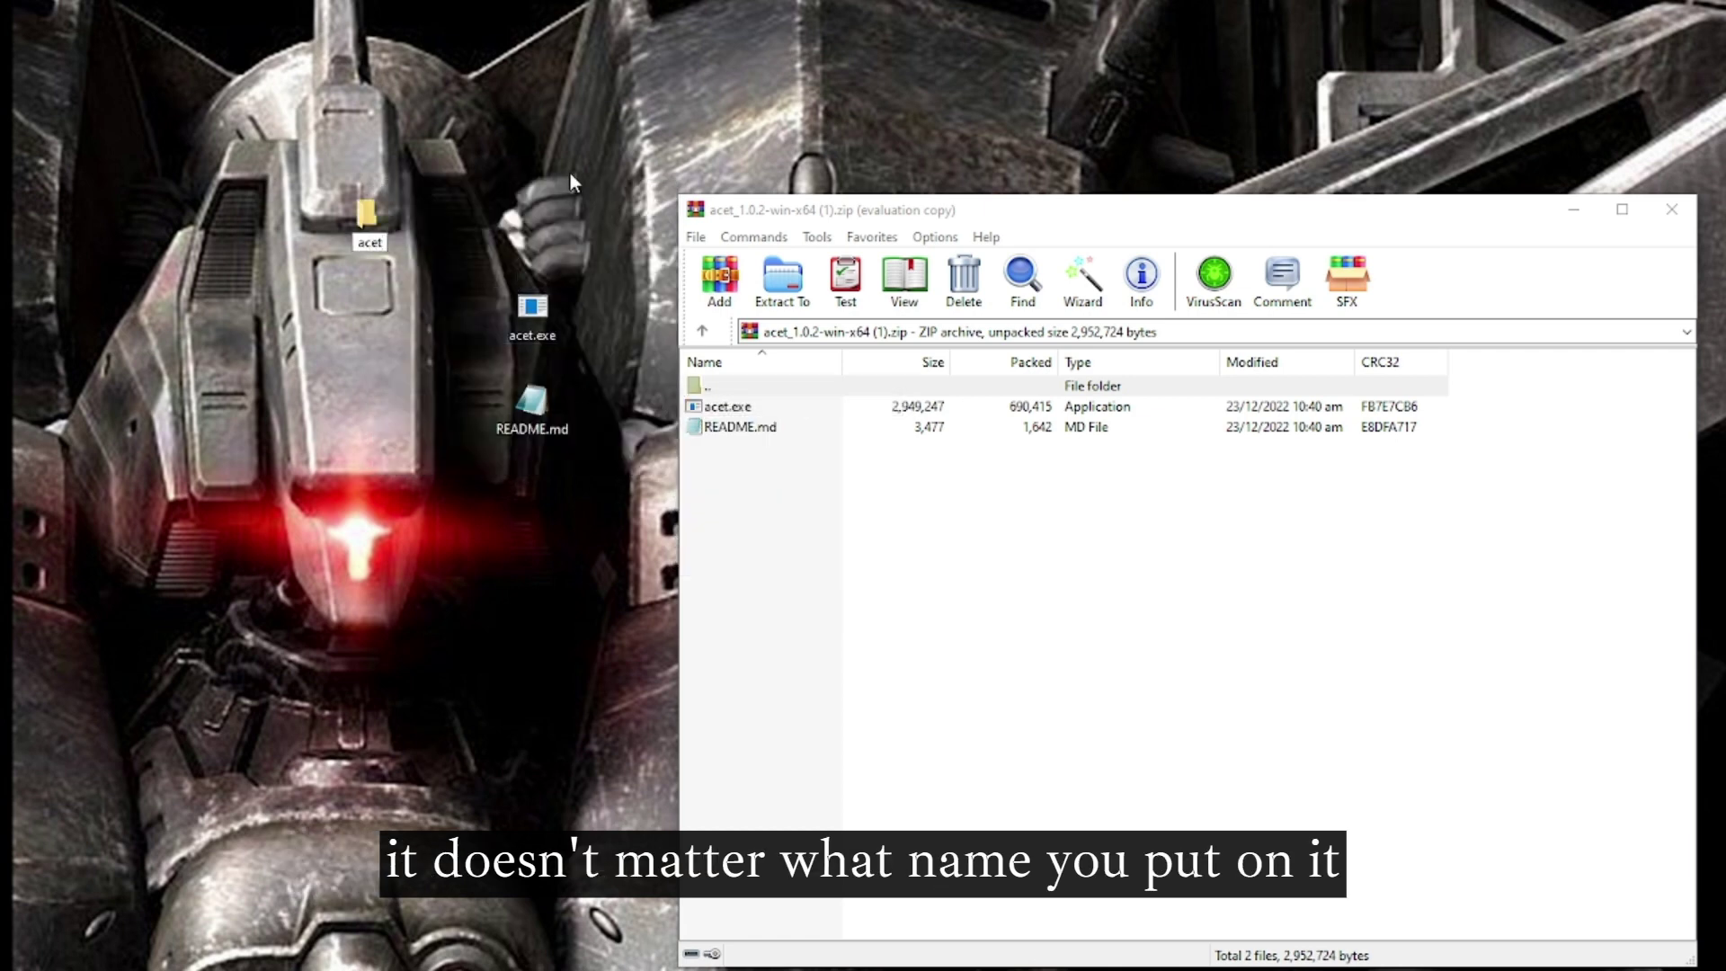
pyautogui.press('Return')
# Step: Move acet.exe and README.md into the acet folder and close the archive window
pyautogui.moveTo(574, 450); pyautogui.dragTo(373, 250)
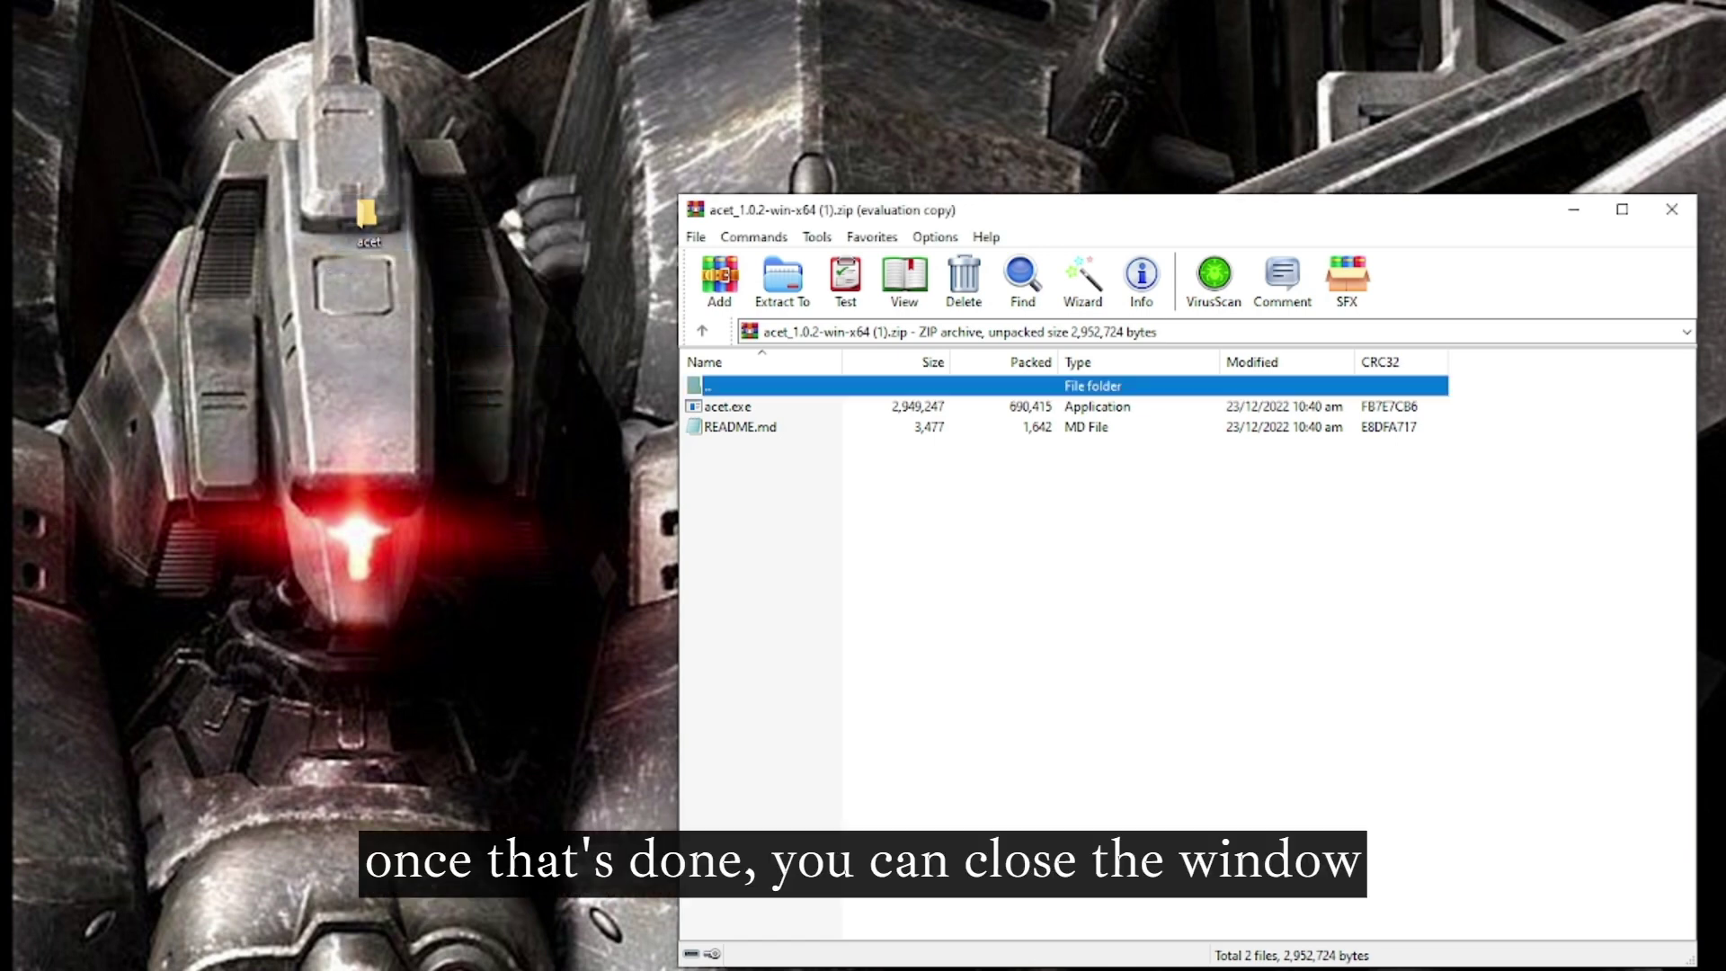
pyautogui.moveTo(1029, 223); pyautogui.dragTo(953, 198)
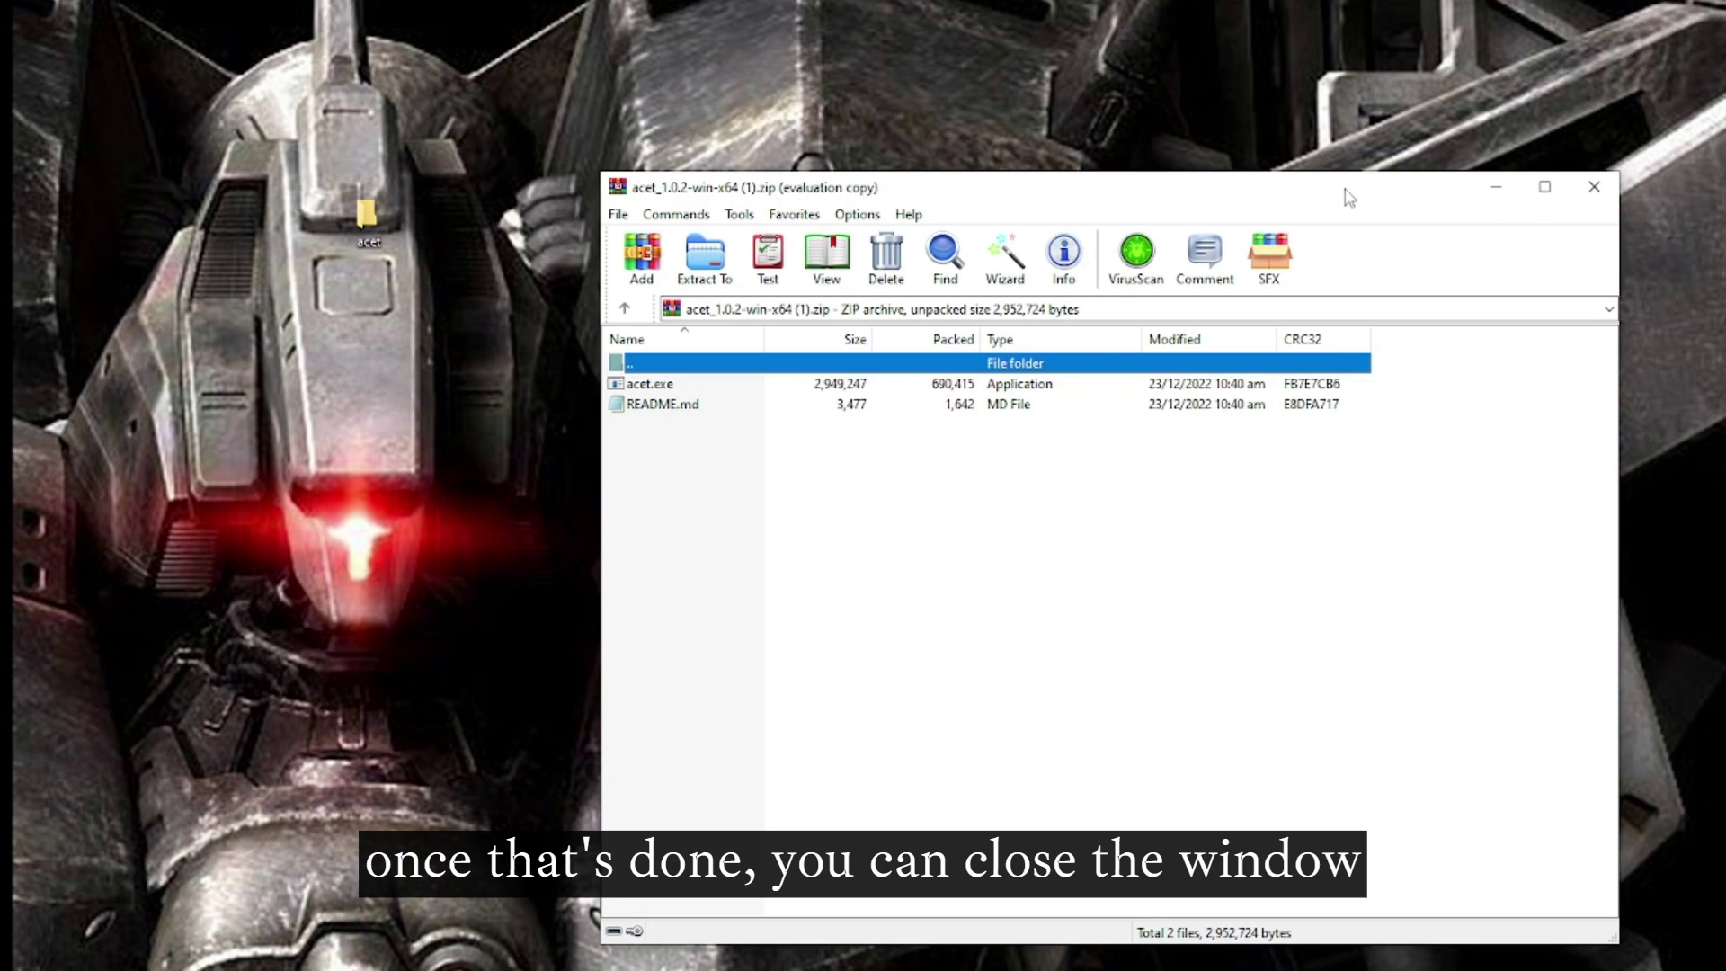
pyautogui.click(1617, 203)
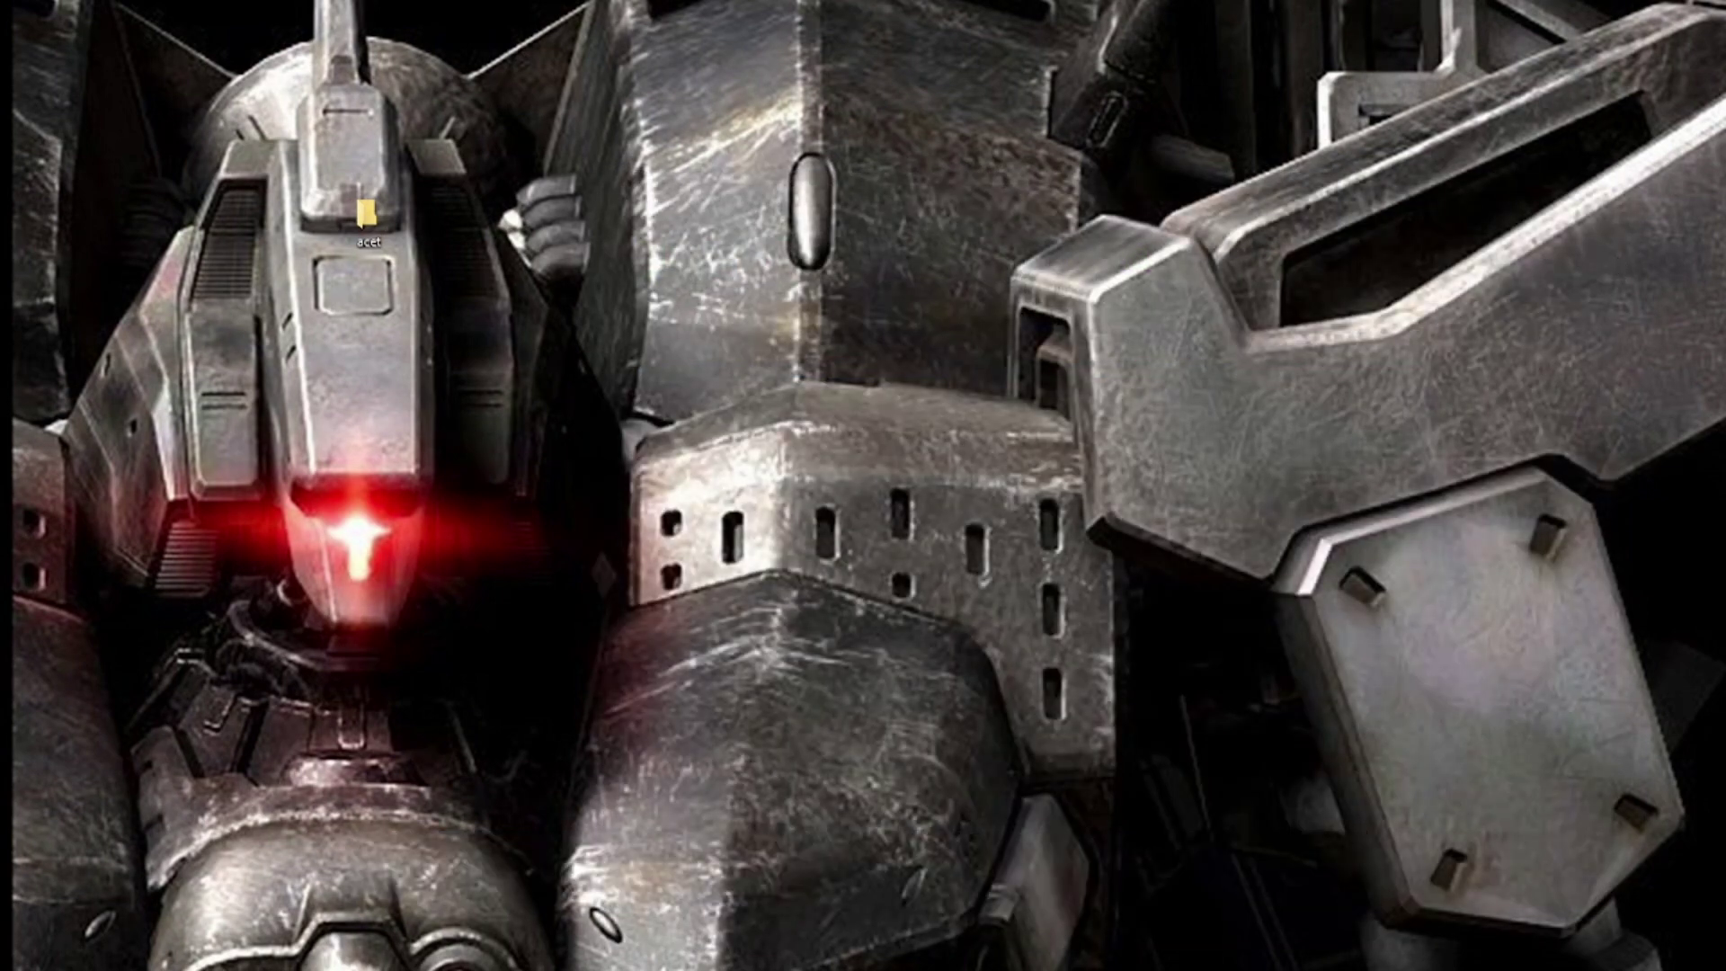
# Step: Open the acet folder, run acet.exe to view its extraction and injection usage, and close its console
pyautogui.doubleClick(369, 216)
pyautogui.moveTo(813, 75); pyautogui.dragTo(710, 52)
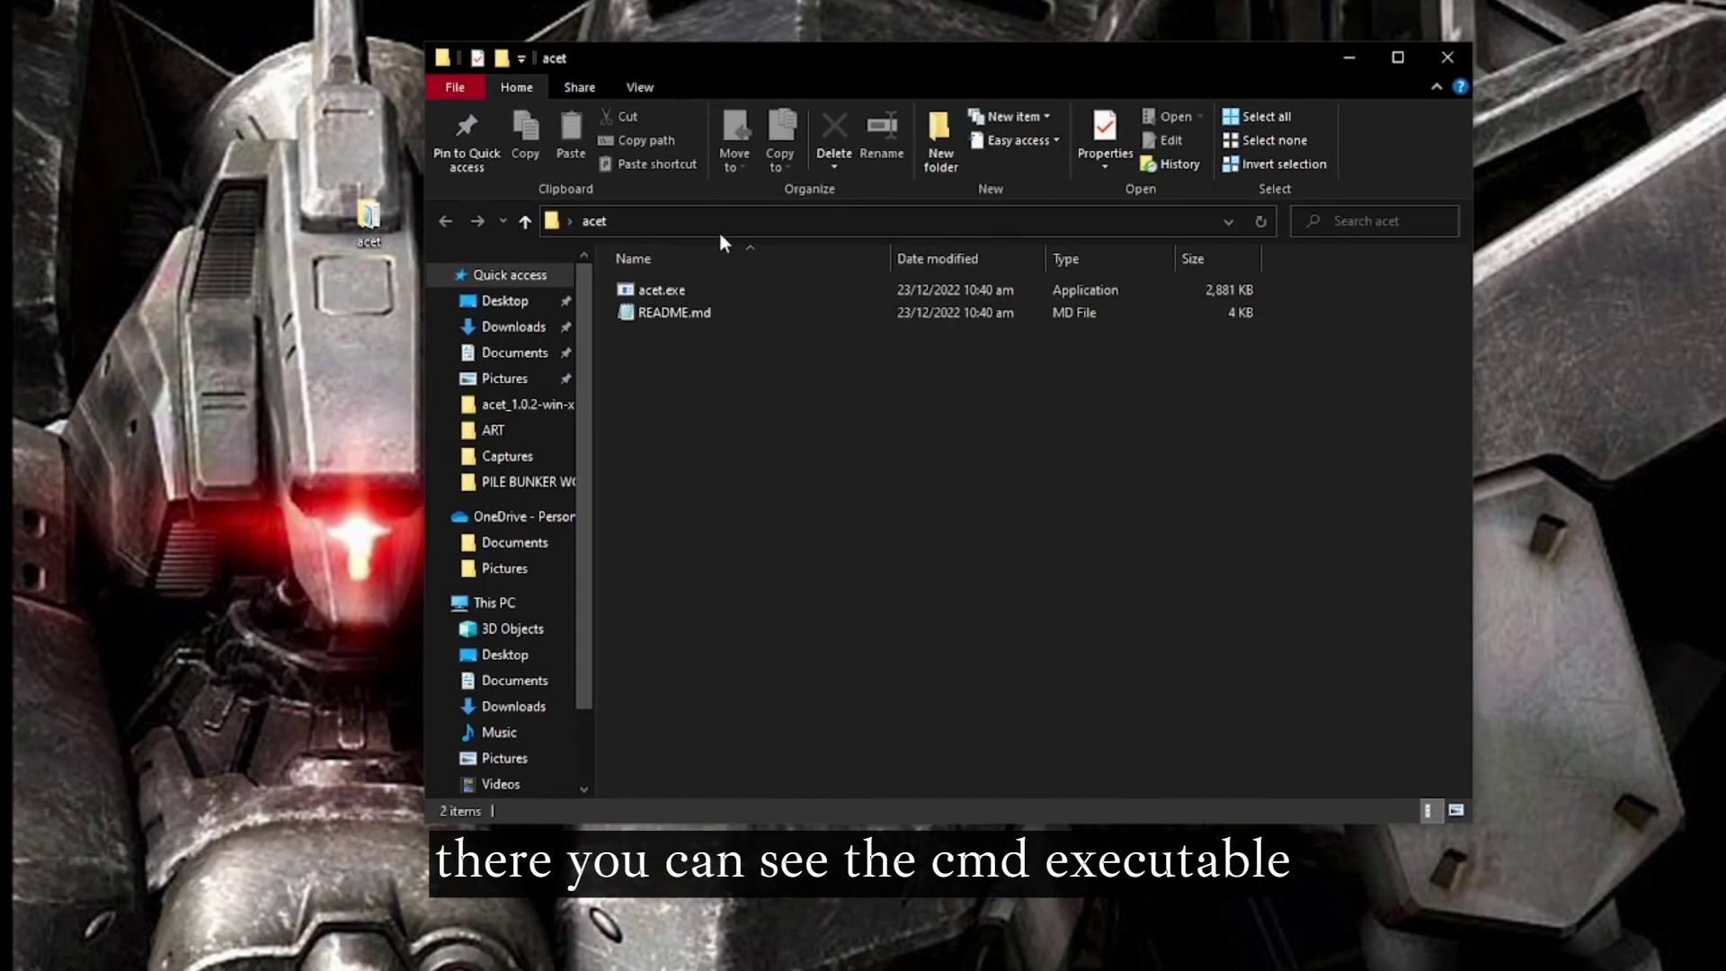
pyautogui.click(716, 294)
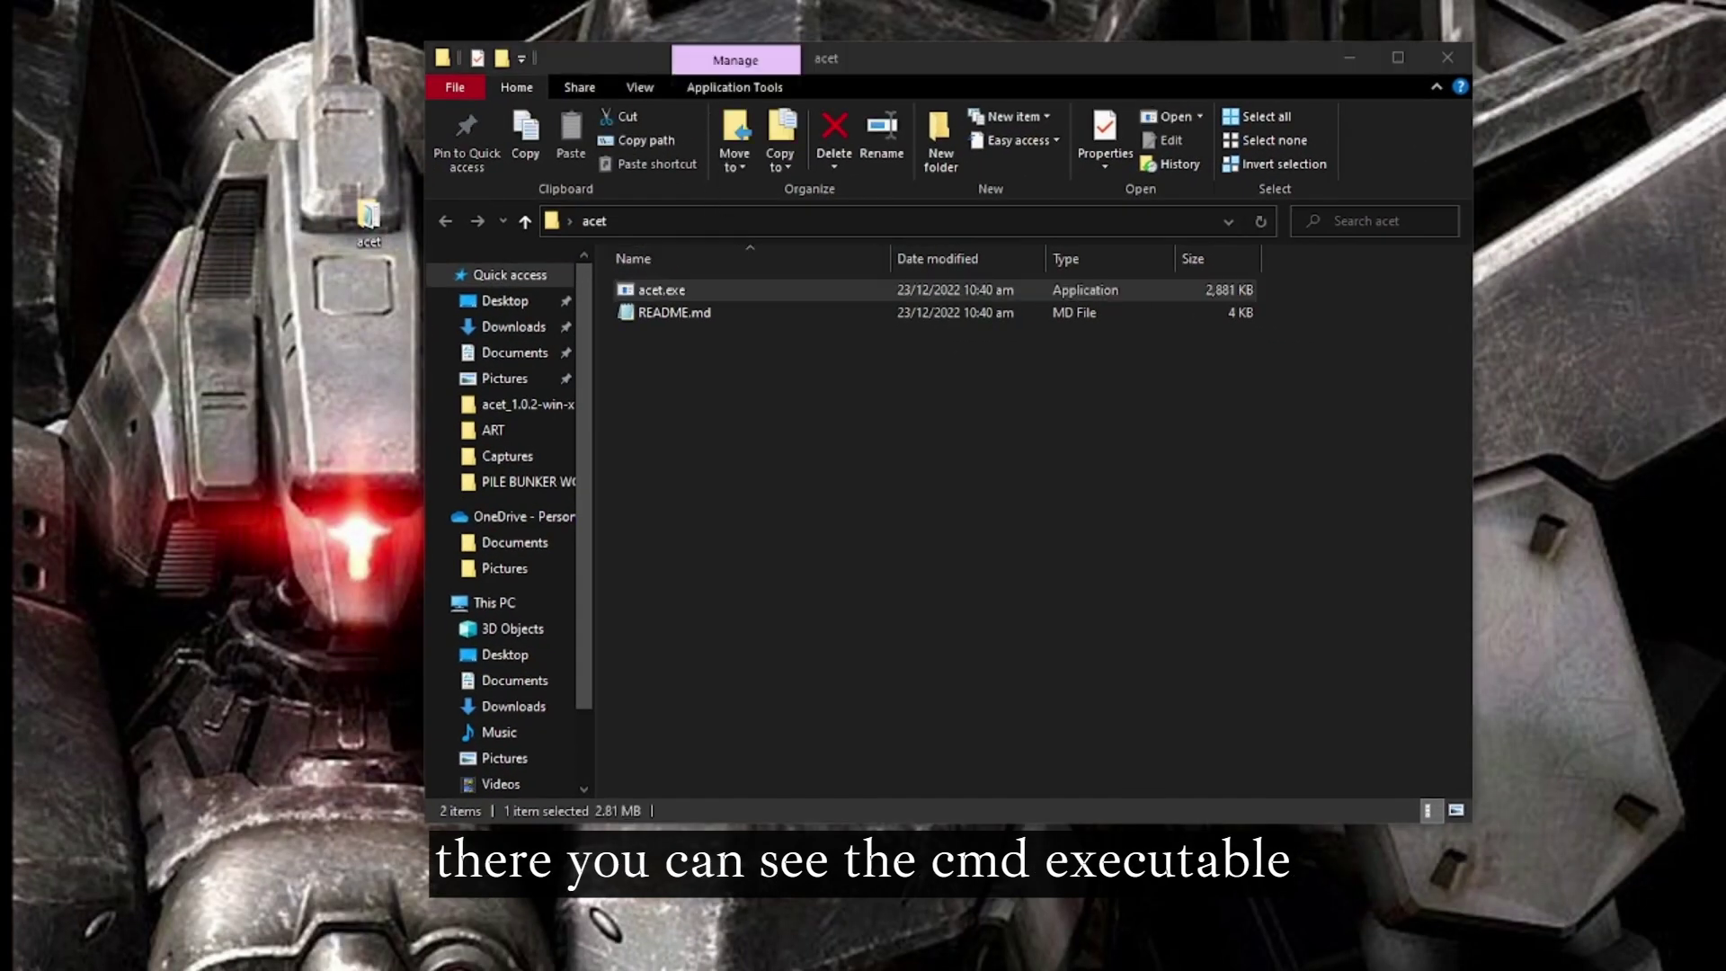
pyautogui.doubleClick(716, 292)
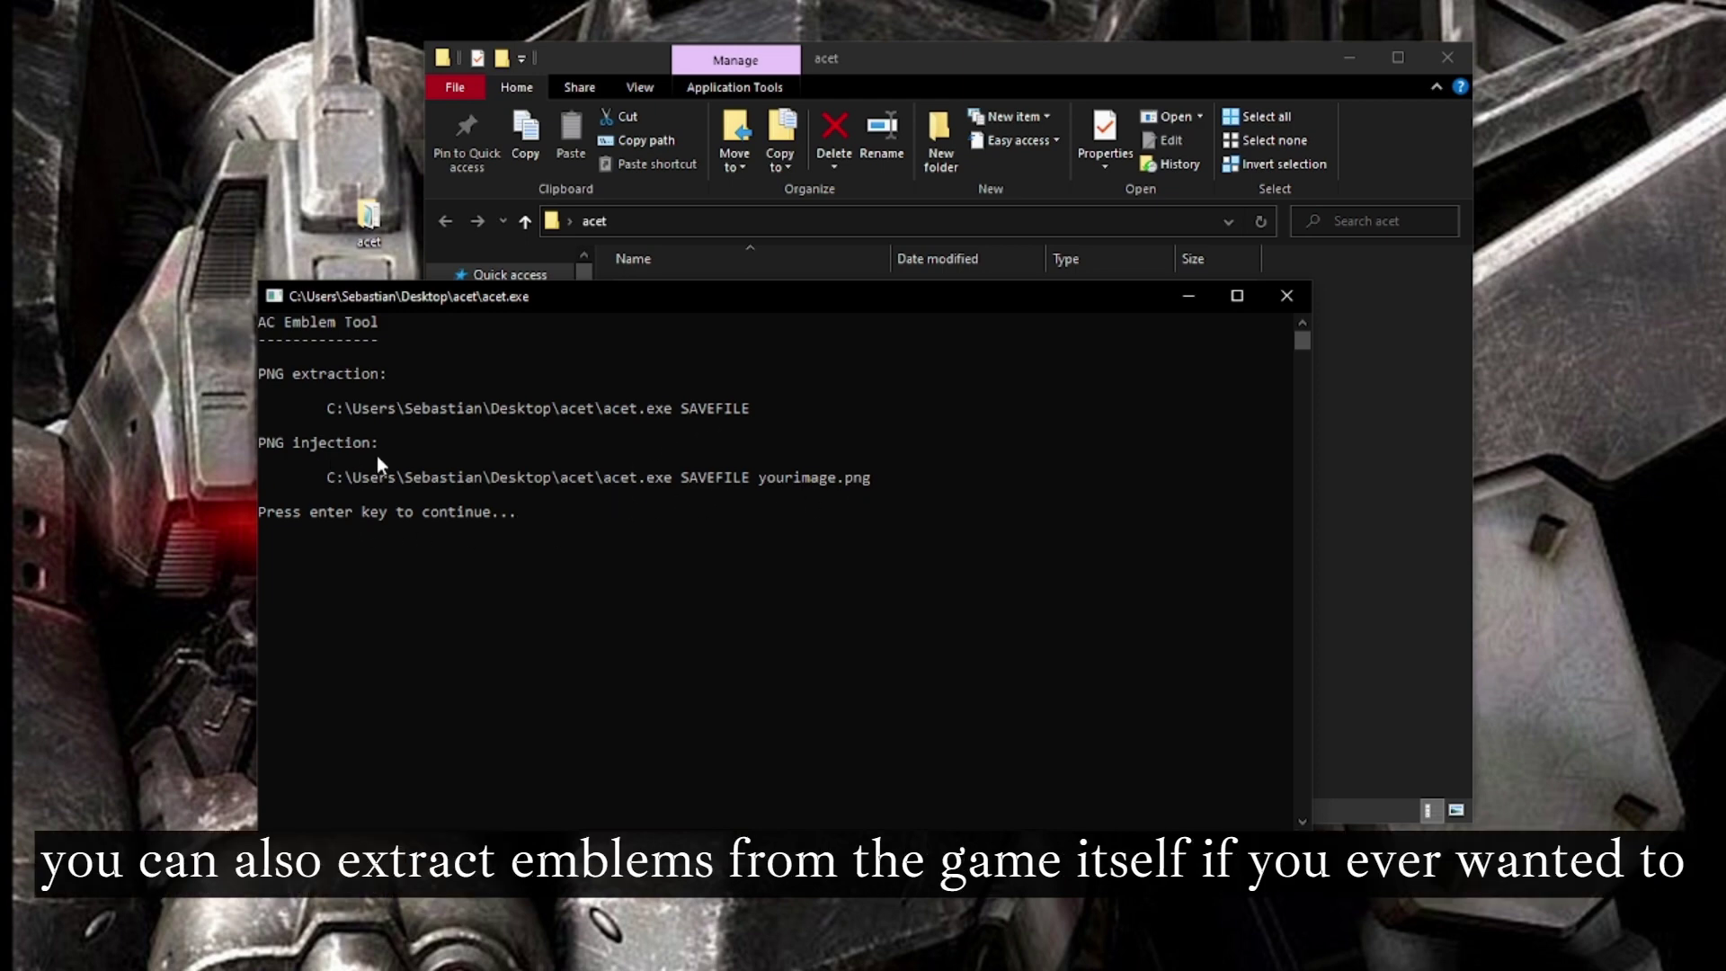
pyautogui.click(1304, 302)
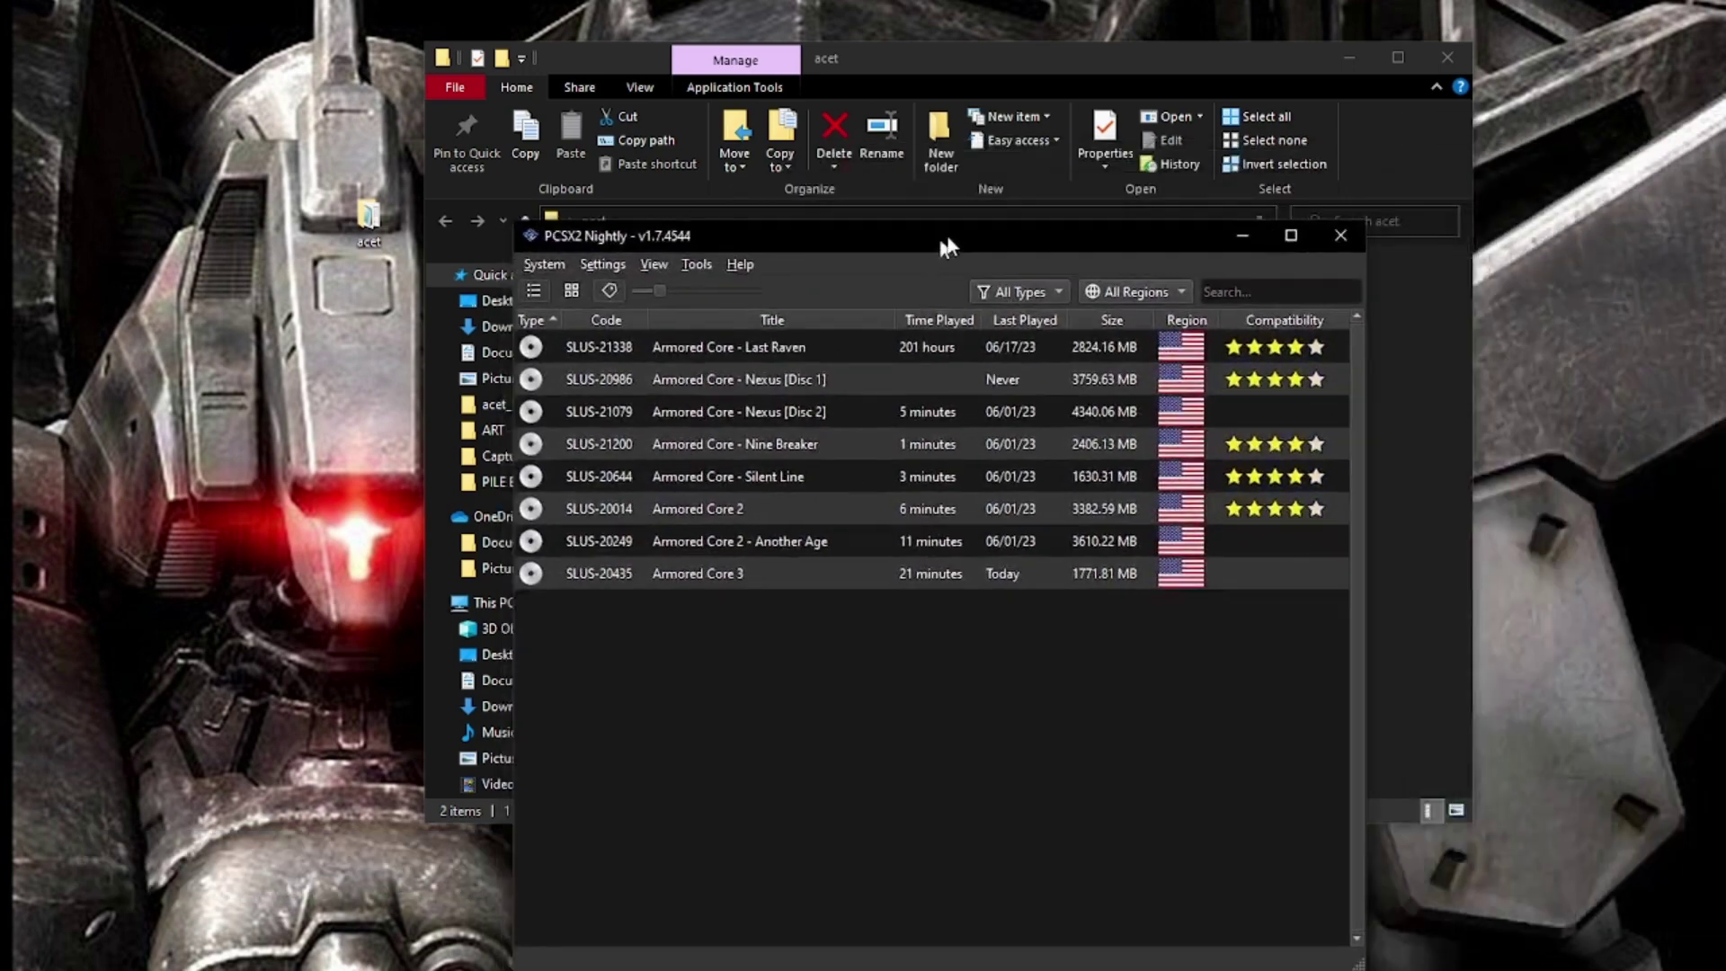
# Step: In PCSX2, open the memory card settings and eject the card from Port 1
pyautogui.moveTo(1044, 65); pyautogui.dragTo(861, 59)
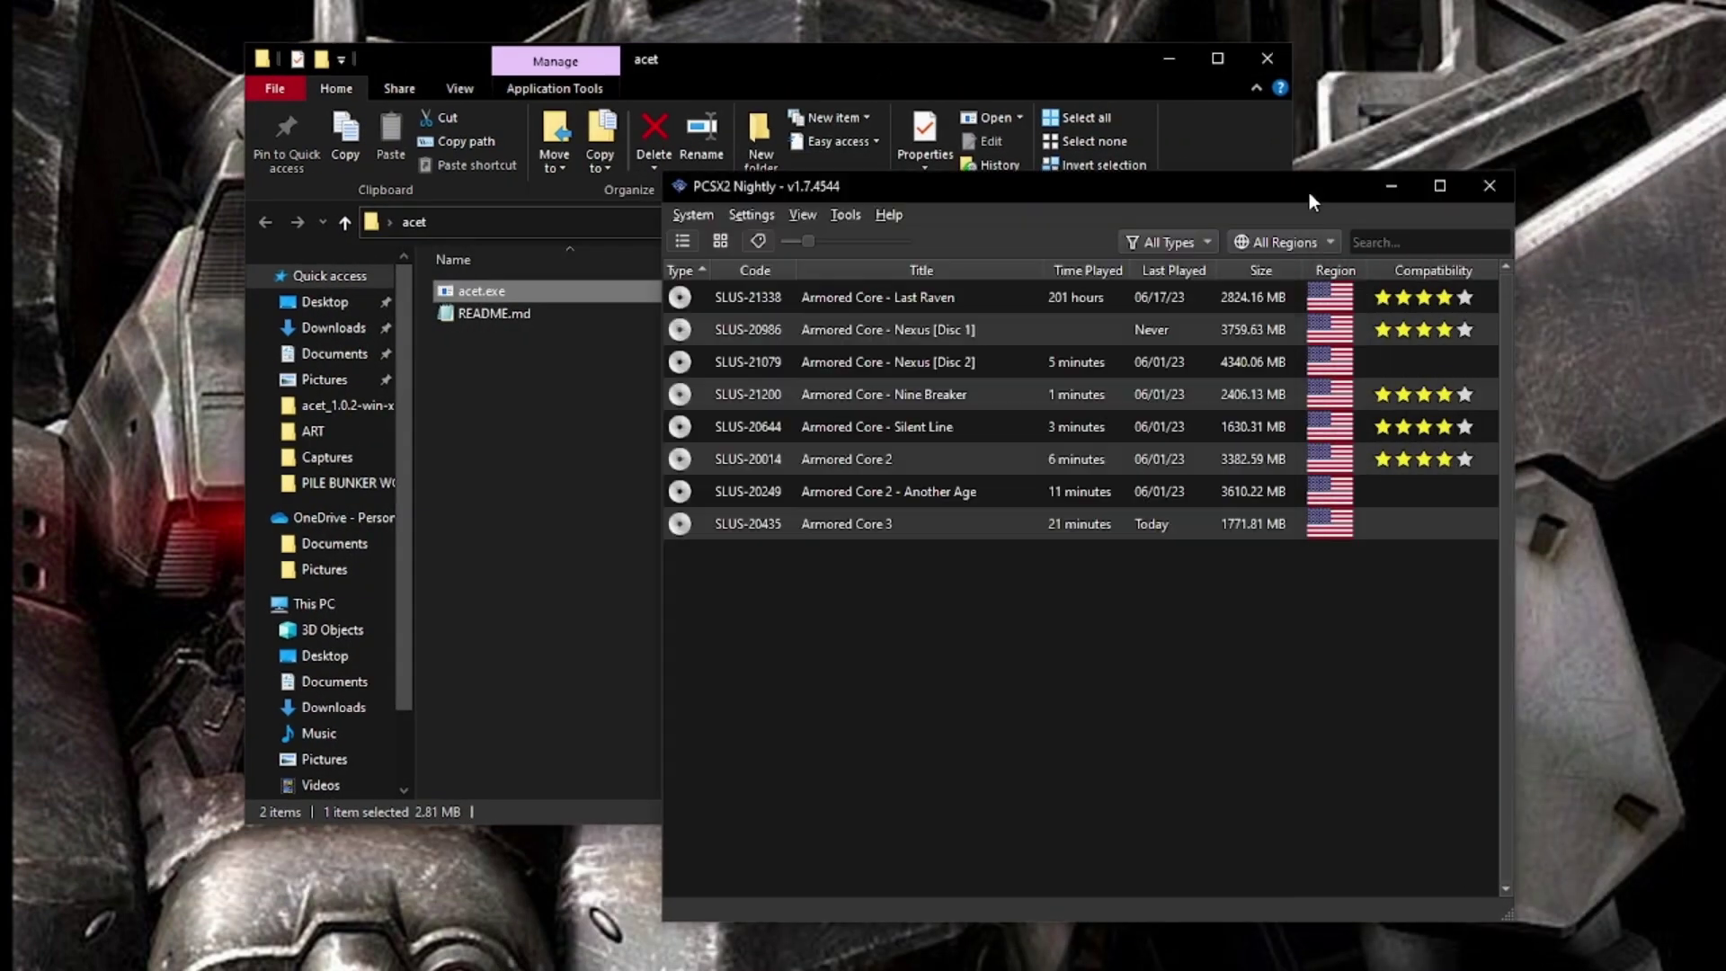
pyautogui.doubleClick(1309, 193)
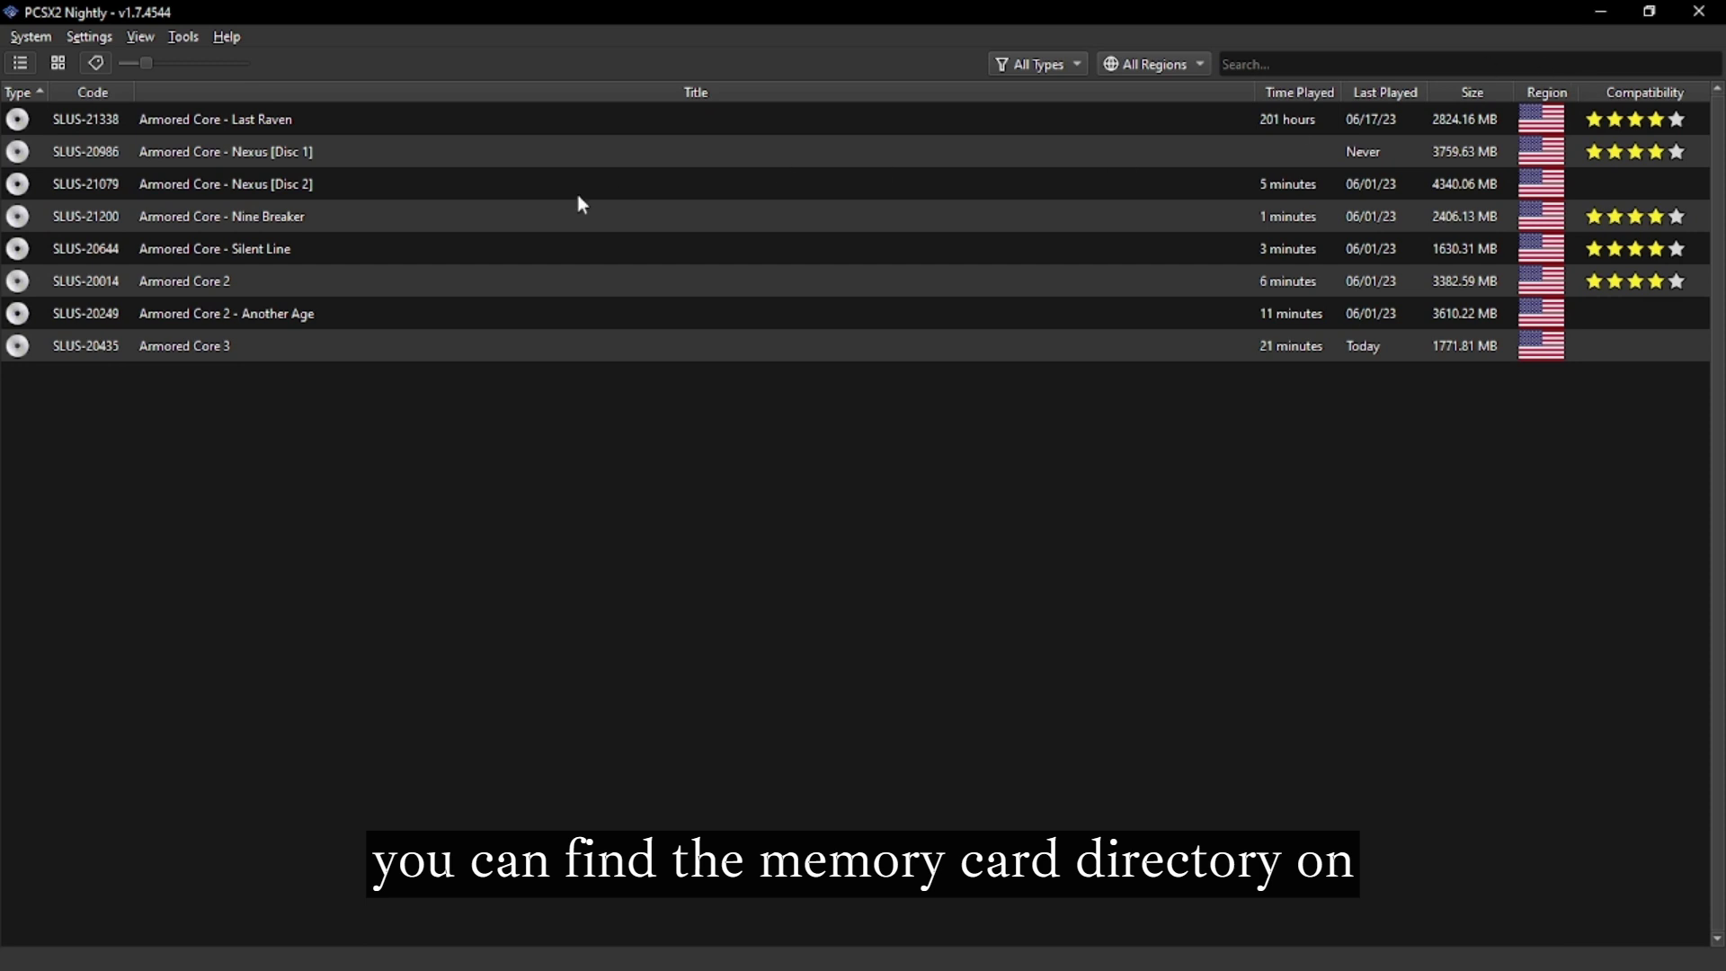
pyautogui.click(102, 41)
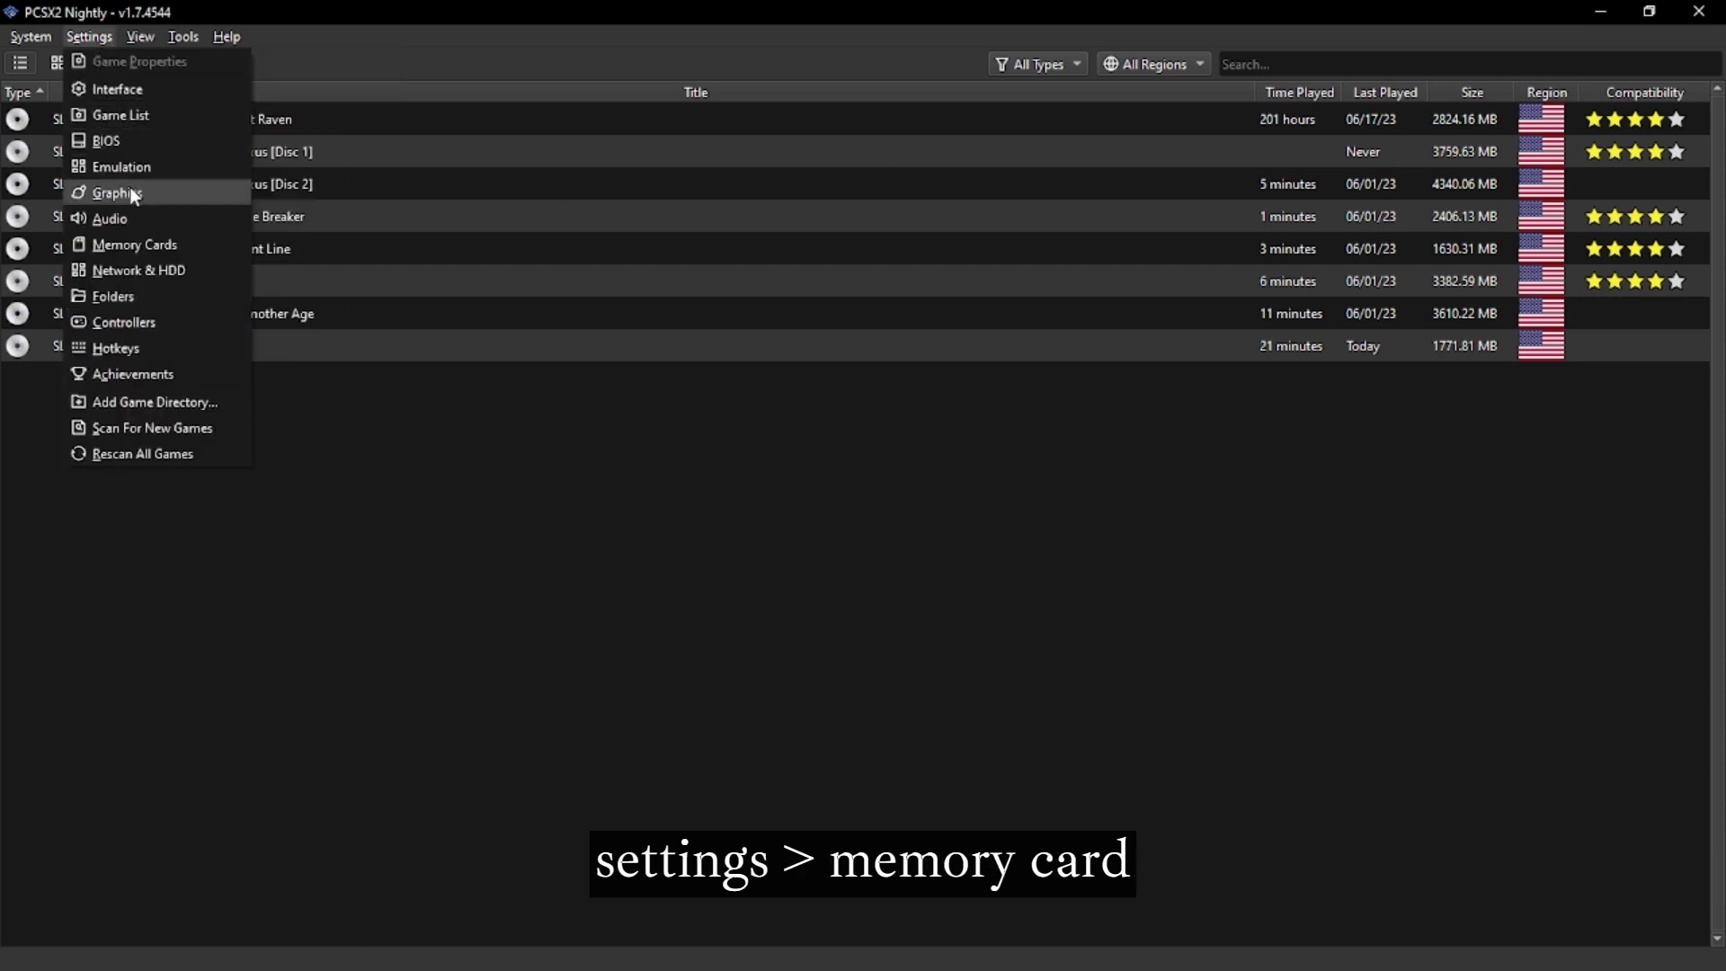
pyautogui.click(137, 243)
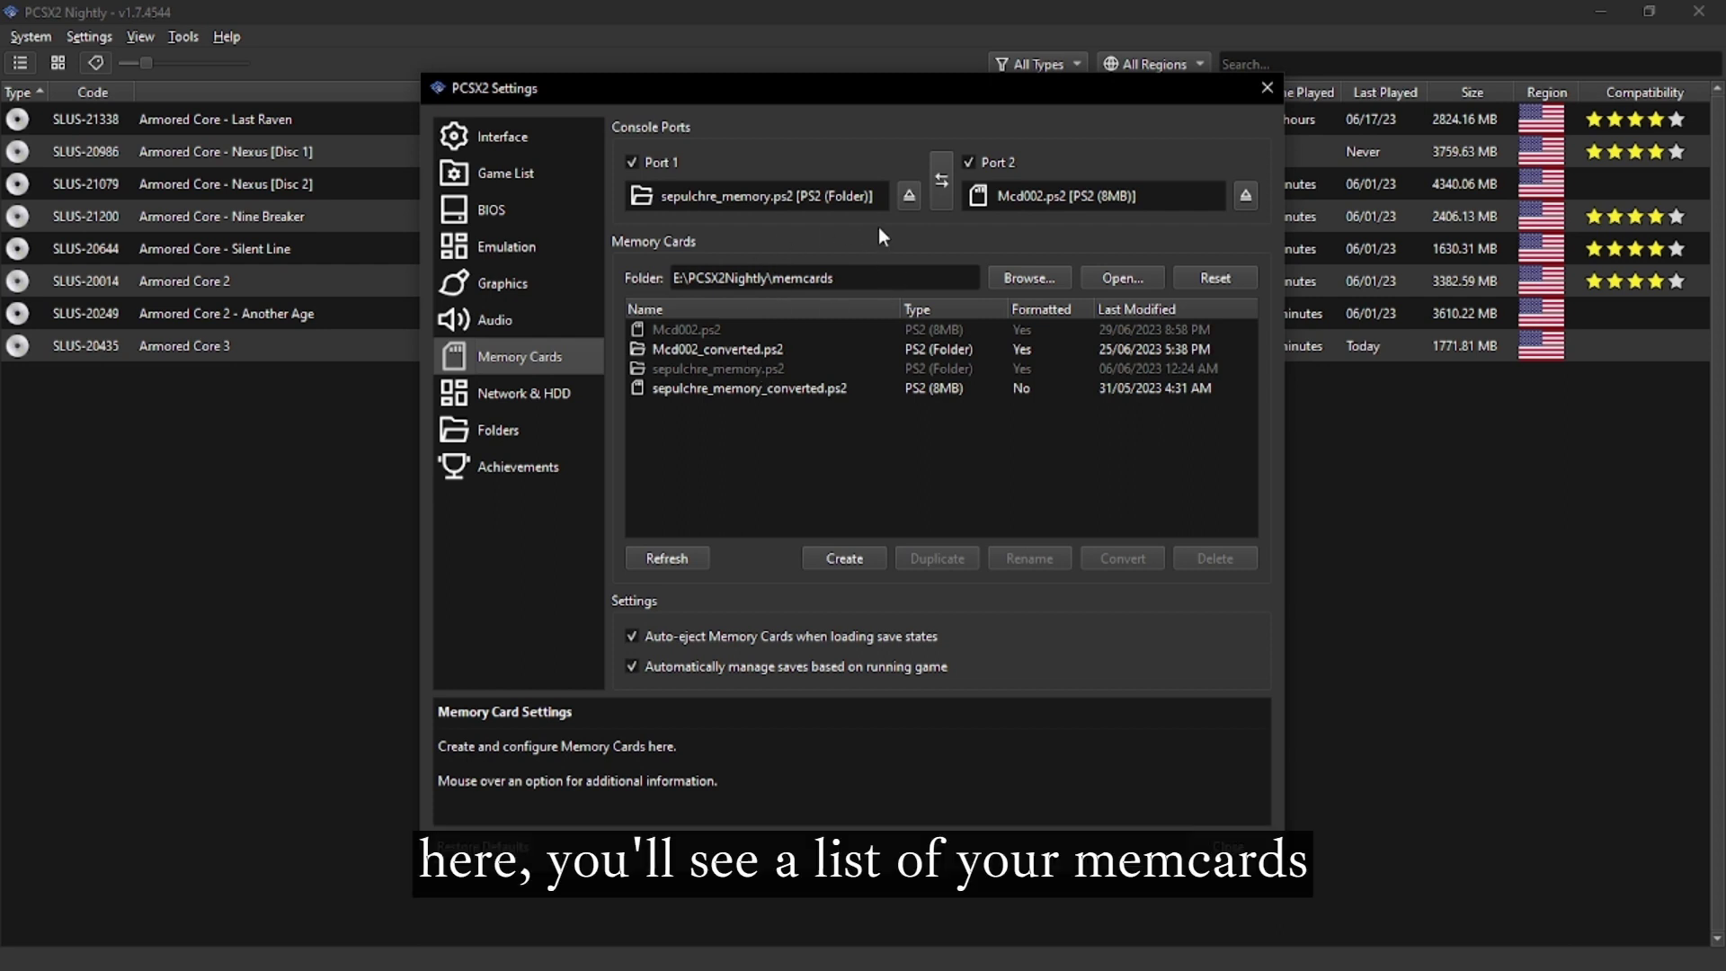
pyautogui.click(906, 198)
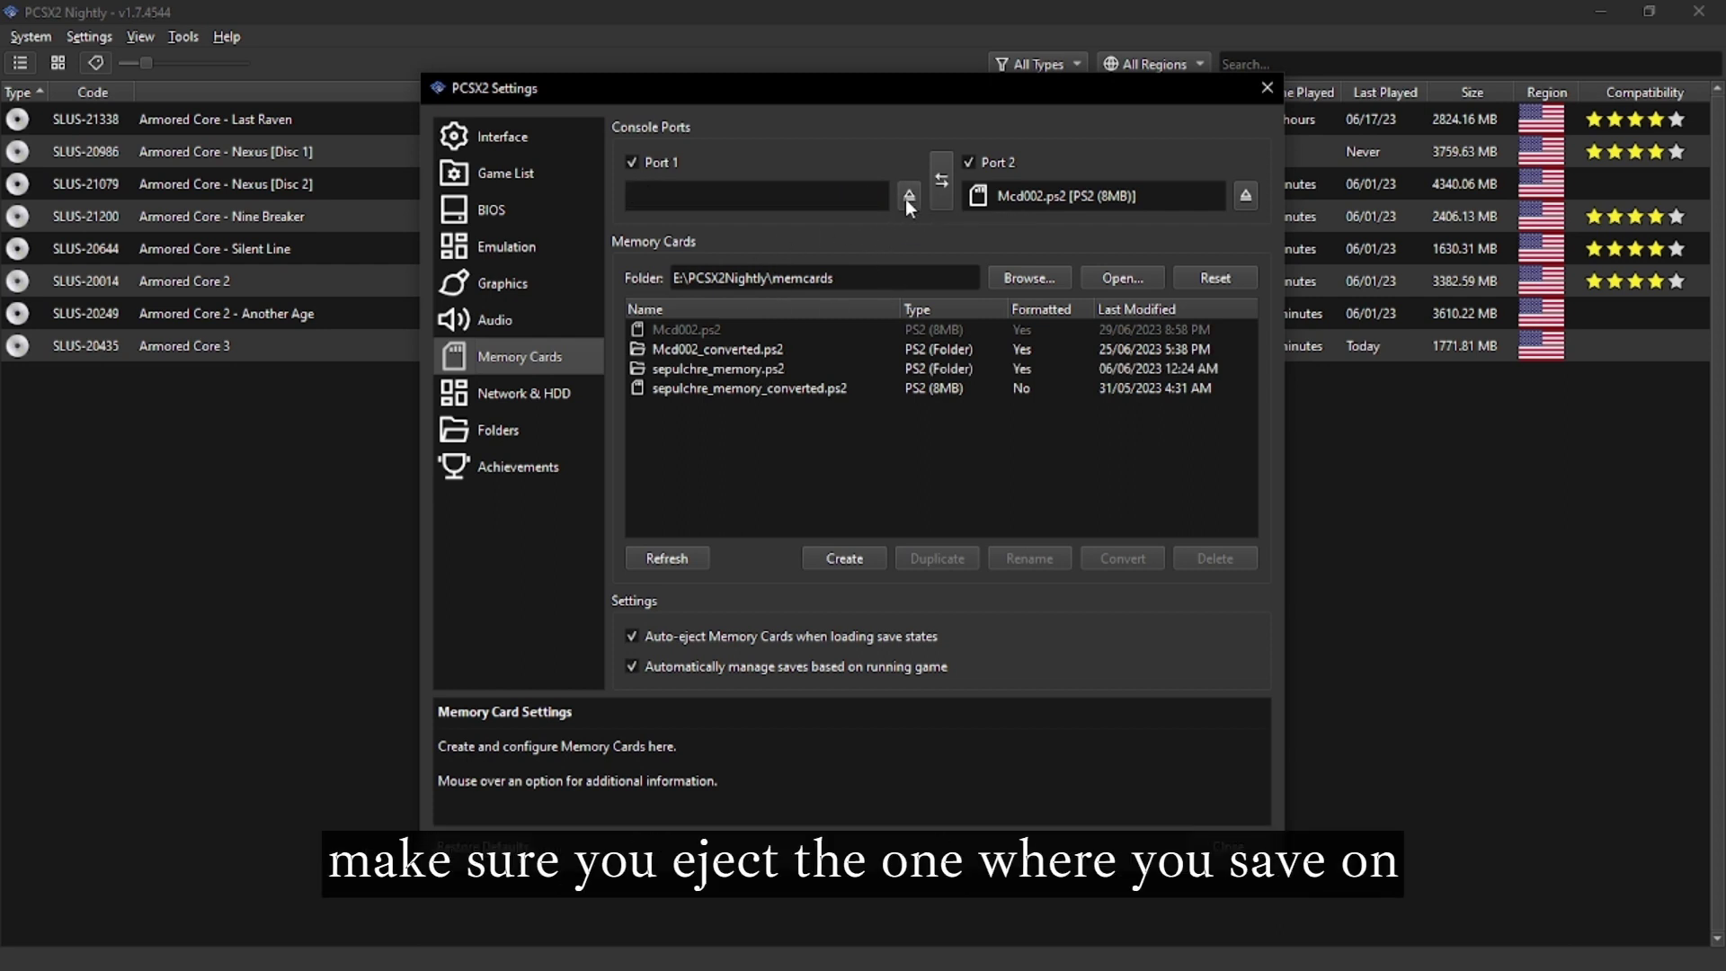
pyautogui.rightClick(753, 376)
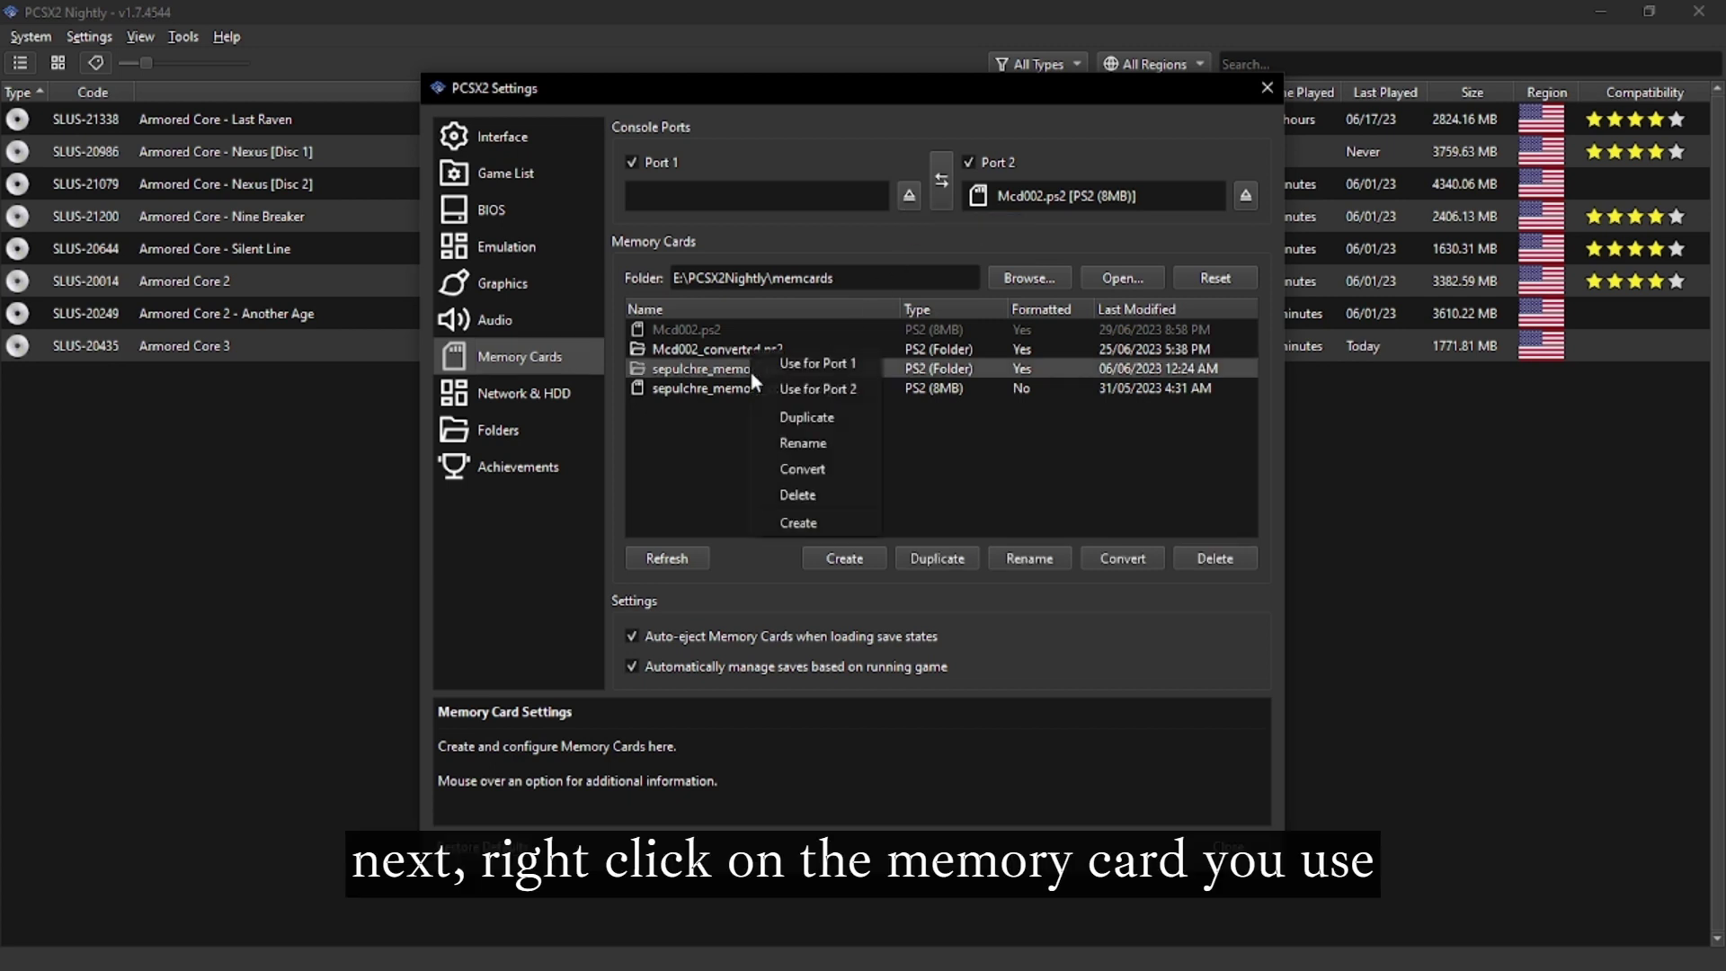
pyautogui.click(815, 479)
pyautogui.moveTo(799, 288); pyautogui.dragTo(1087, 203)
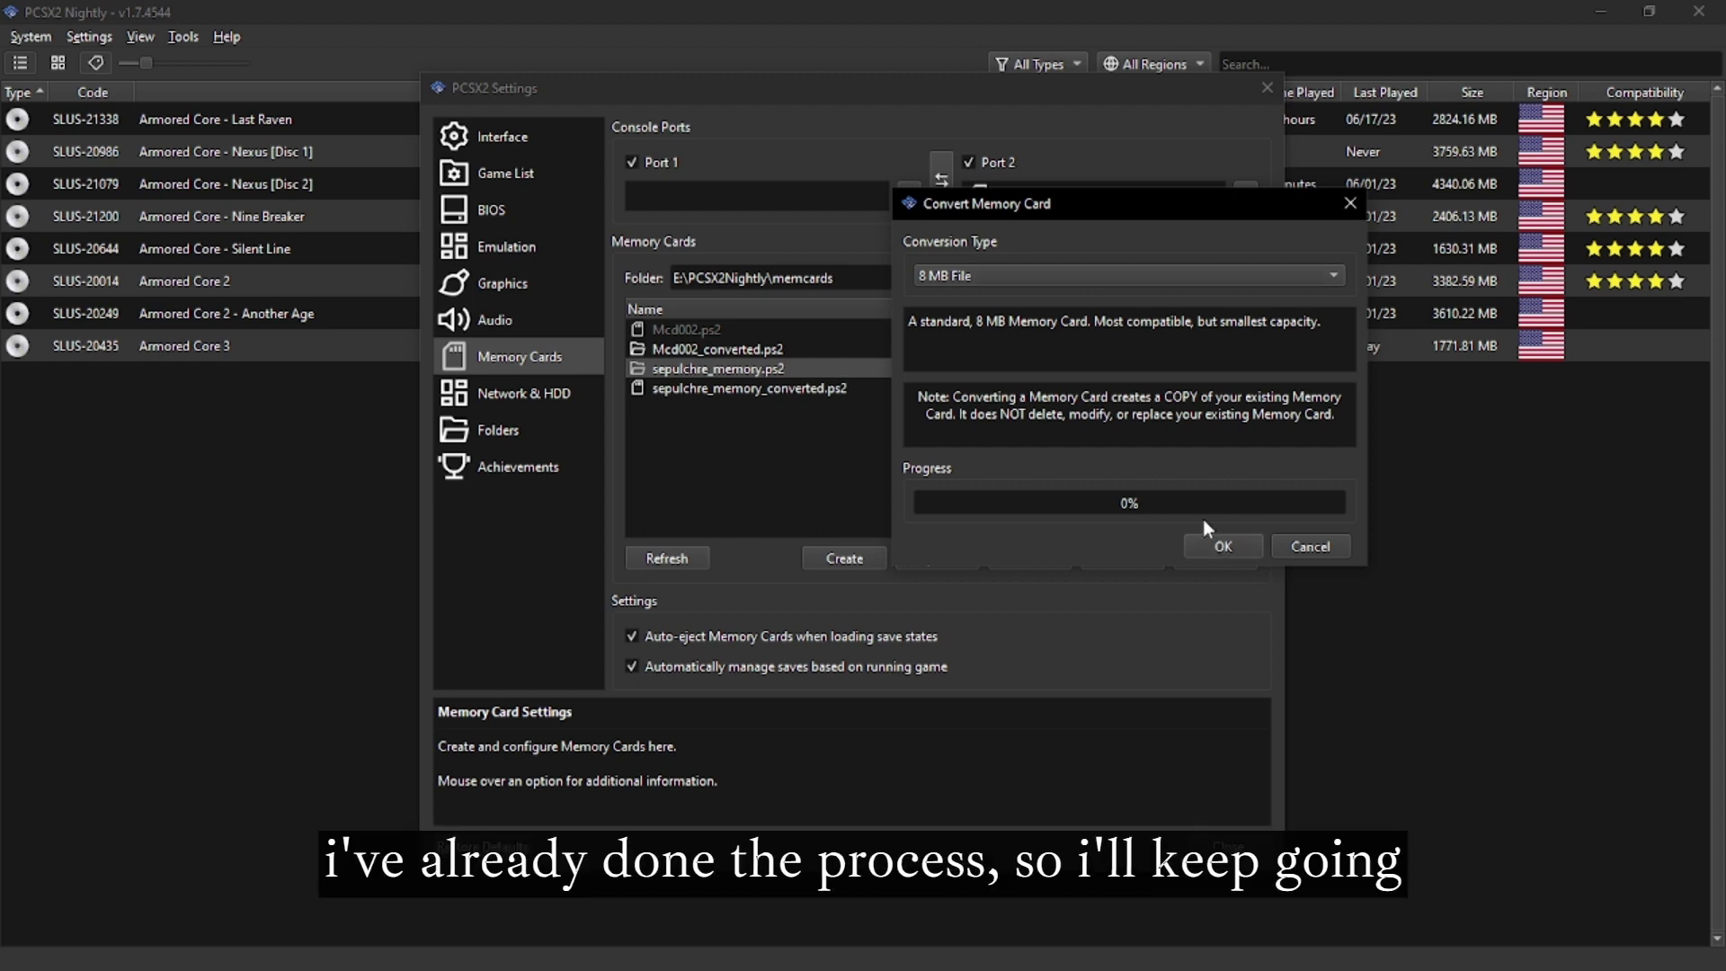
pyautogui.moveTo(1169, 208); pyautogui.dragTo(1298, 211)
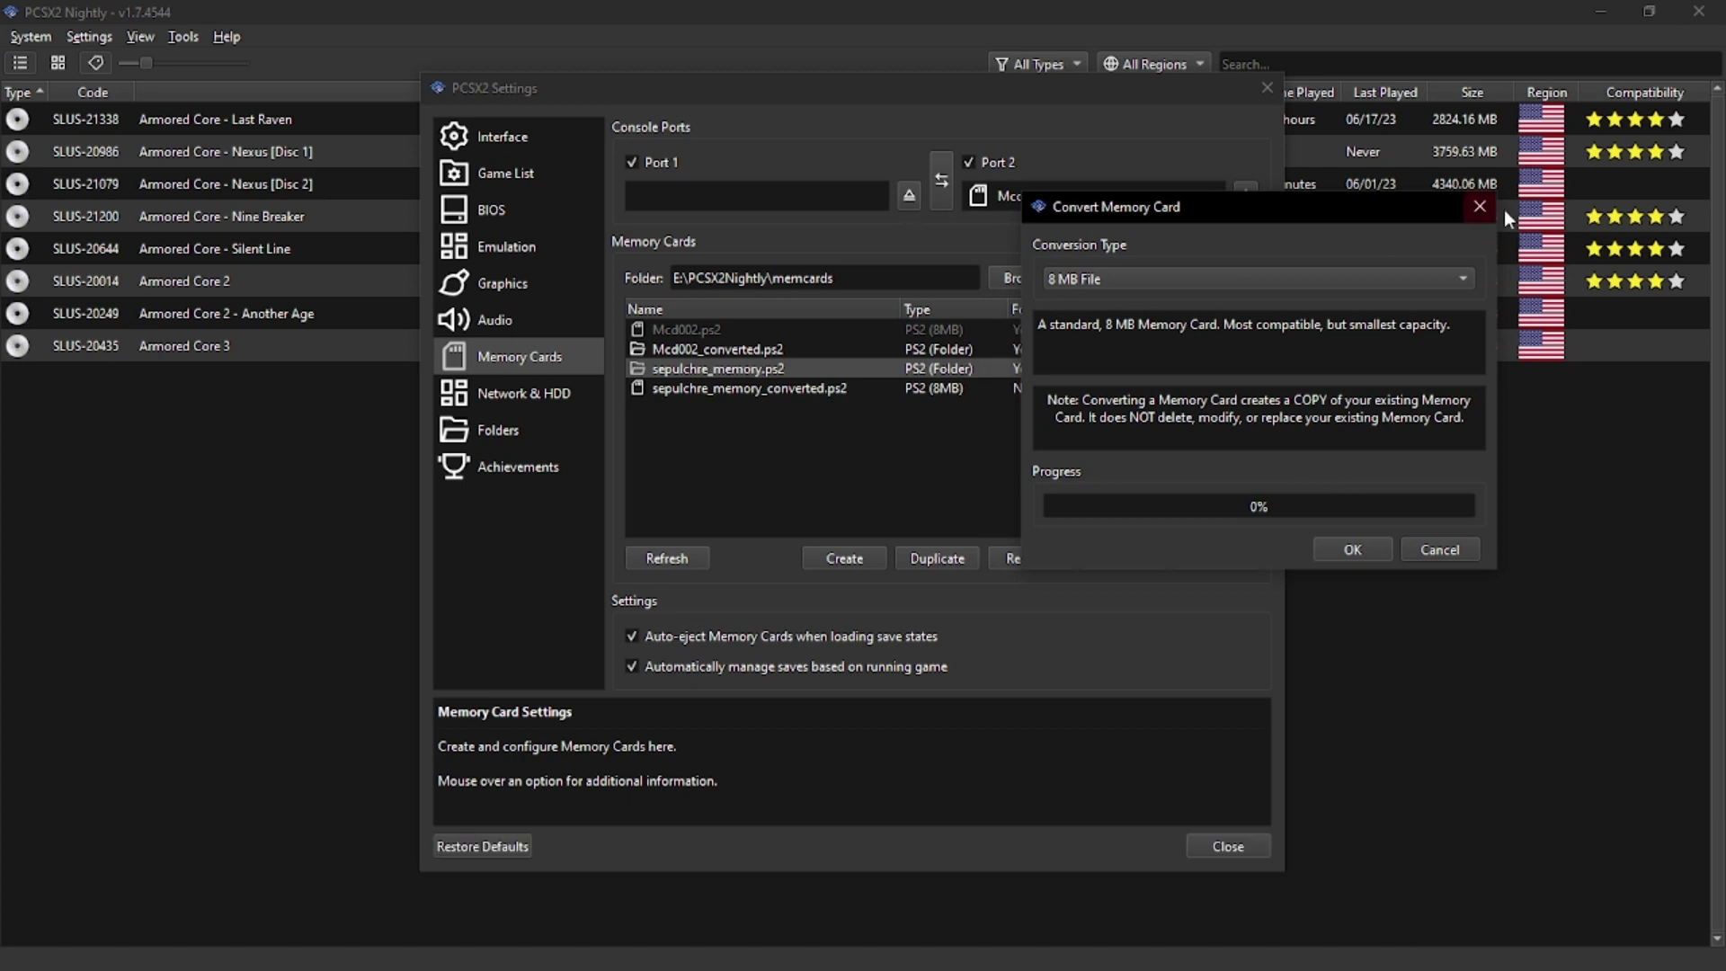
pyautogui.click(1480, 210)
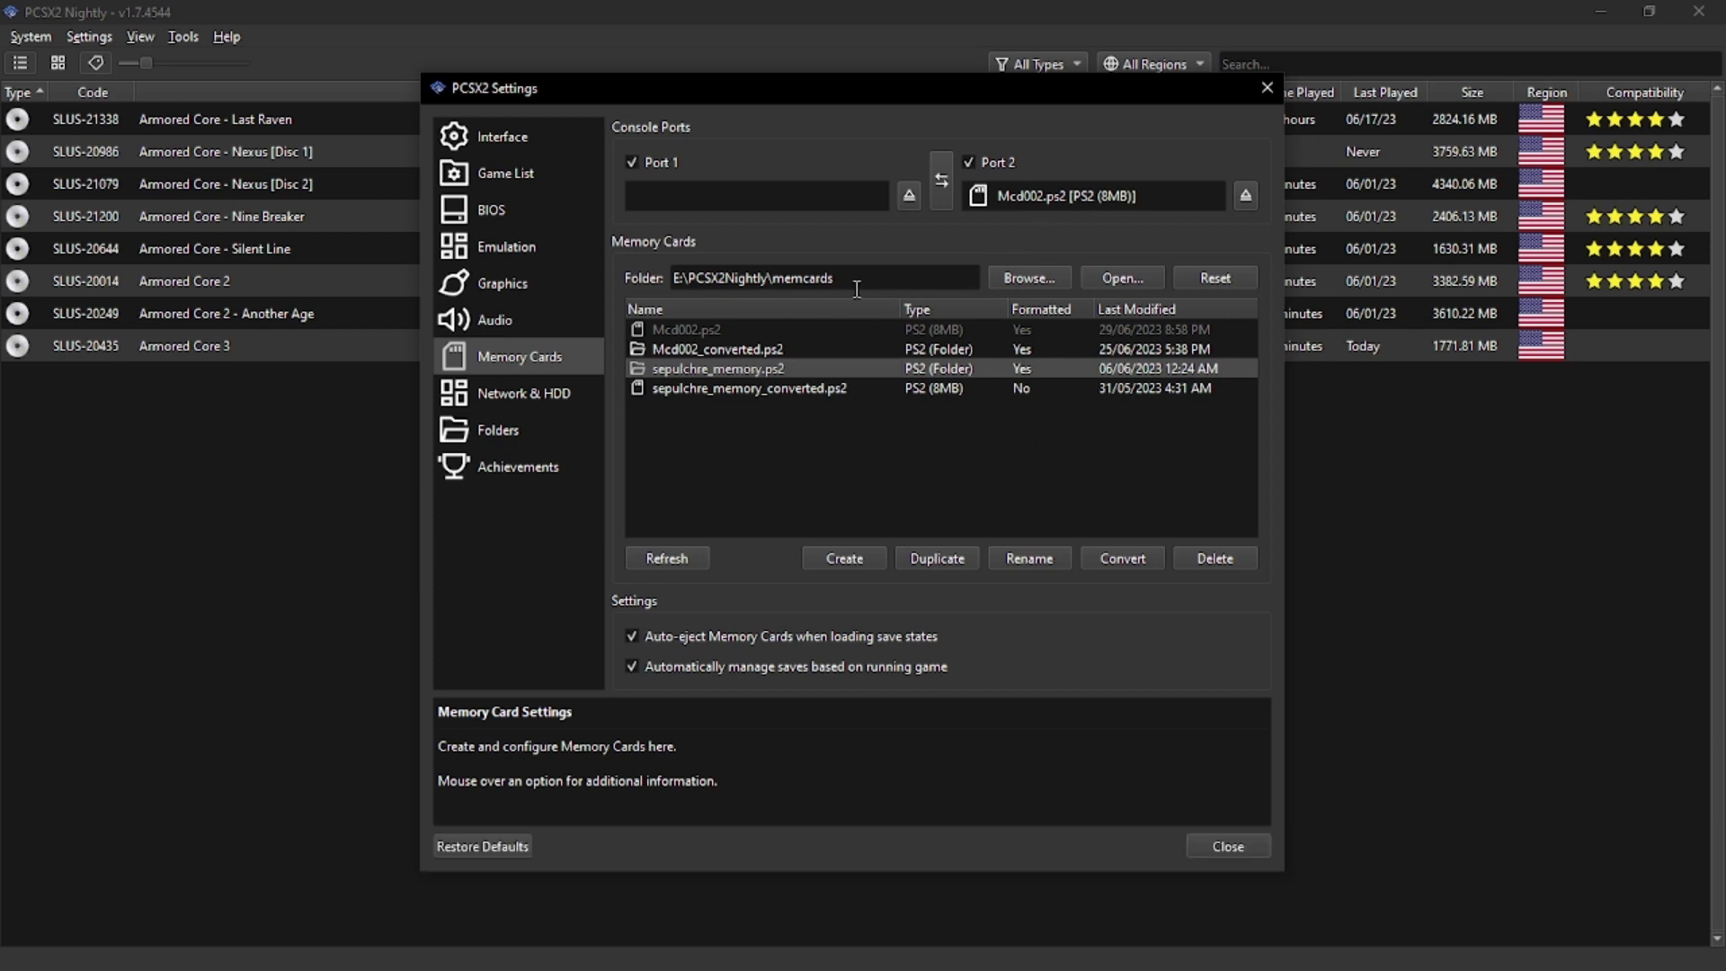
# Step: Open the PCSX2 memcards folder in File Explorer and go into sepulchre_memory.ps2 to see its save folders
pyautogui.click(1138, 280)
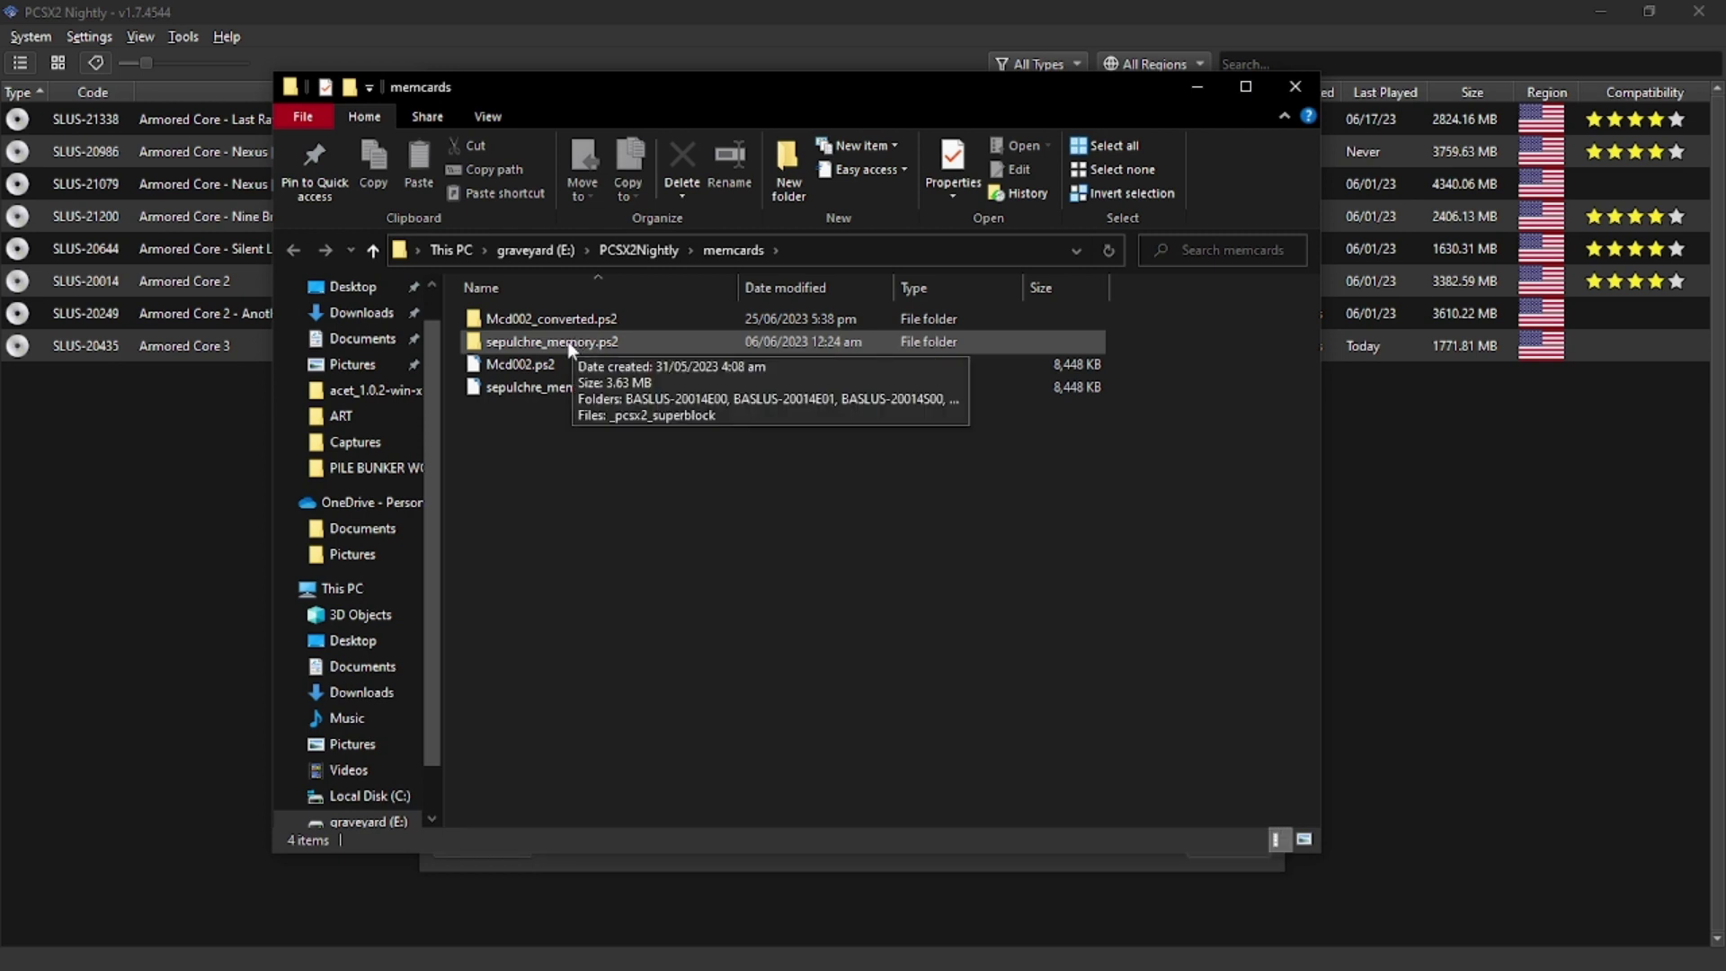
pyautogui.doubleClick(565, 347)
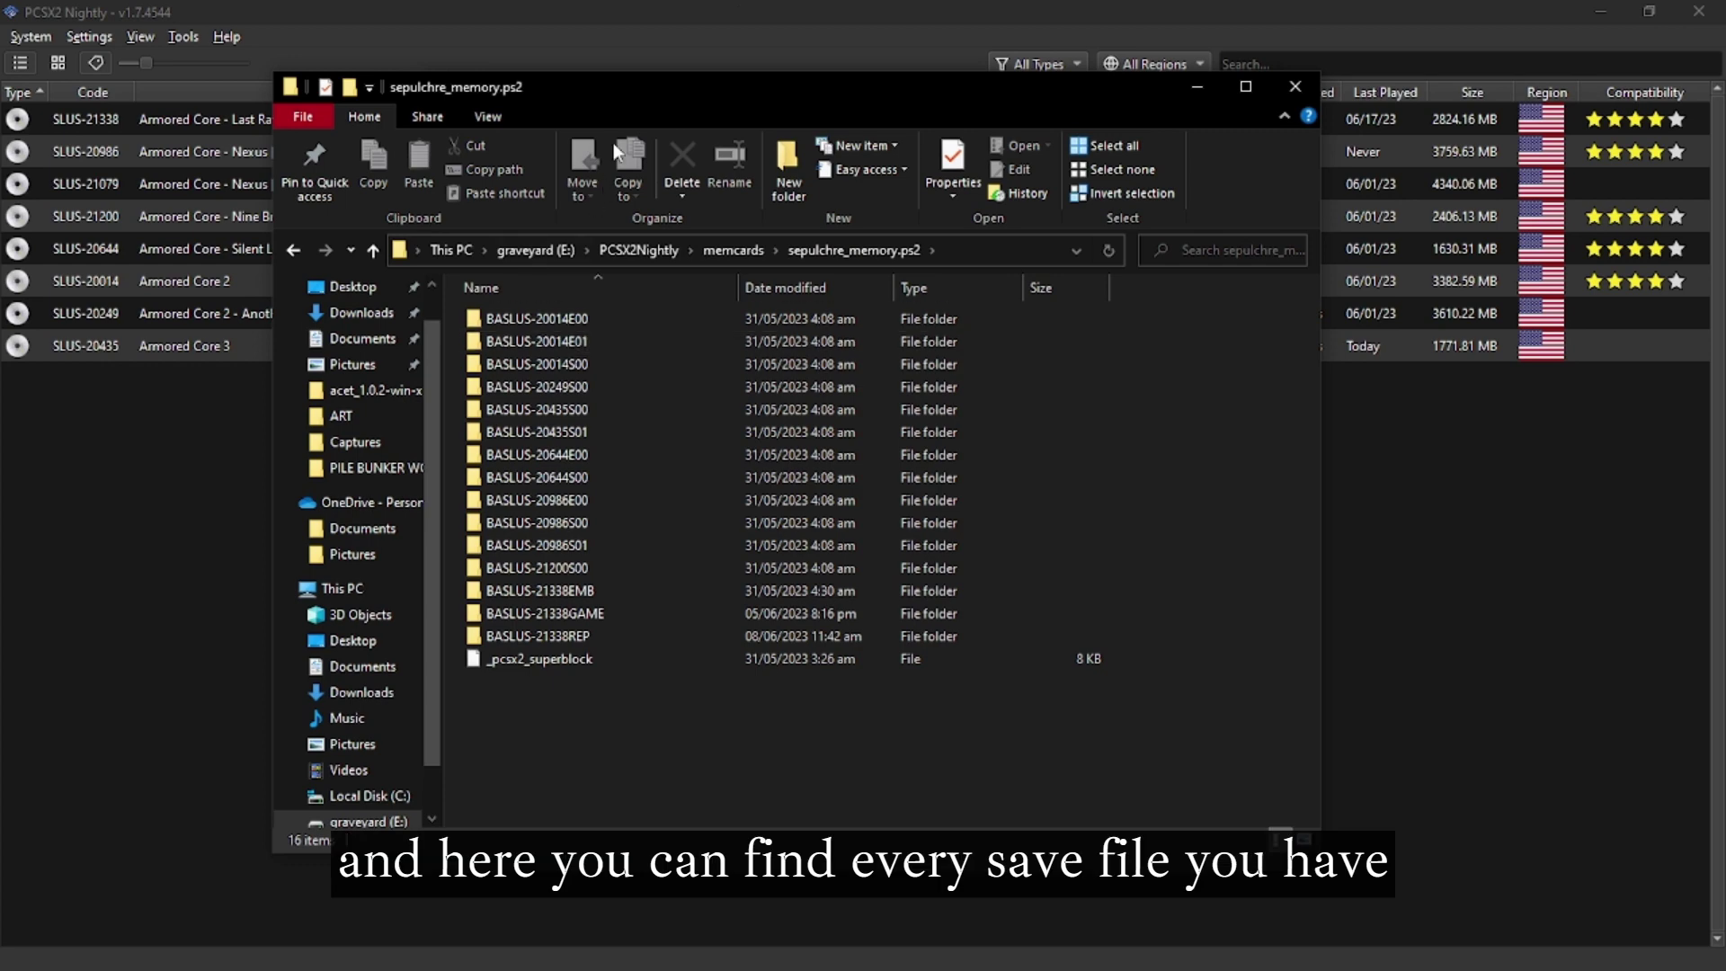
pyautogui.moveTo(618, 86); pyautogui.dragTo(883, 38)
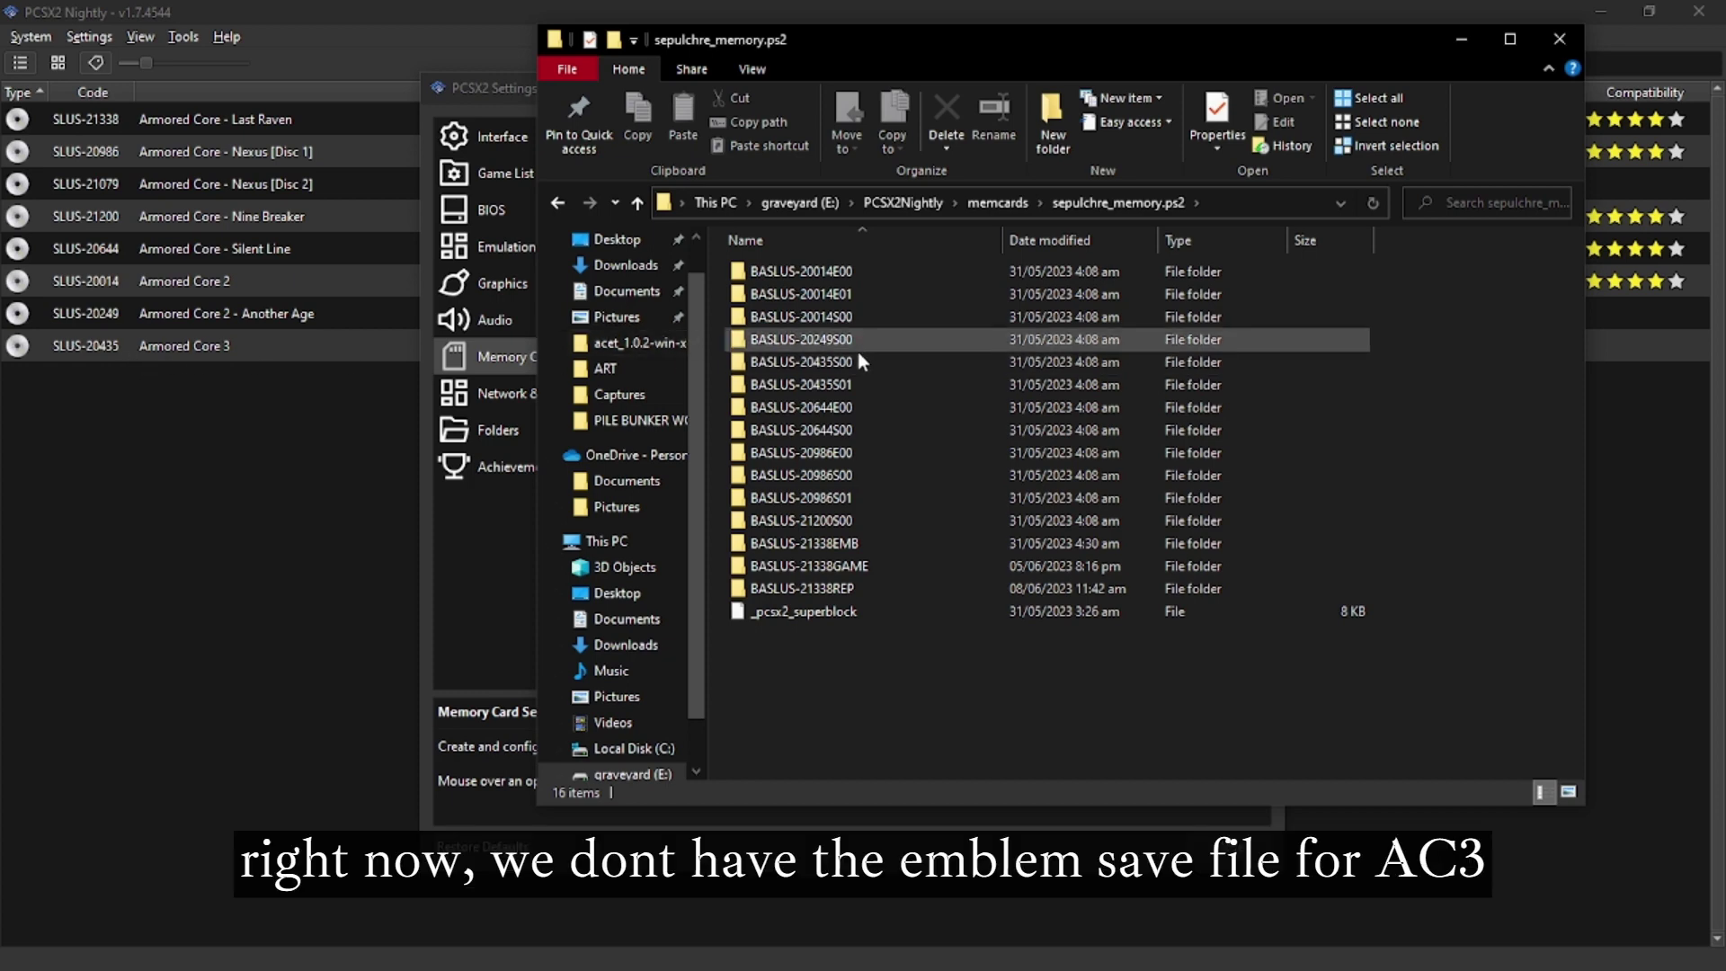
# Step: In Armored Core 3, open the System screen and save the emblem as new data on the memory card in slot 1
pyautogui.moveTo(856, 411)
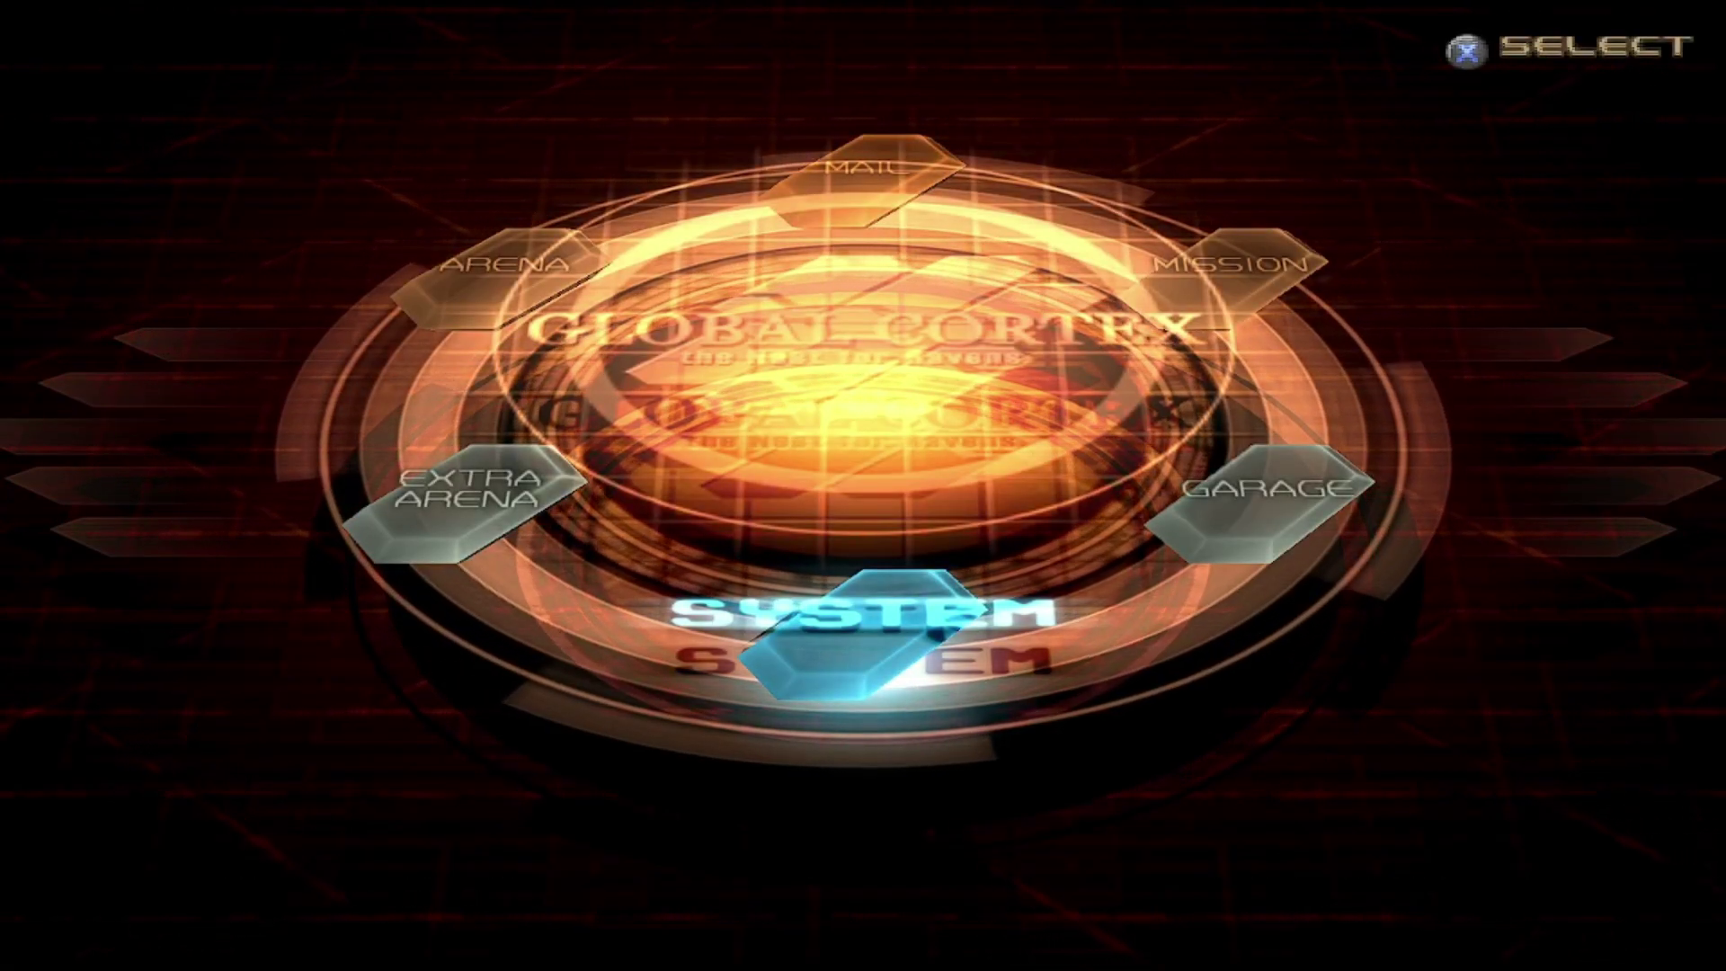
pyautogui.press('Return')
pyautogui.press('Right')
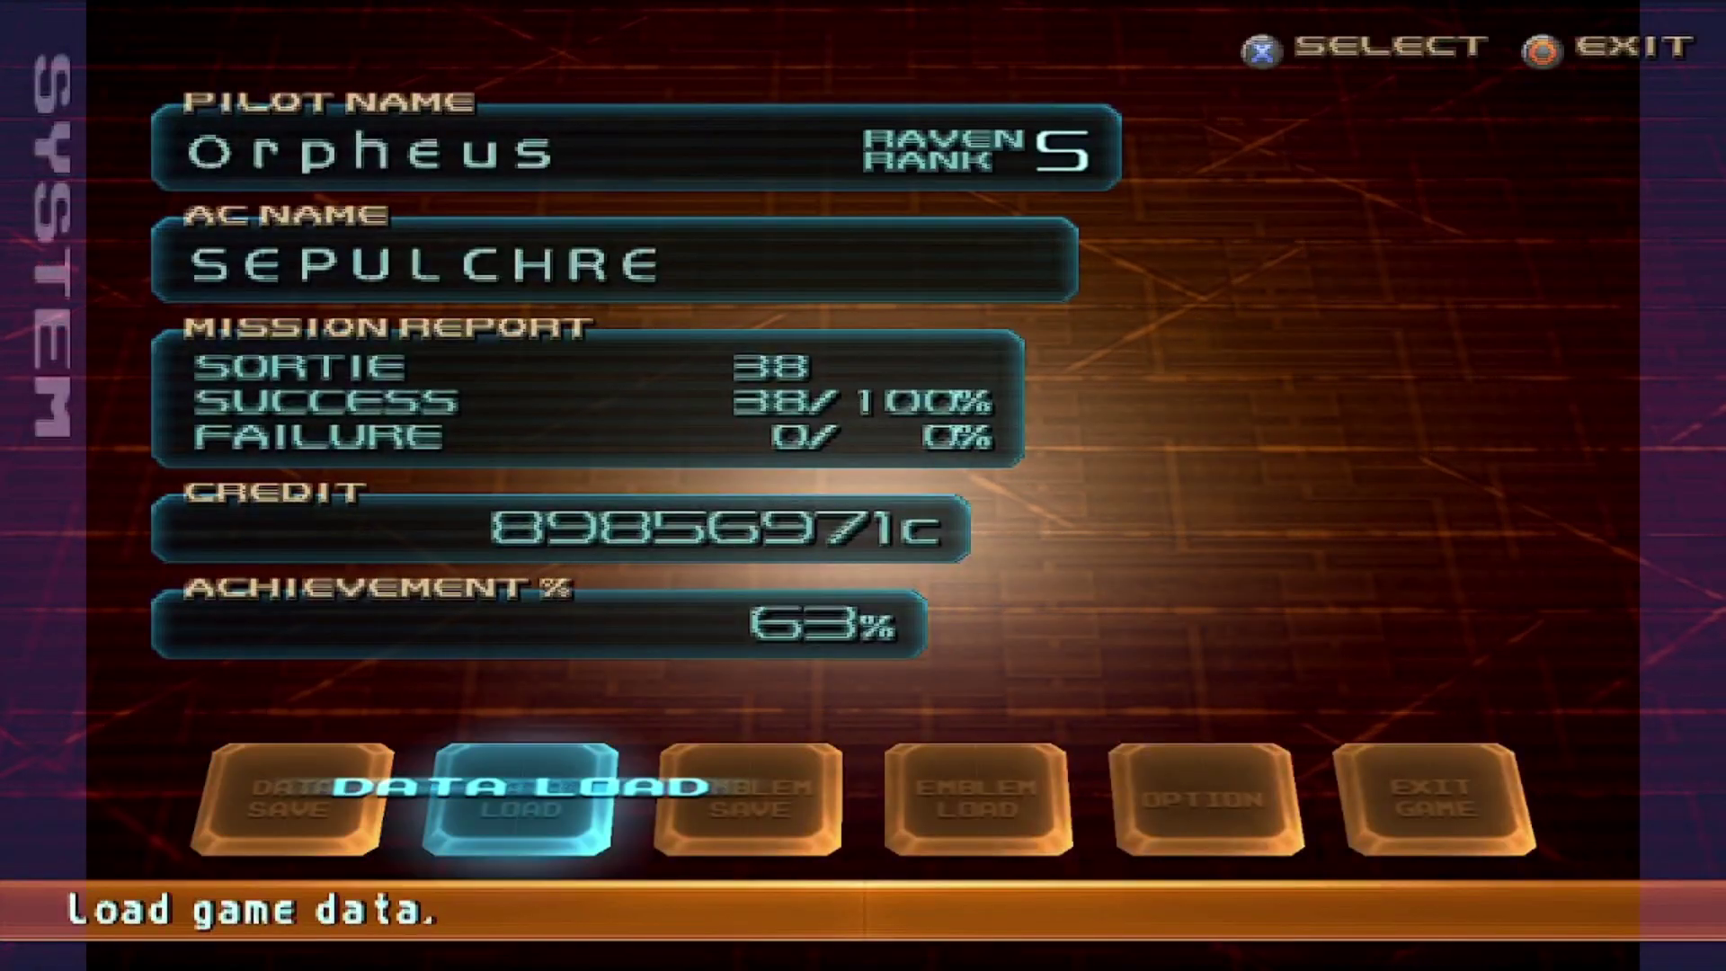
pyautogui.press('Right')
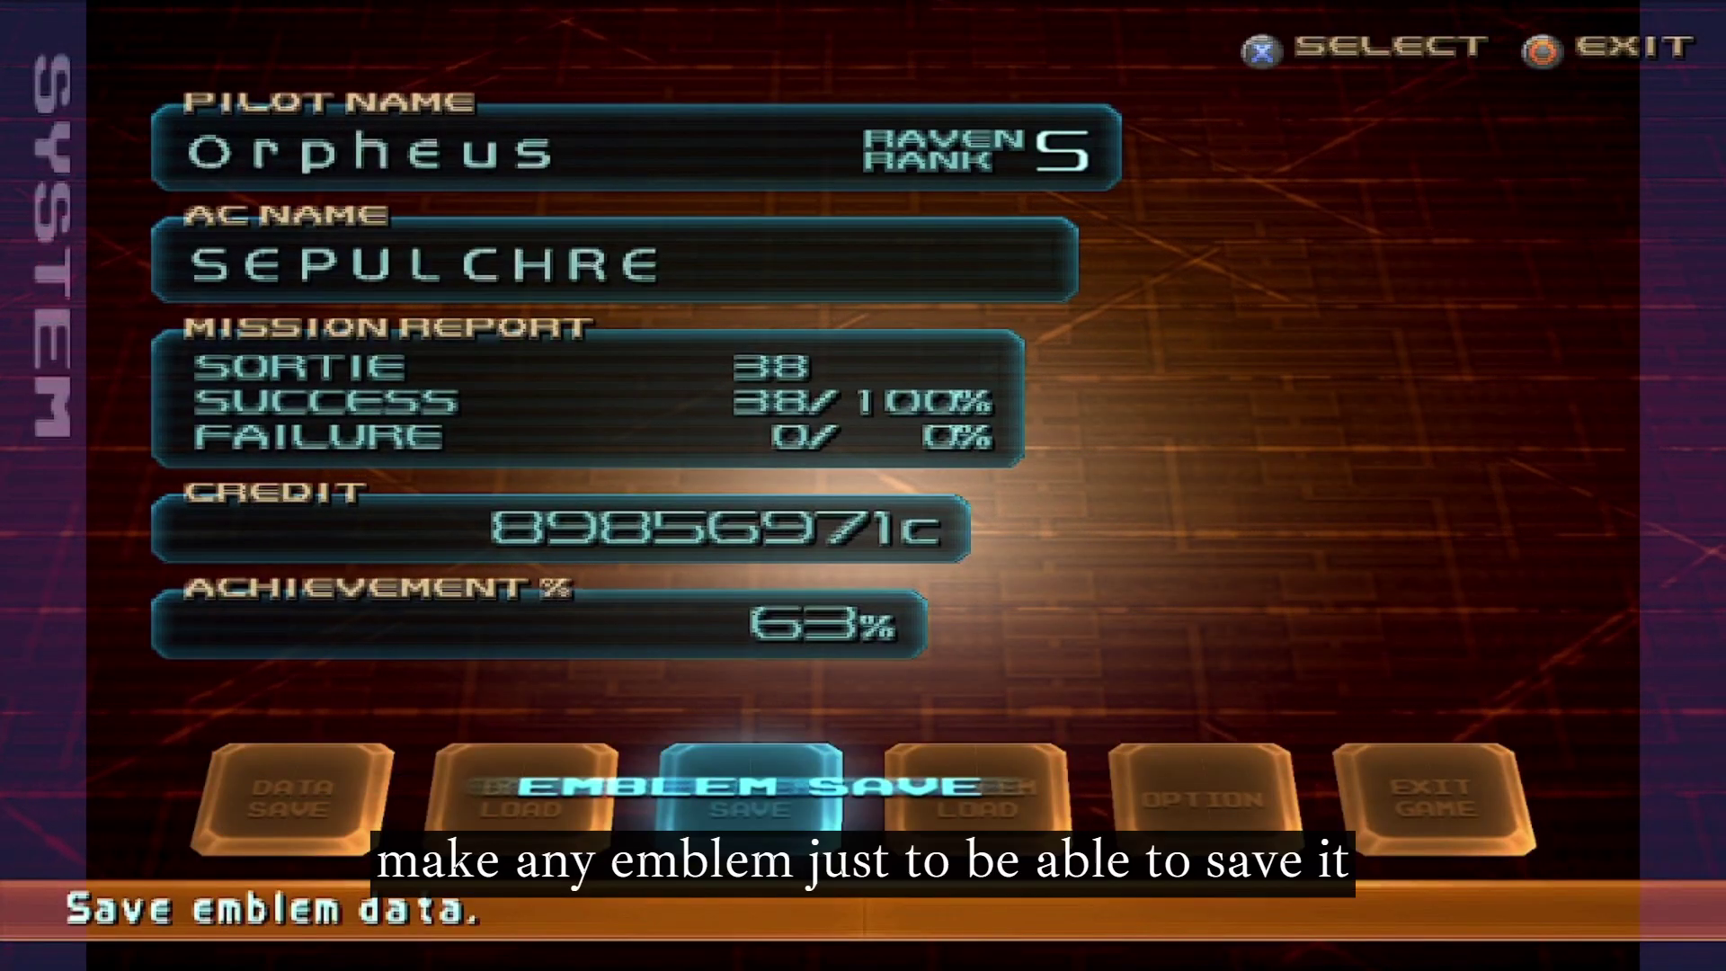
pyautogui.press('Return')
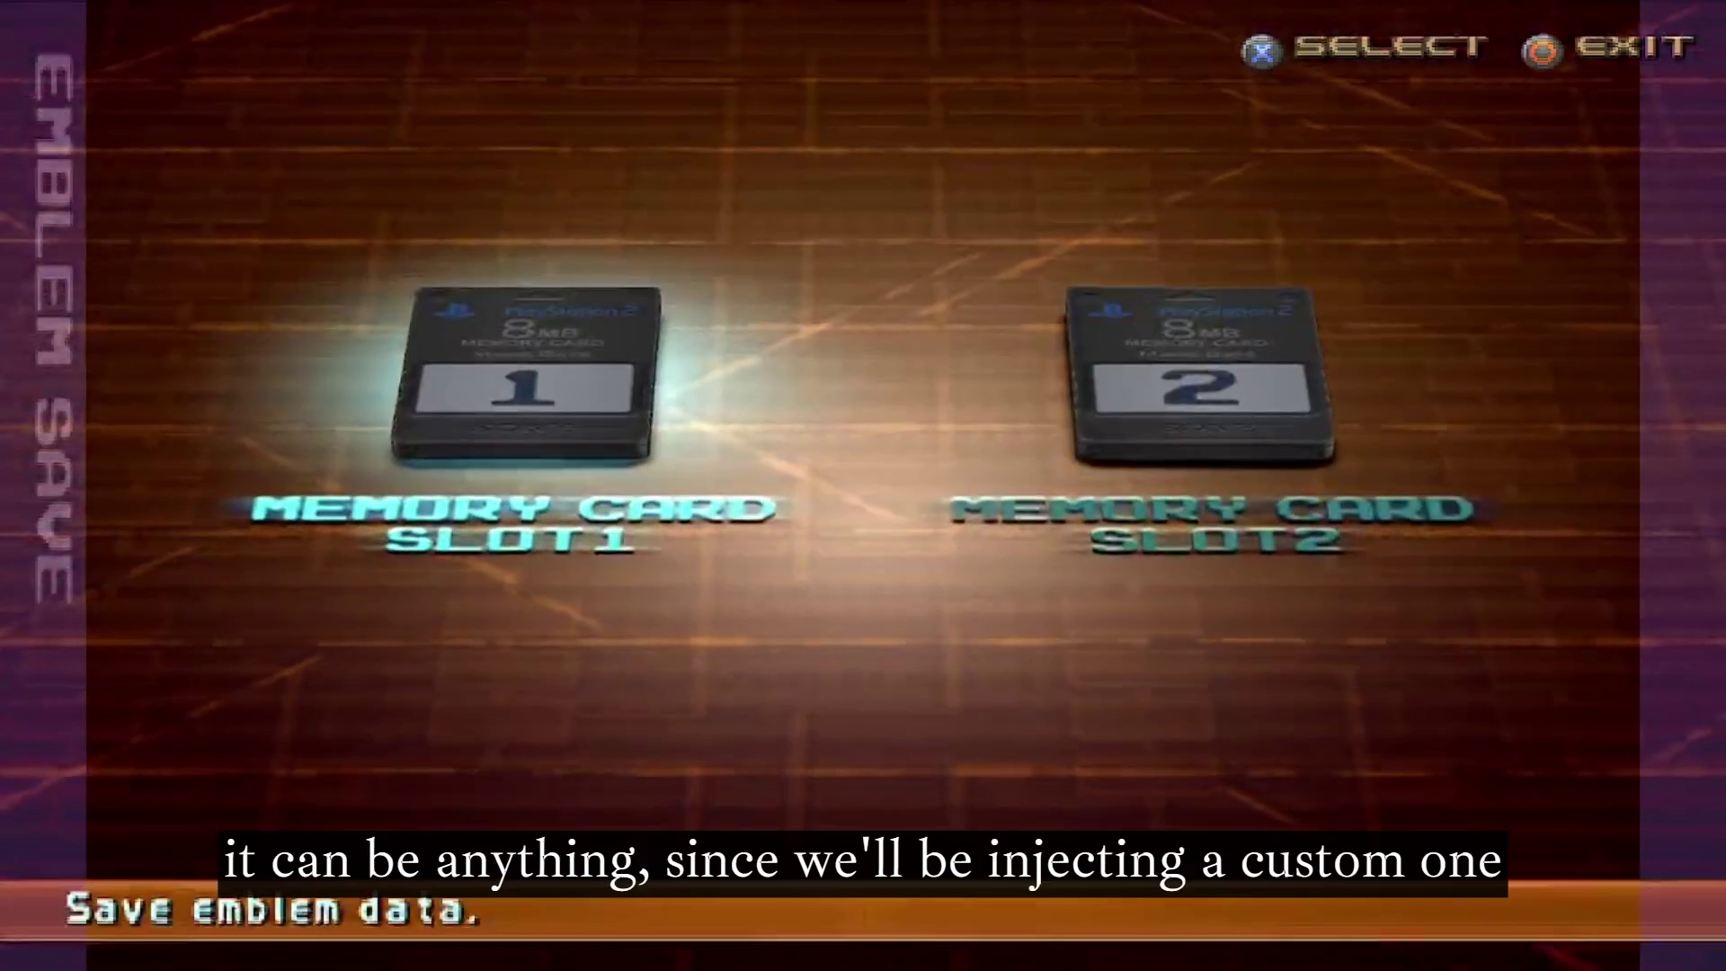
pyautogui.press('Return')
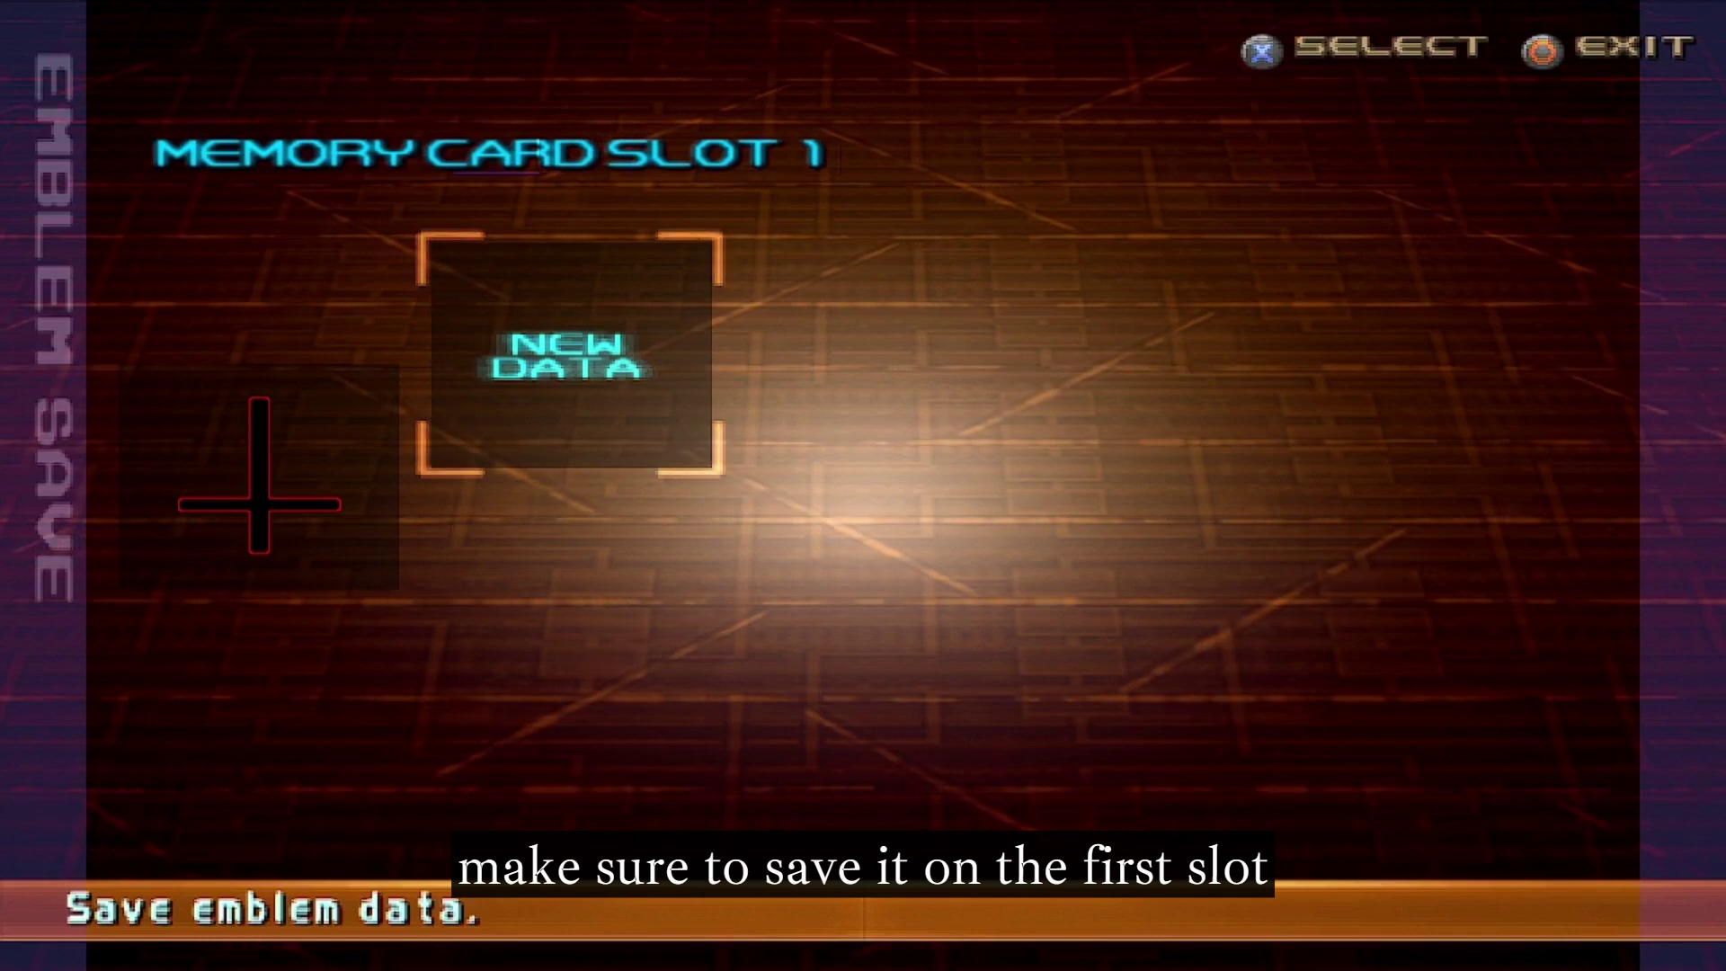
pyautogui.press('Return')
pyautogui.press('Left')
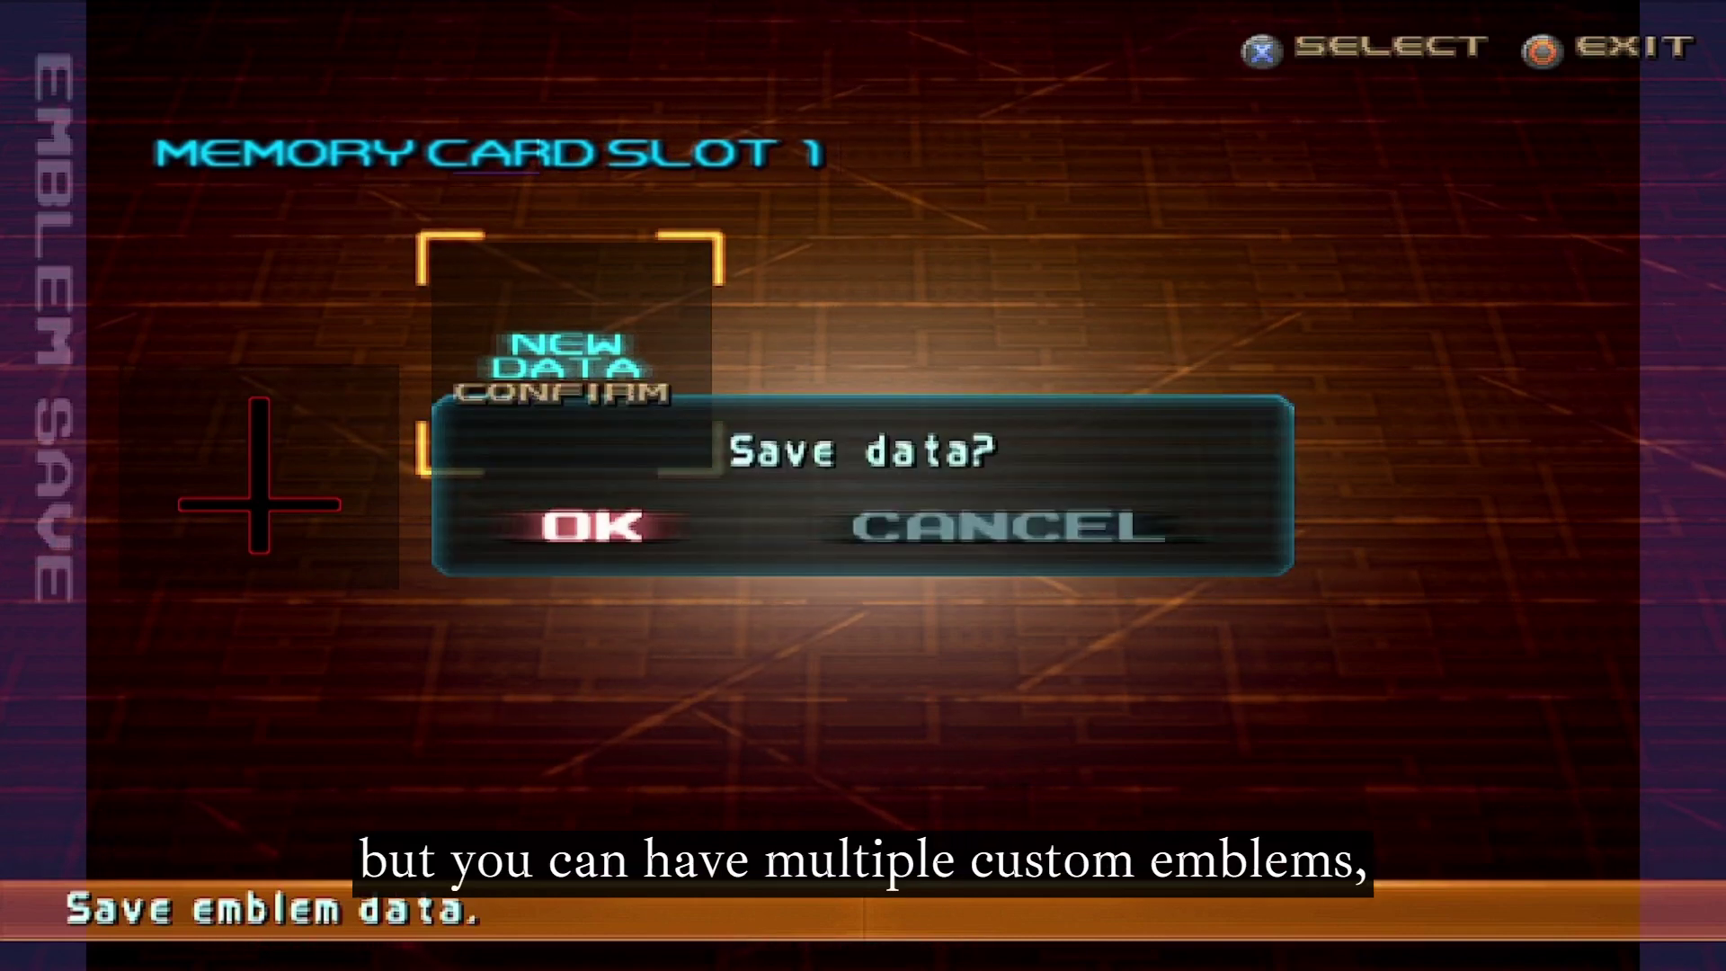
pyautogui.press('Return')
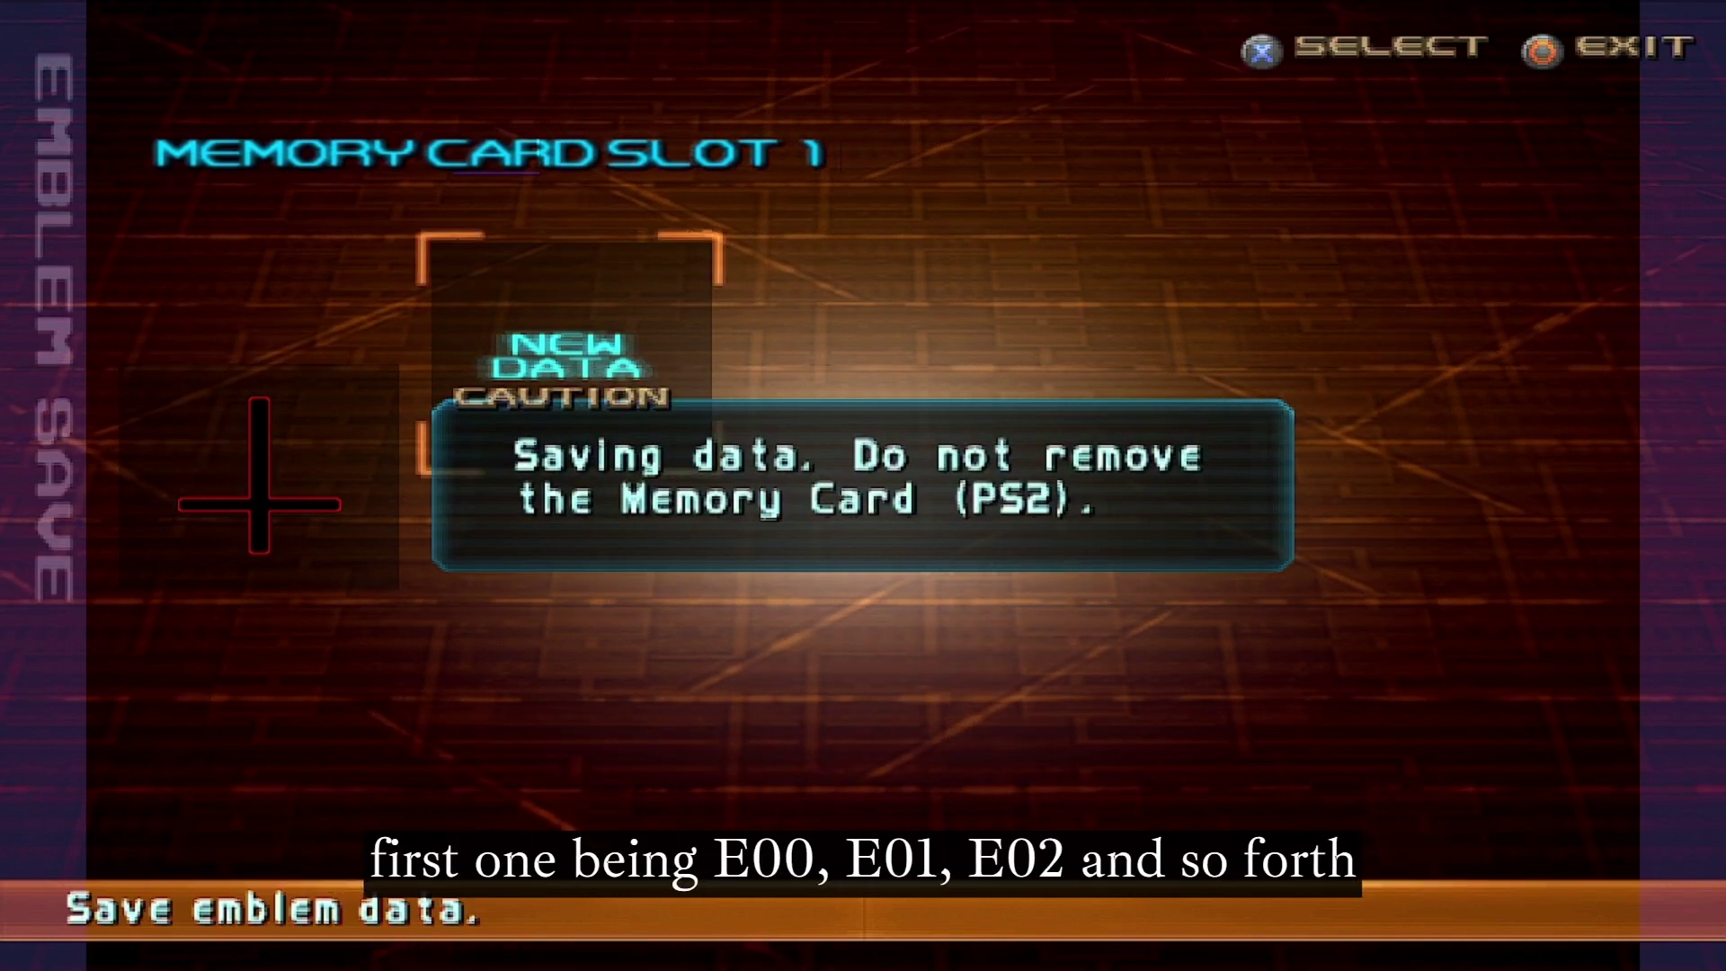
pyautogui.press('Return')
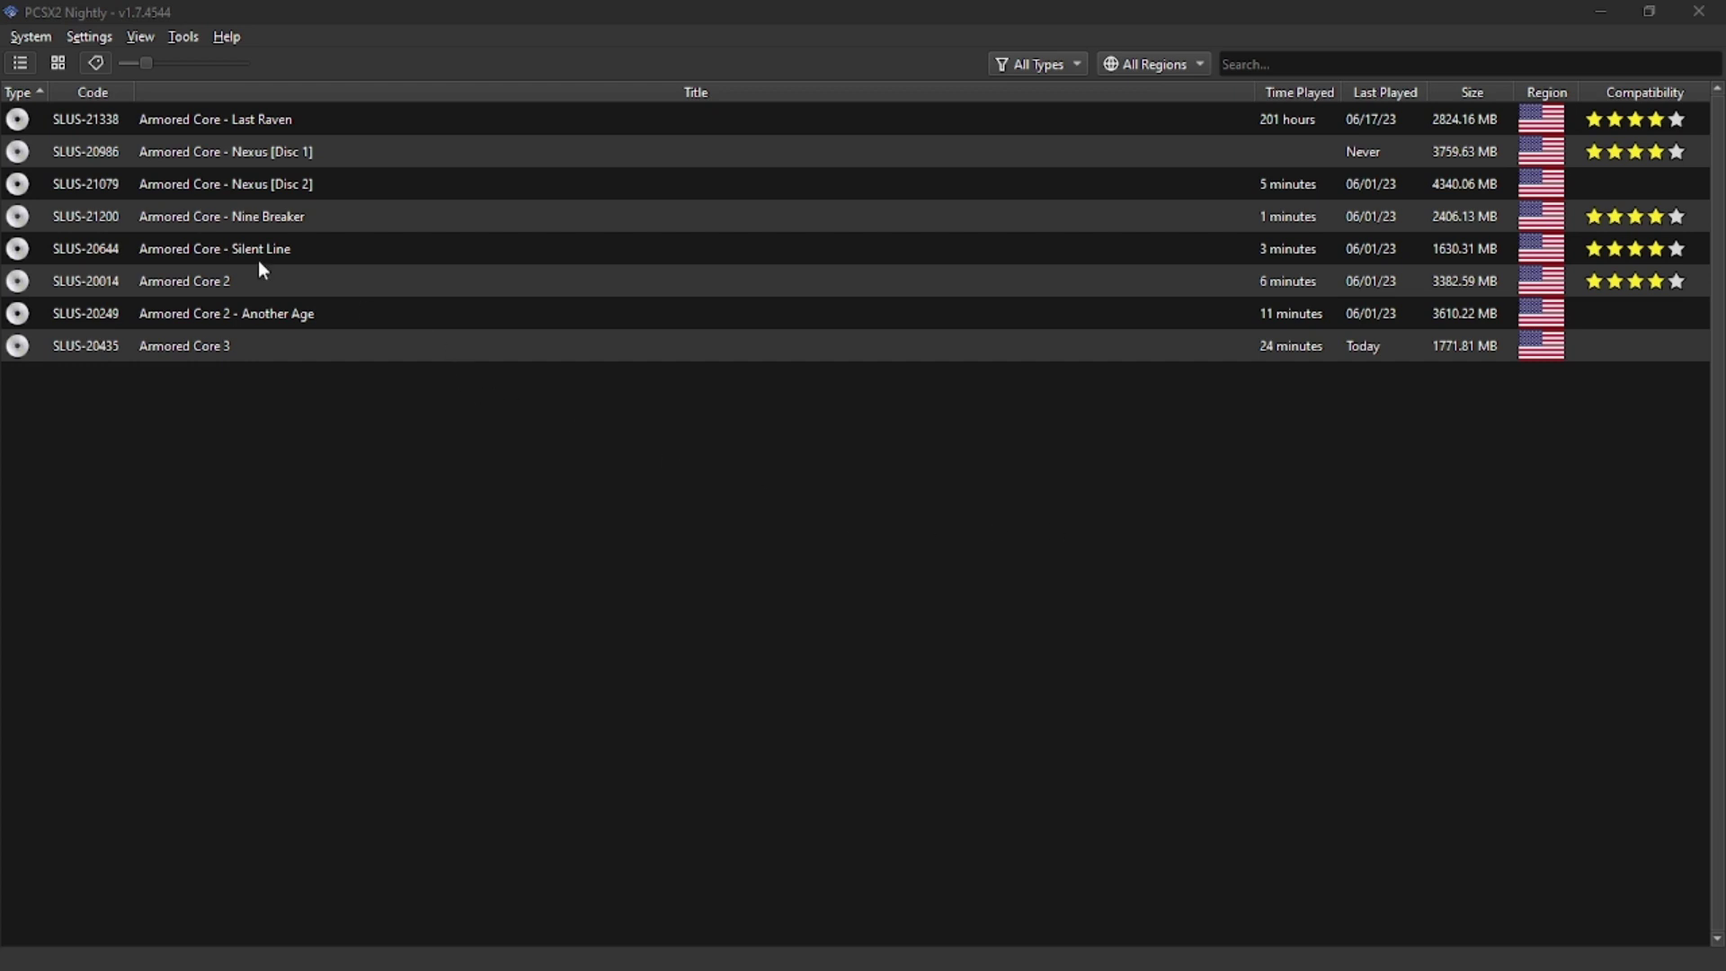
# Step: Back in PCSX2, reopen the memory card settings, eject the card from Port 1, and select sepulchre_memory.ps2
pyautogui.click(95, 39)
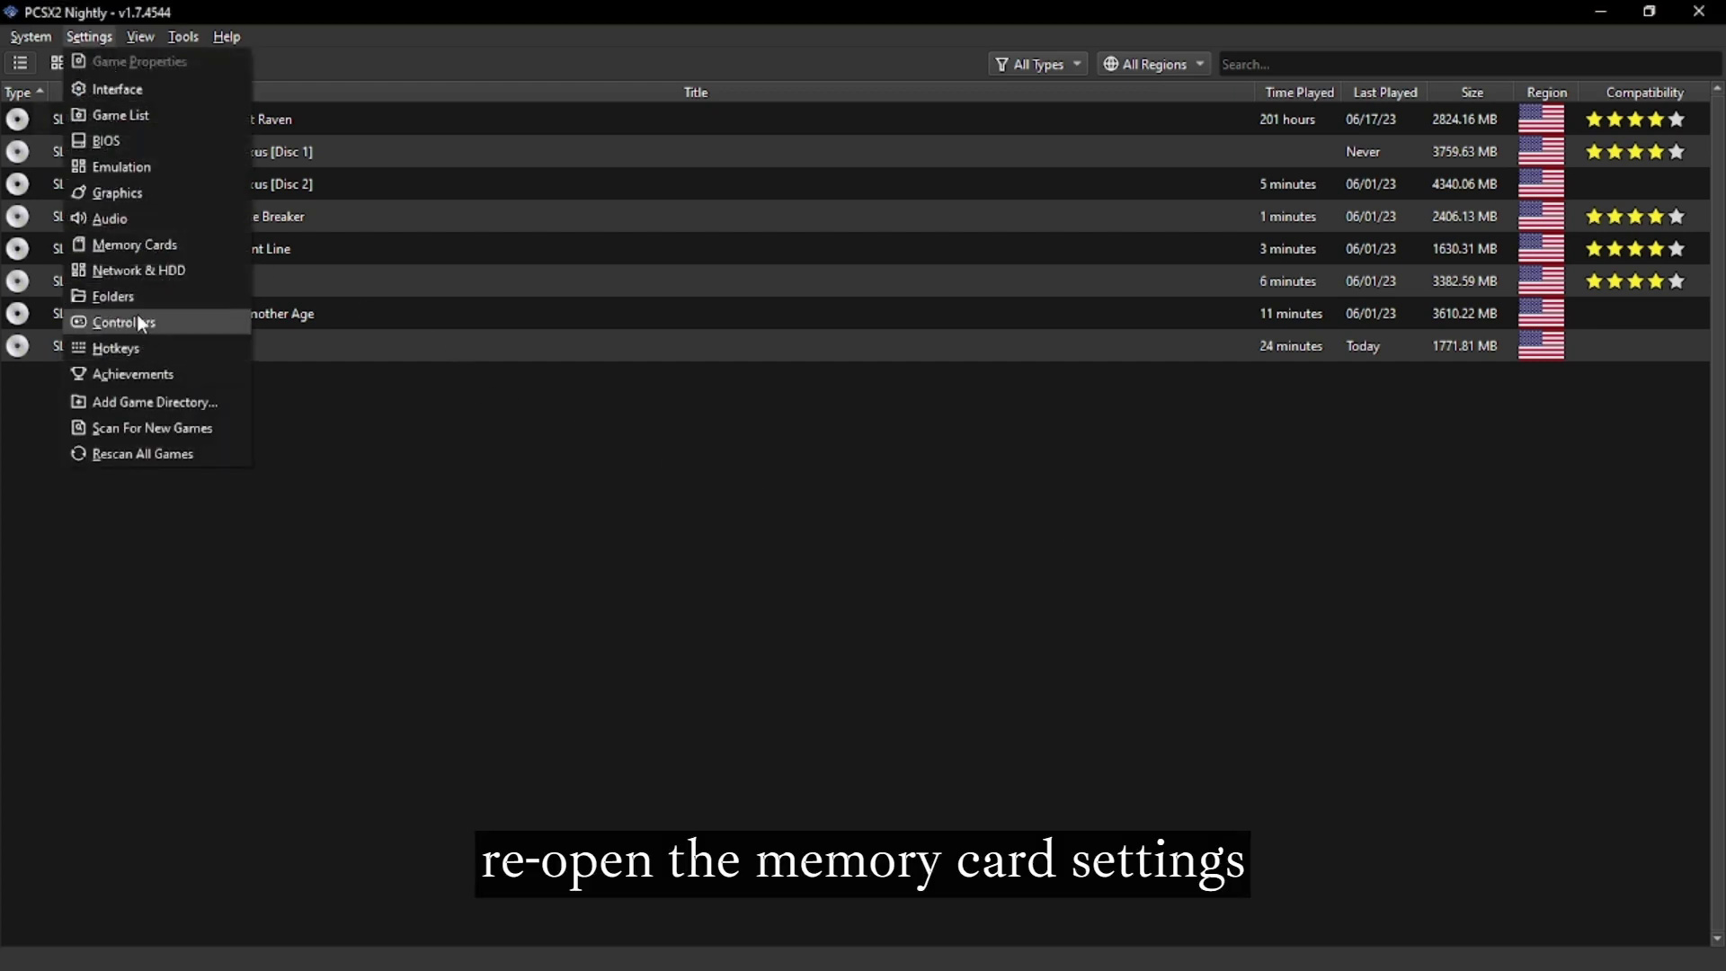
pyautogui.click(128, 247)
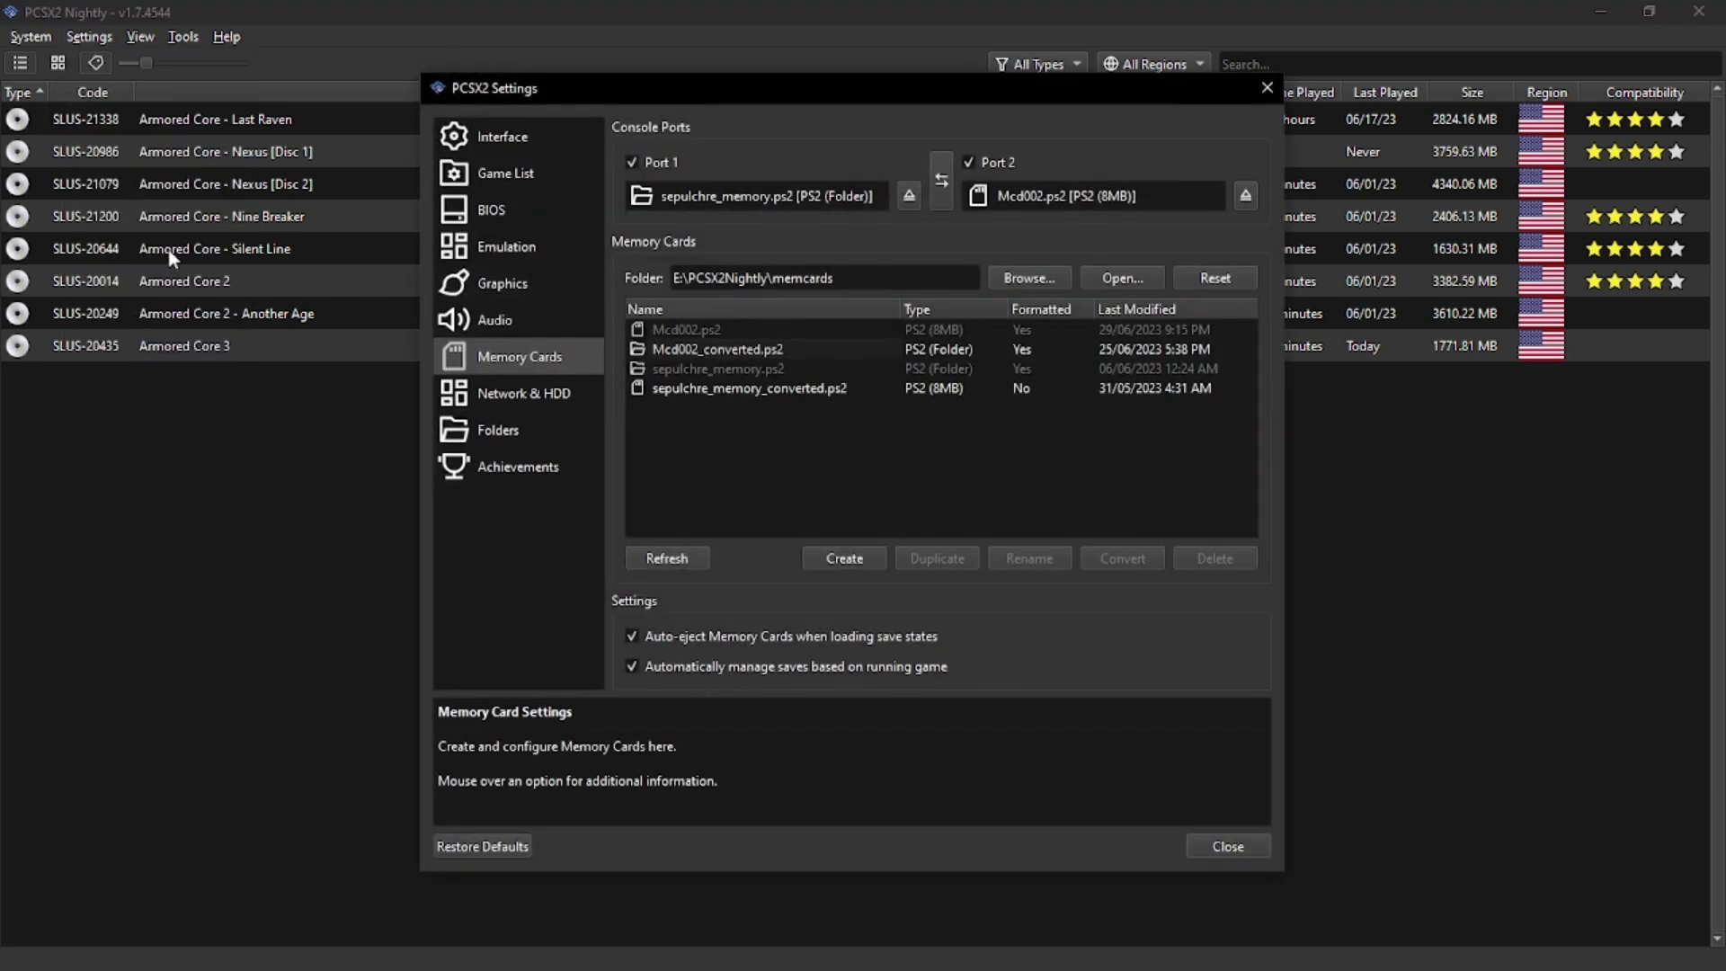
pyautogui.click(905, 201)
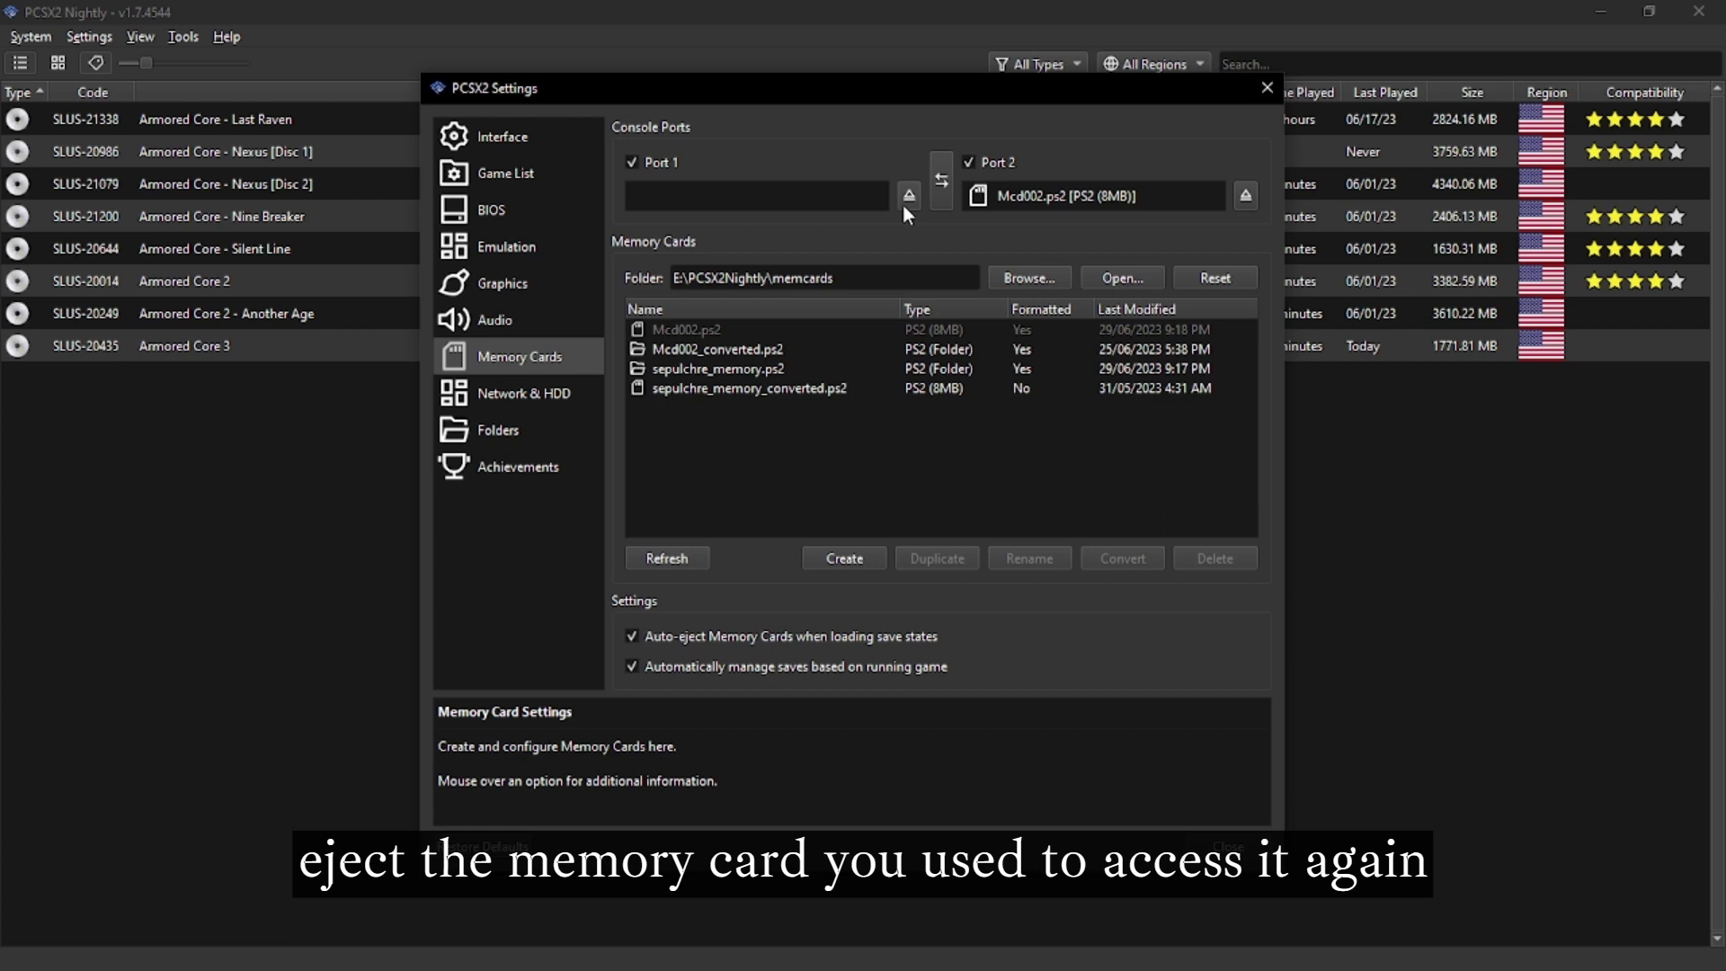
pyautogui.click(844, 364)
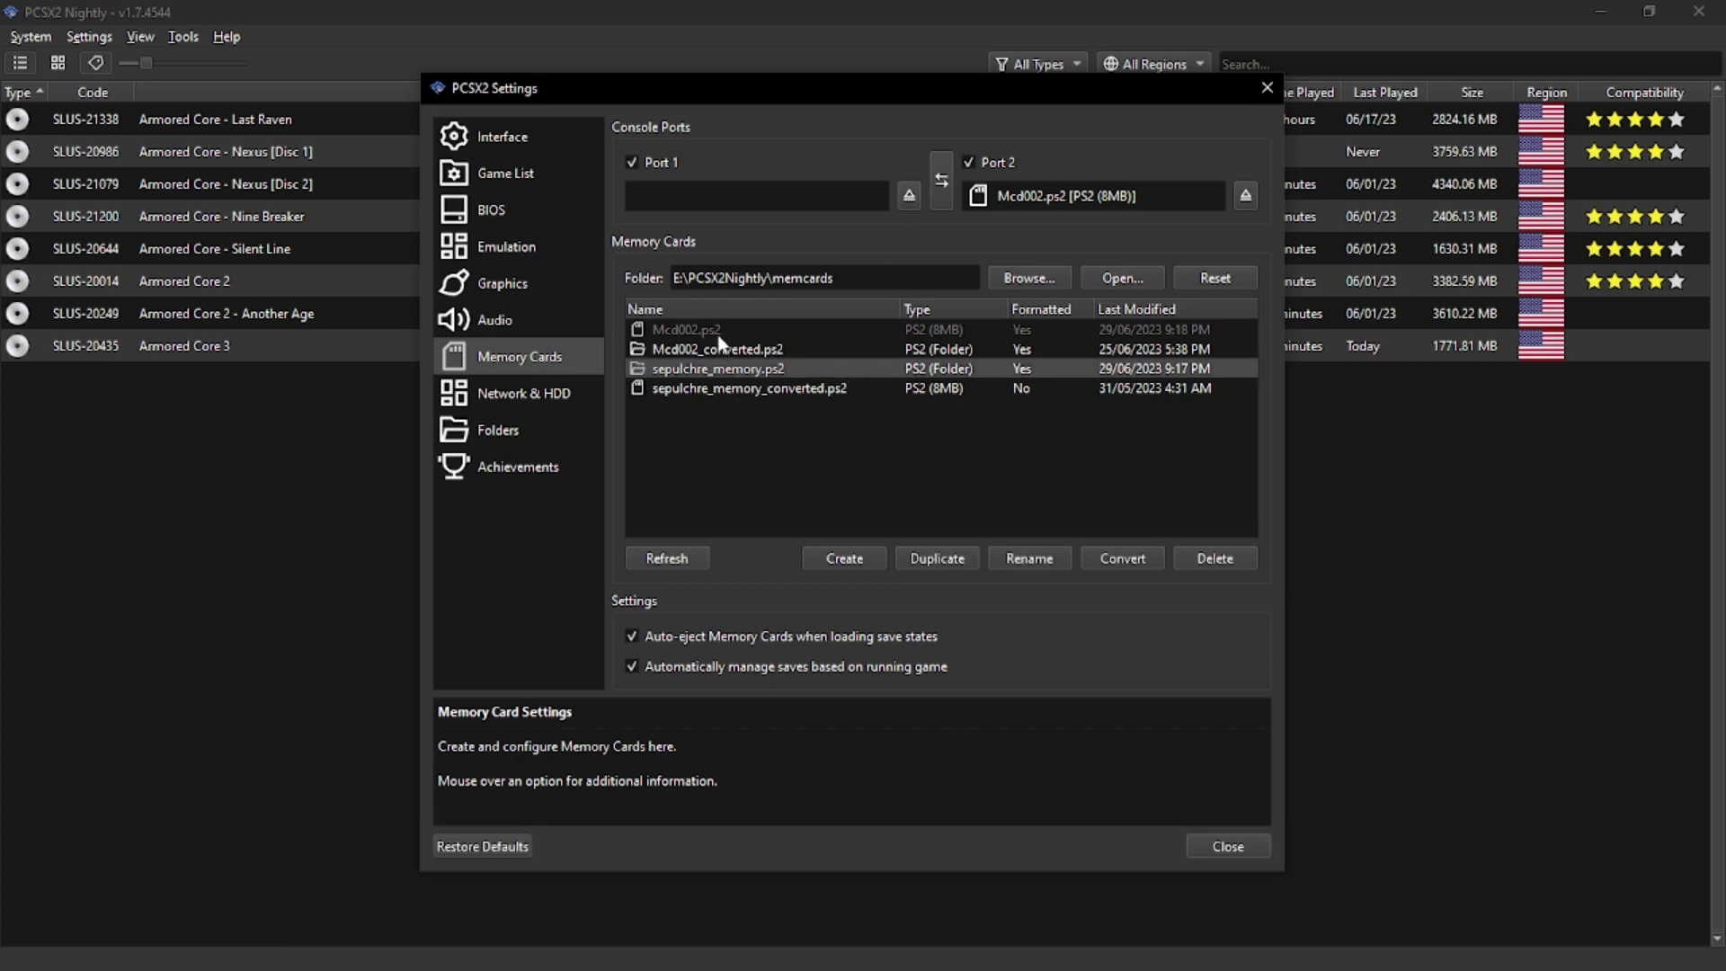
# Step: Open the memcards folder, go into sepulchre_memory.ps2 and its BASLUS-20435E00 folder, and select the BASLUS-20435E00 file
pyautogui.click(1115, 279)
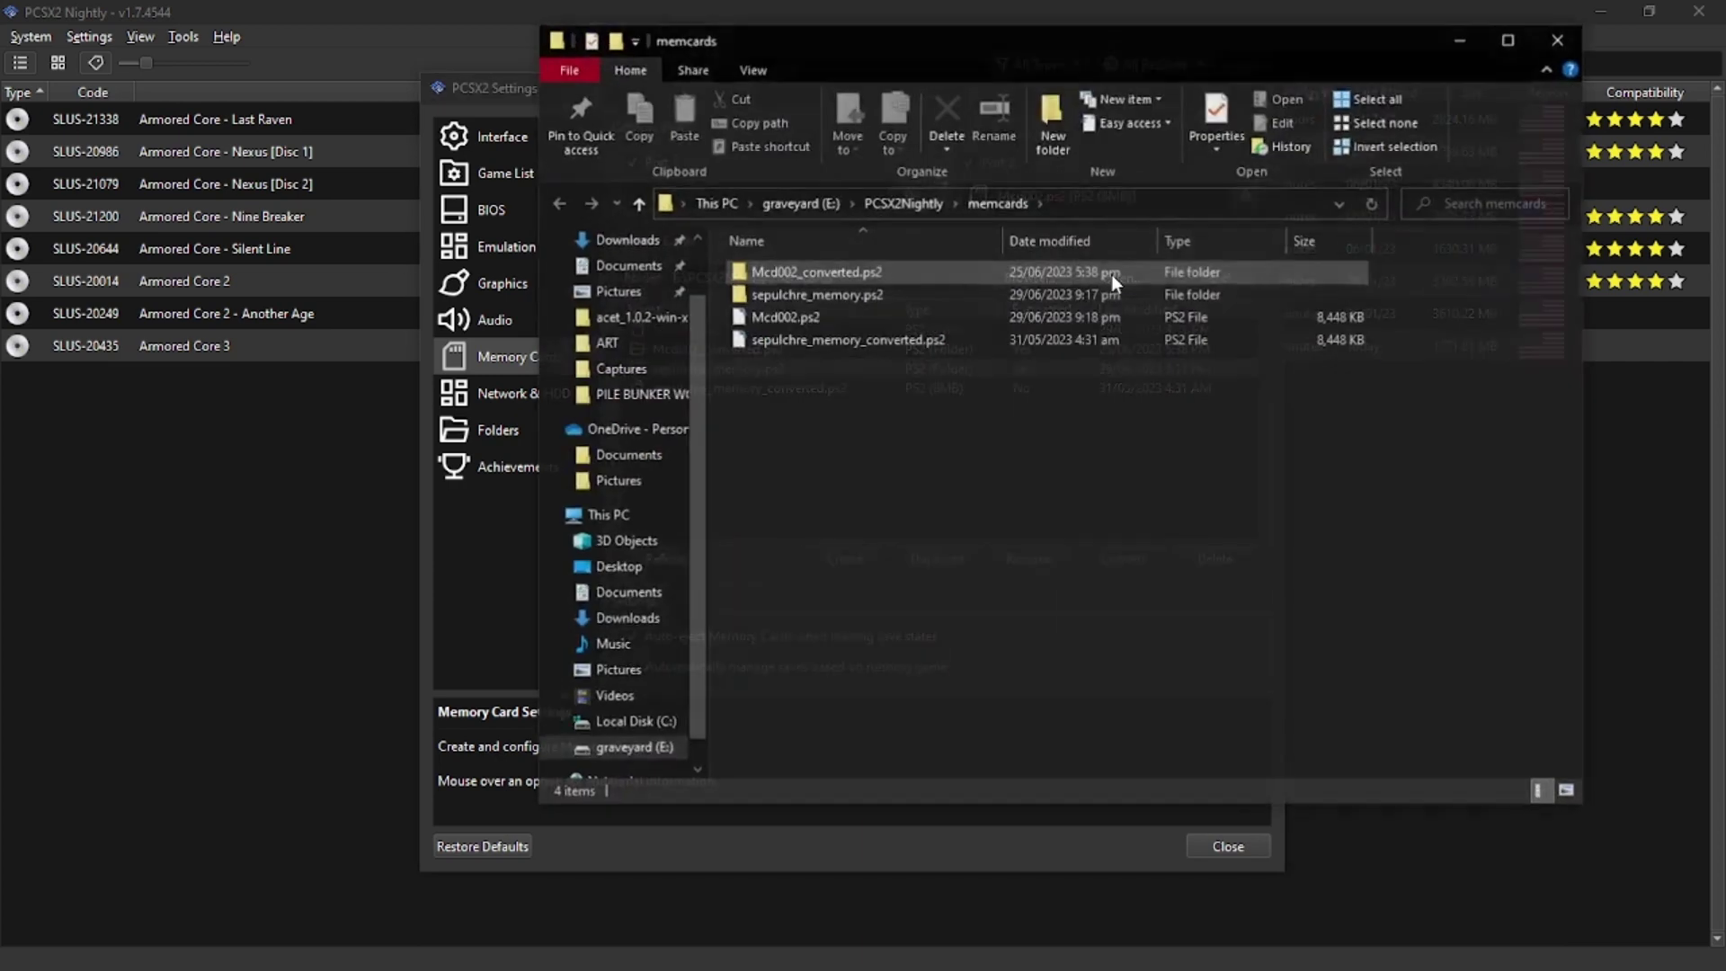
pyautogui.doubleClick(819, 302)
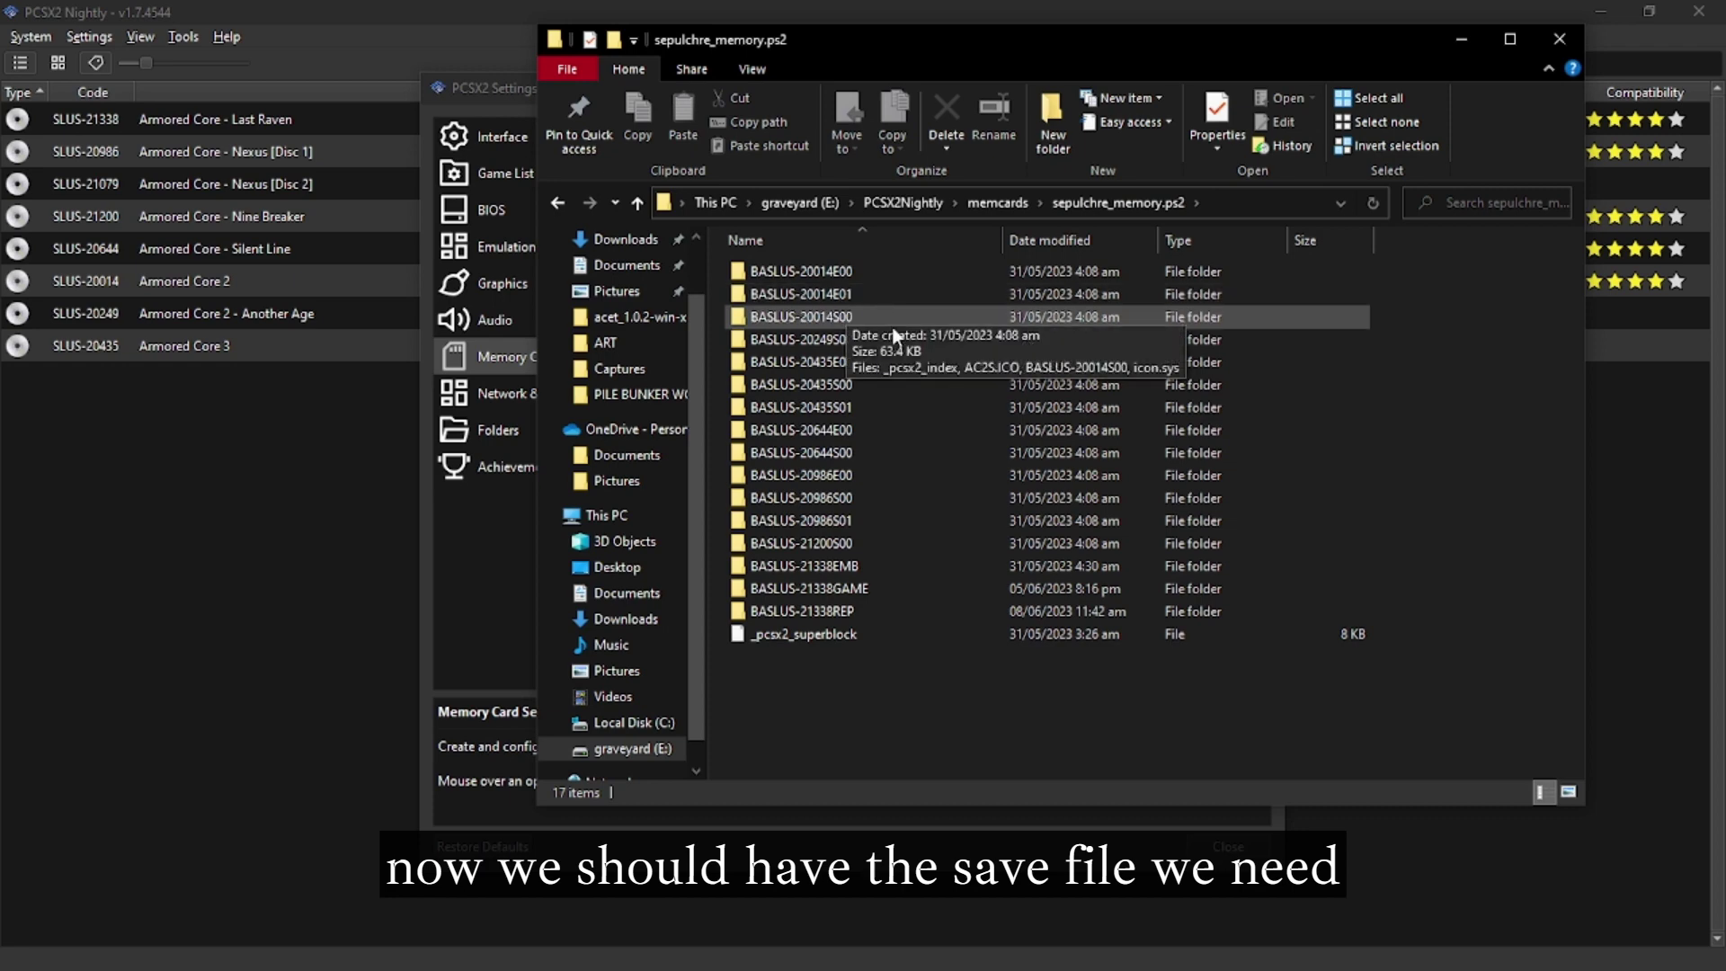
pyautogui.click(830, 371)
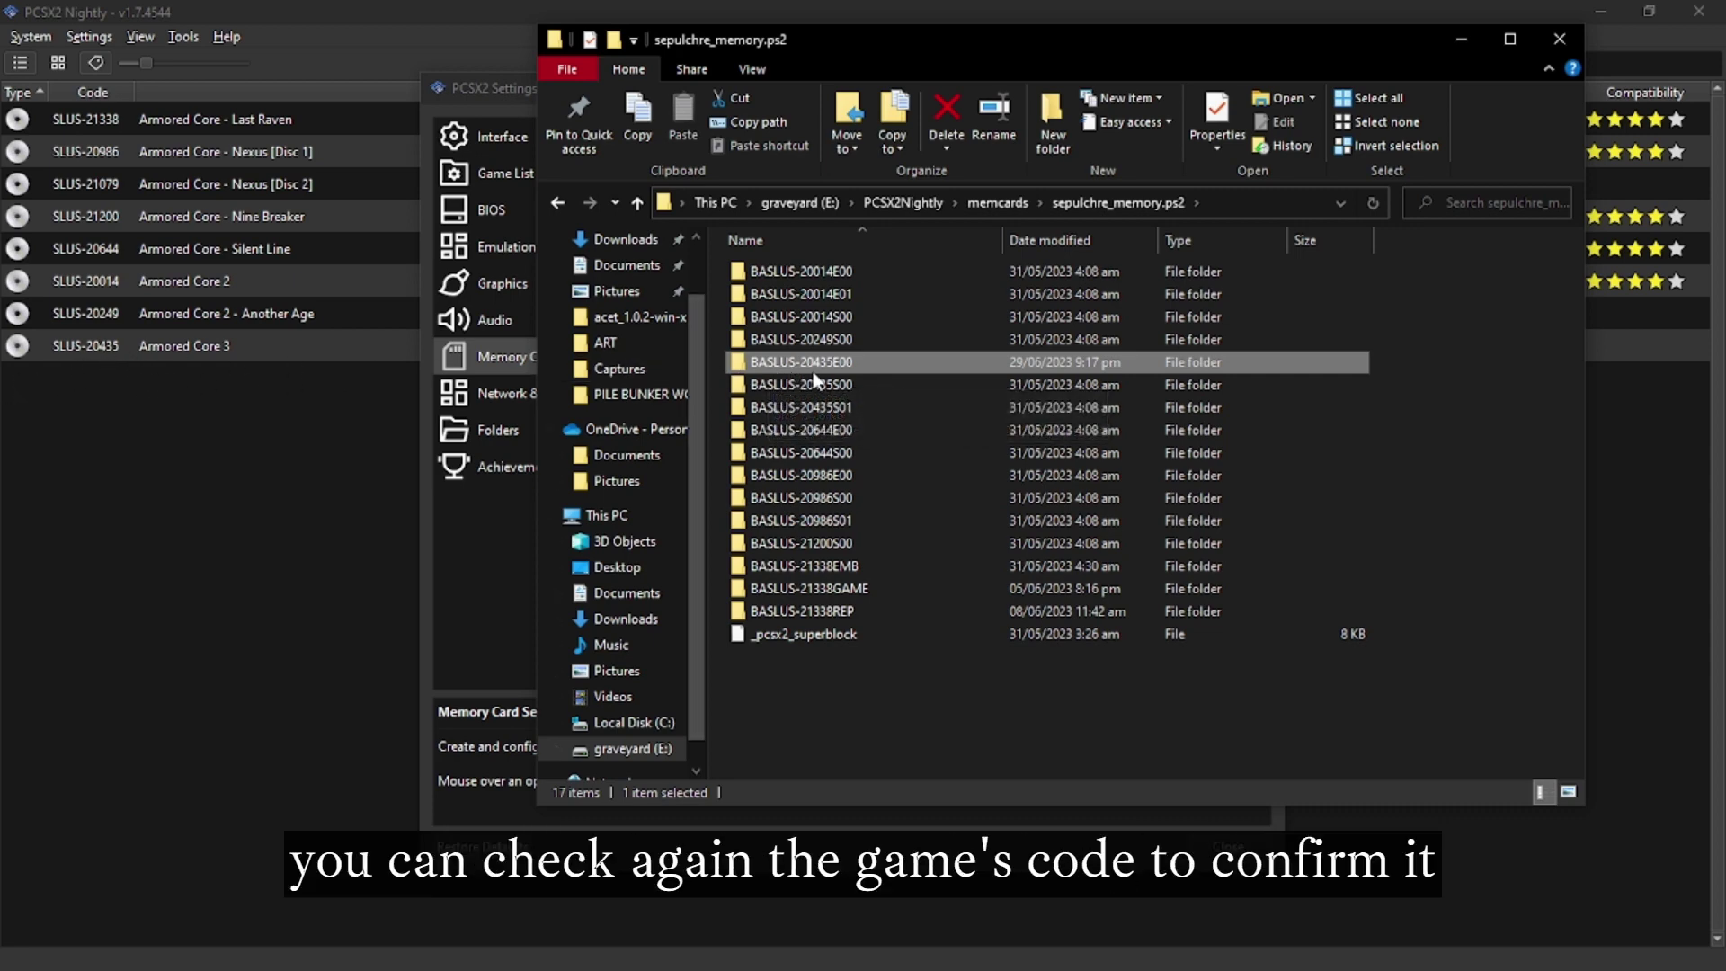
pyautogui.moveTo(814, 378)
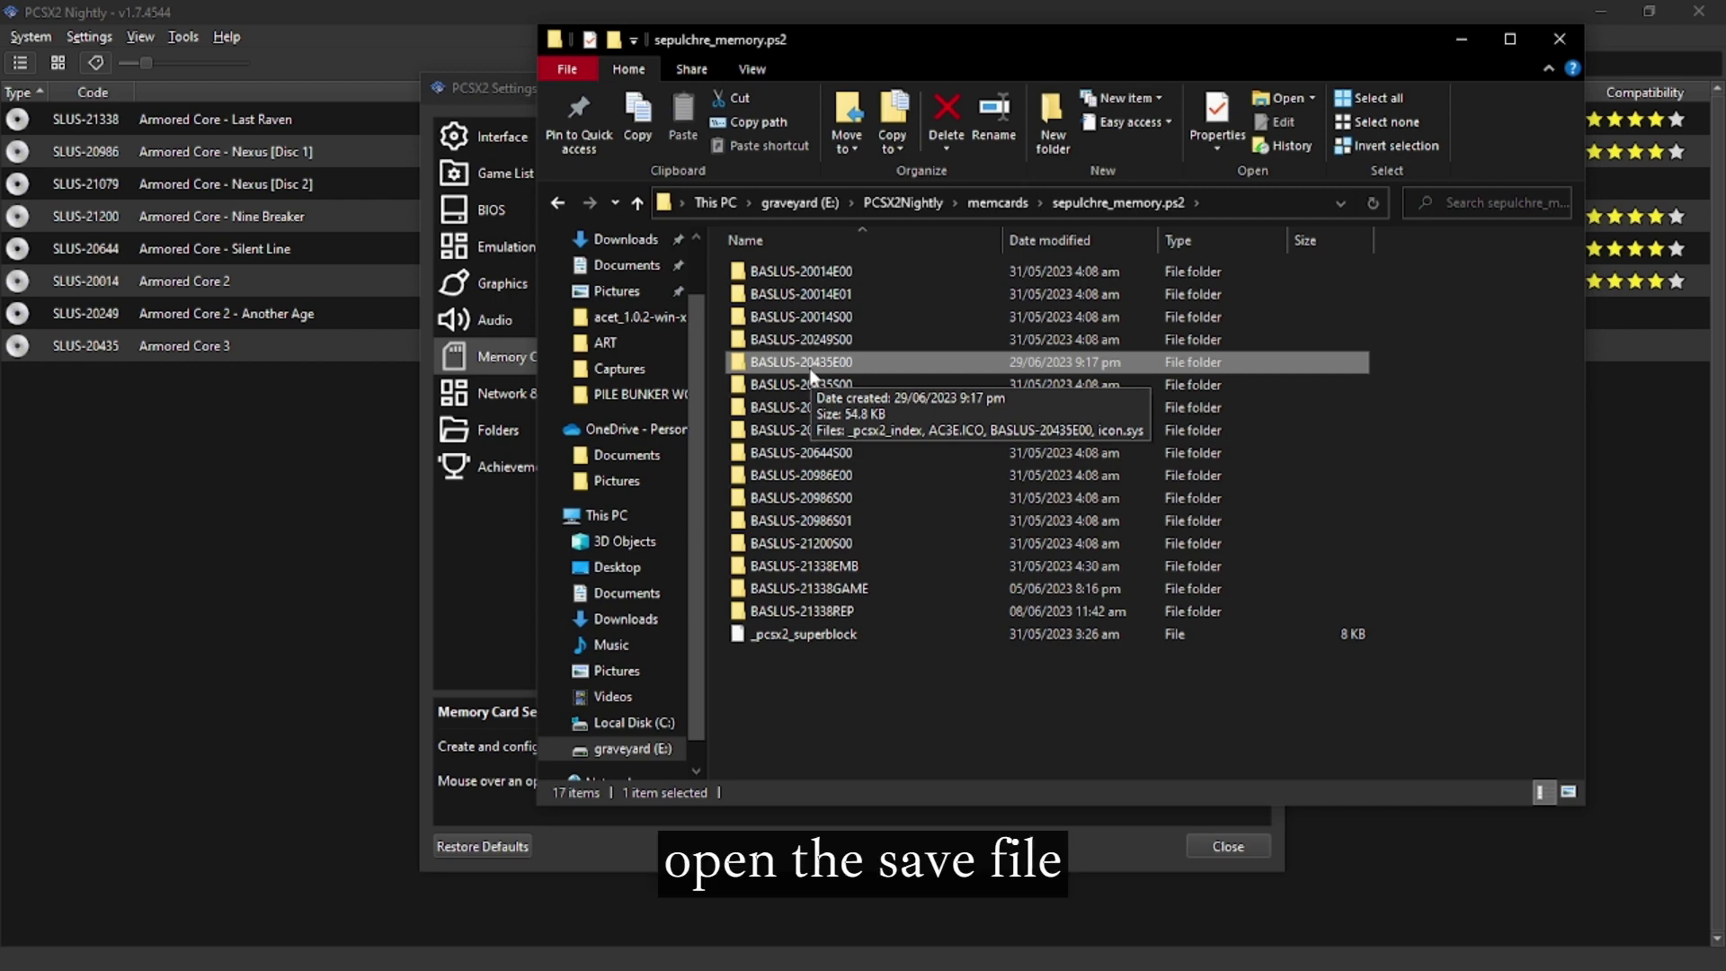
pyautogui.doubleClick(808, 364)
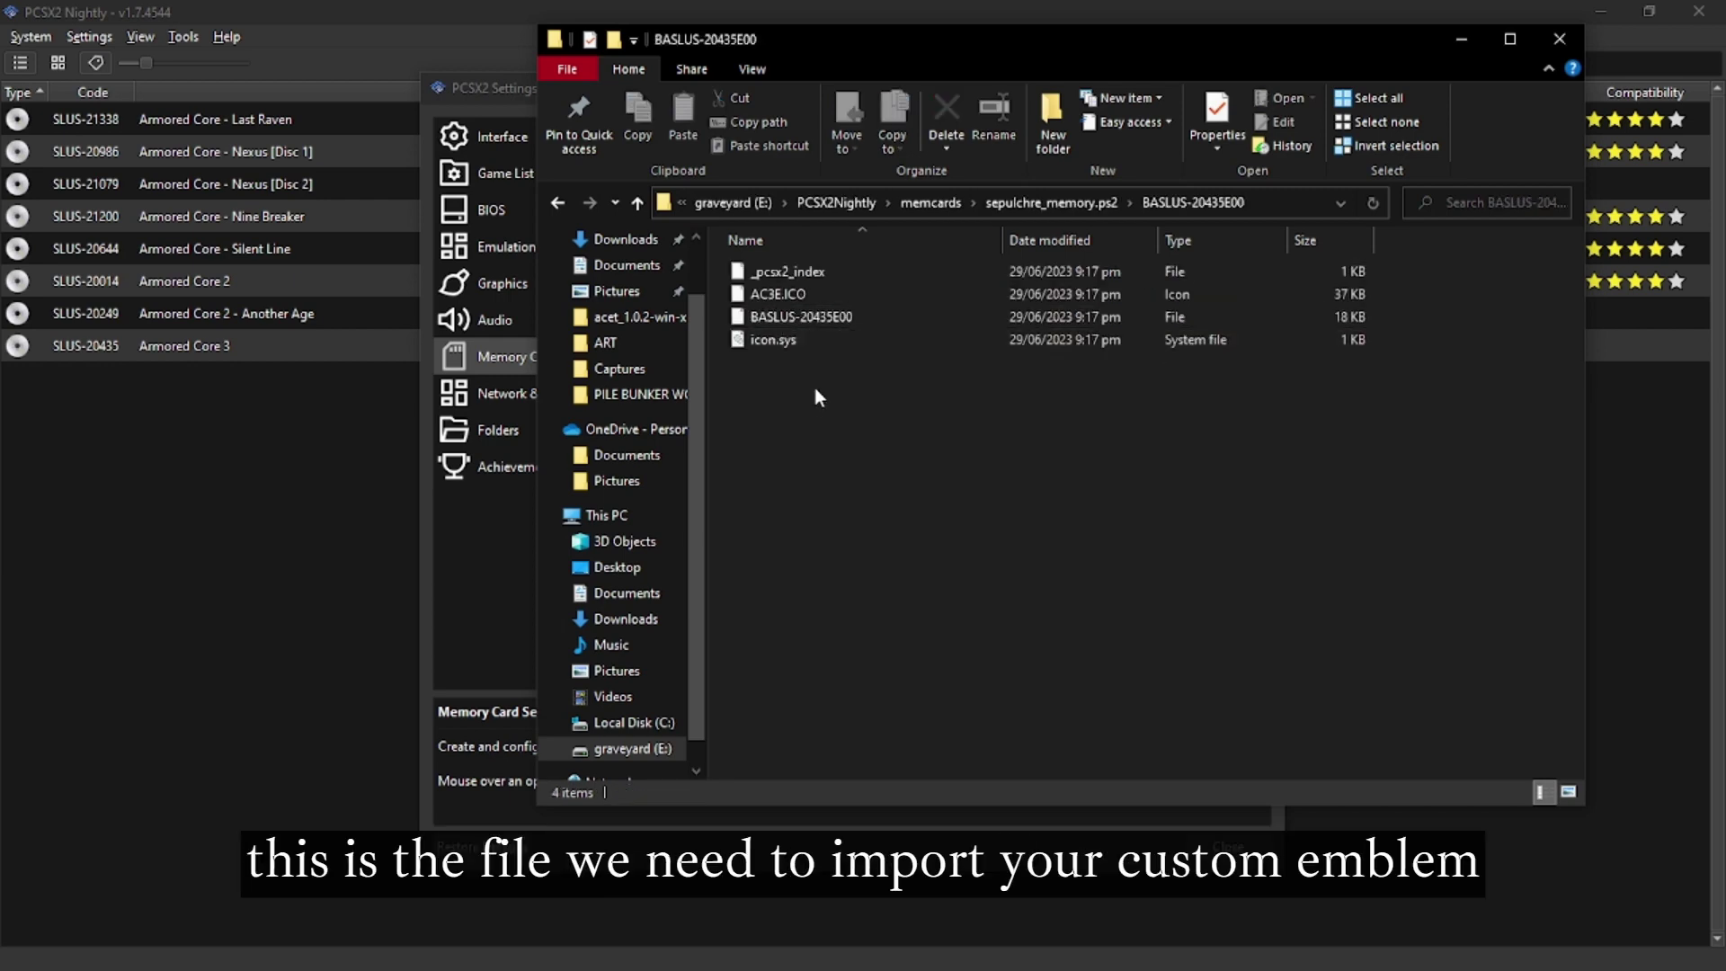
pyautogui.click(800, 320)
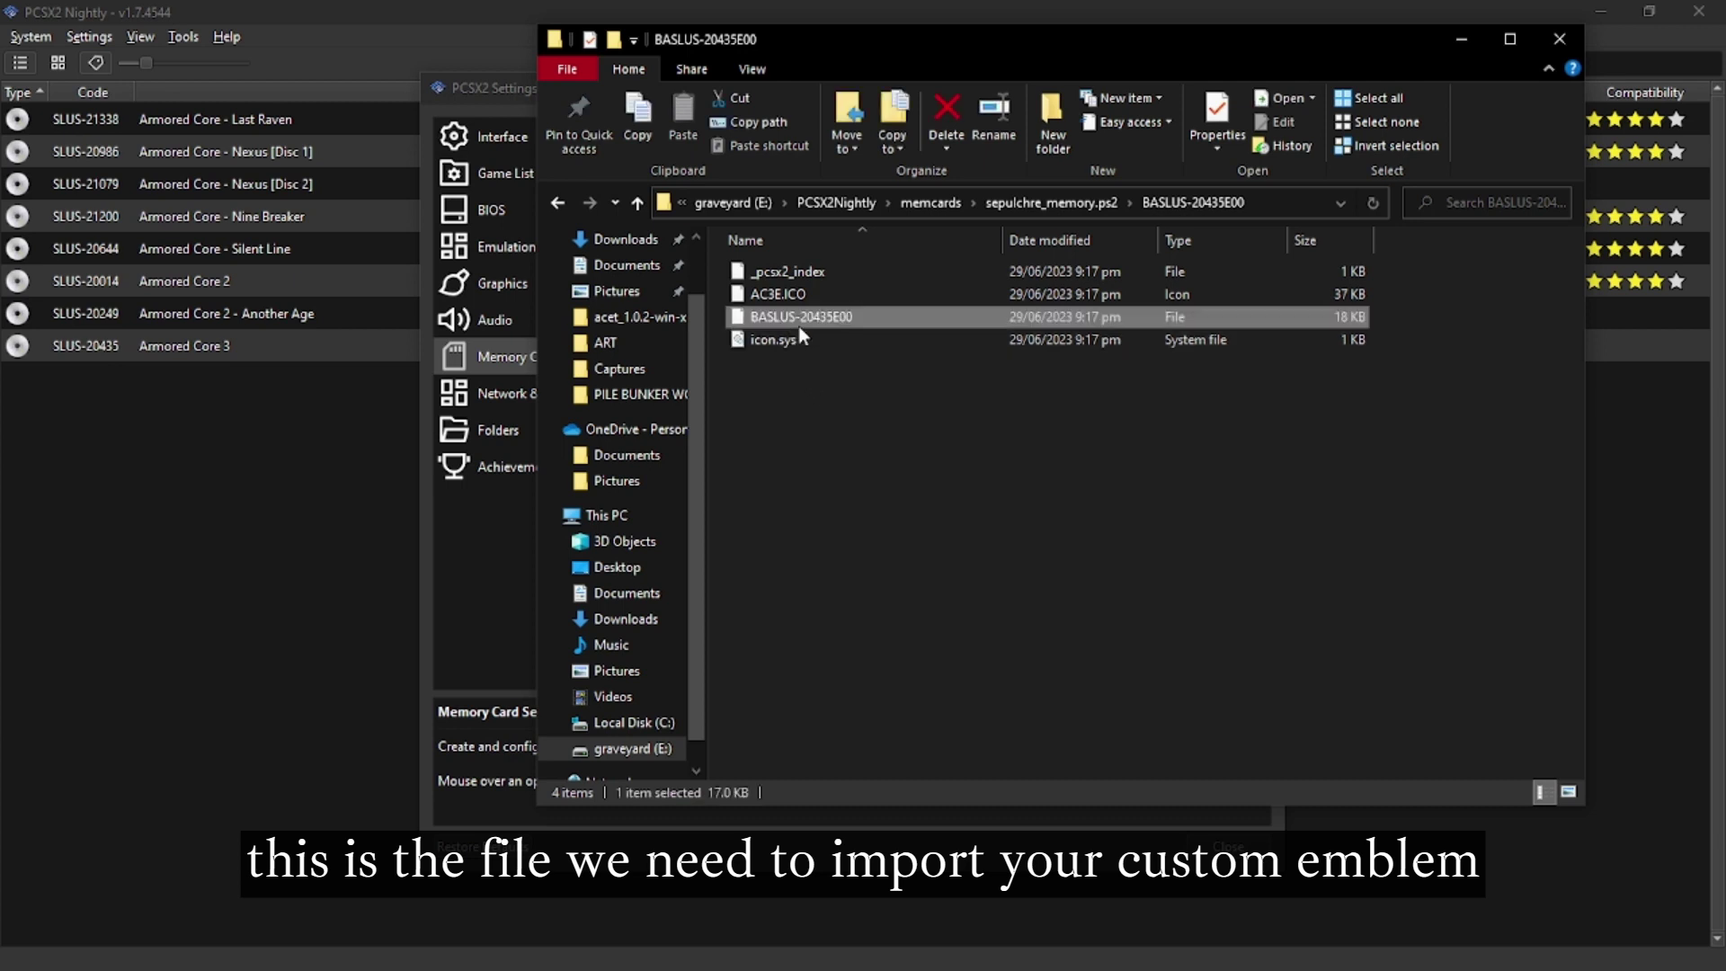
# Step: Minimize PCSX2, place the save and acet folder windows beside each other, and copy the BASLUS-20435E00 file into acet
pyautogui.click(1602, 9)
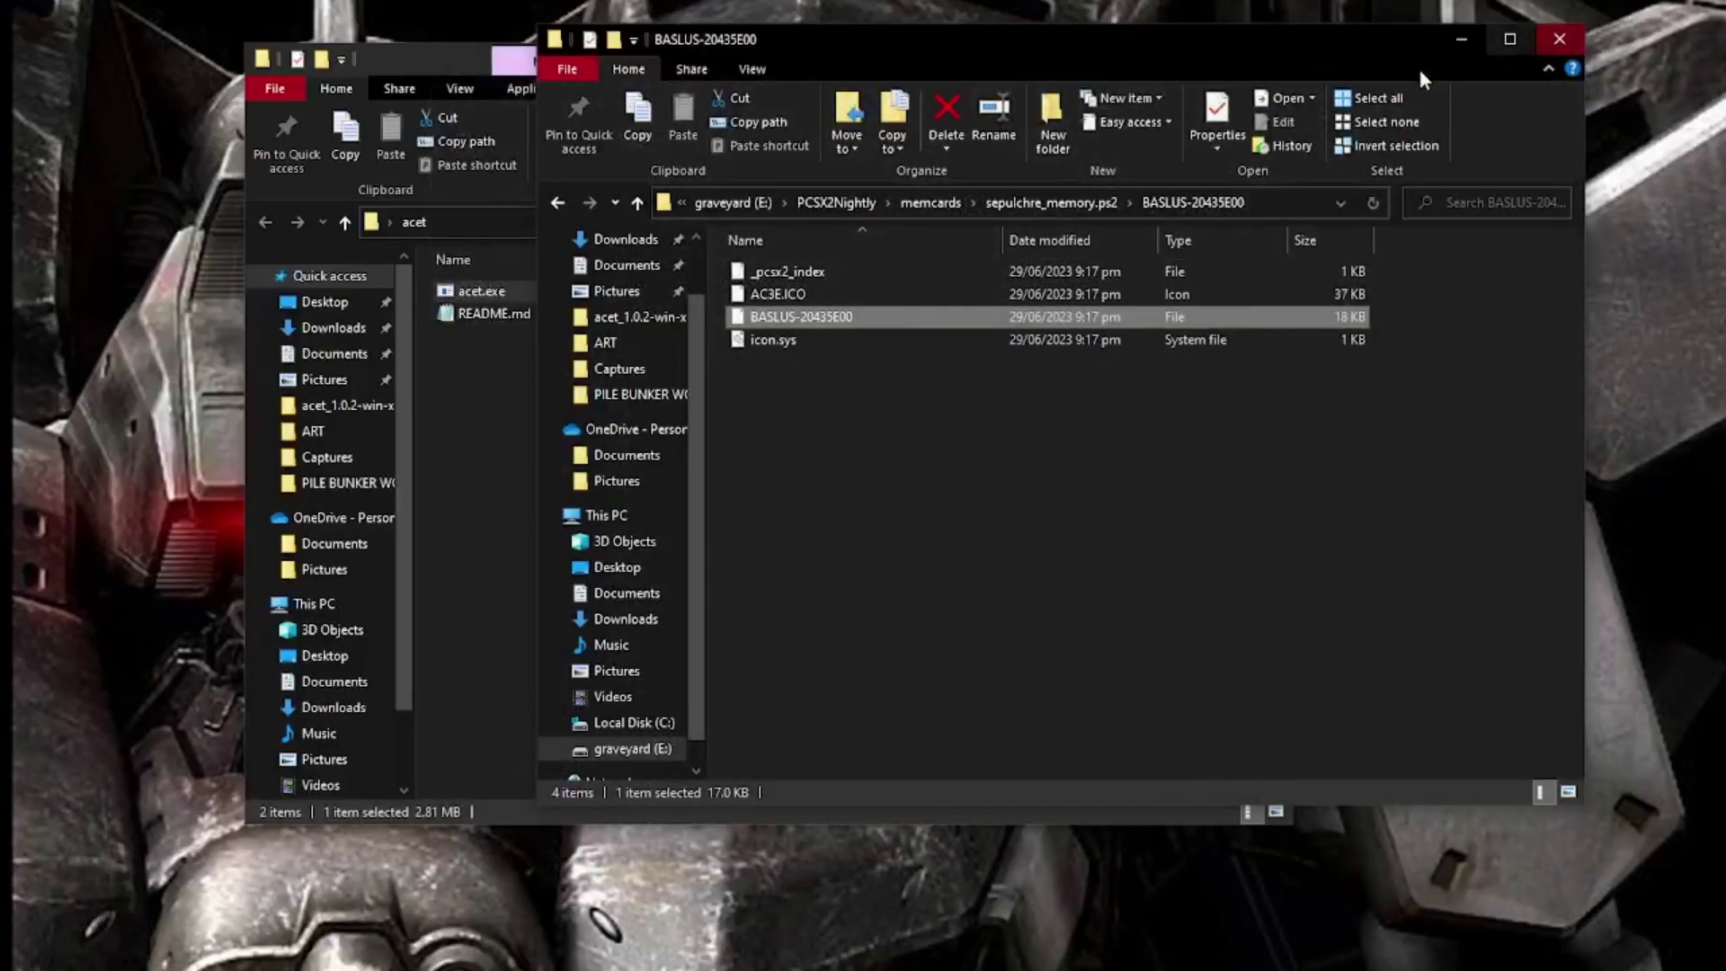
pyautogui.moveTo(1276, 41); pyautogui.dragTo(1473, 47)
pyautogui.click(720, 56)
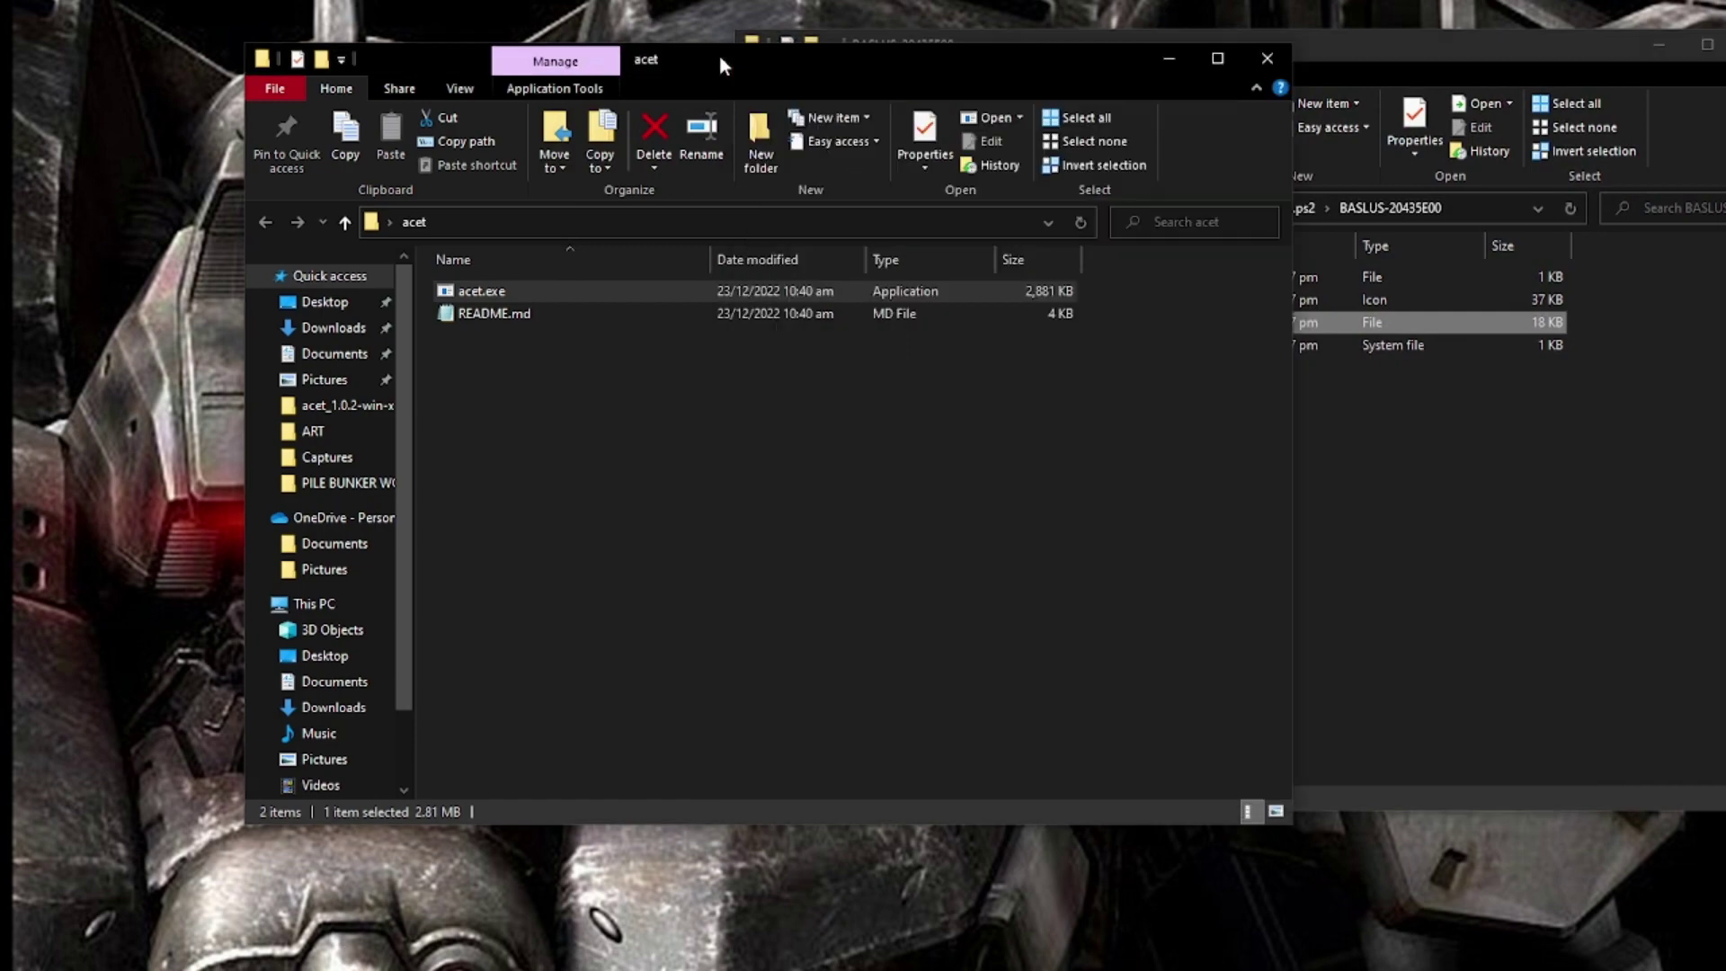
pyautogui.moveTo(1075, 56); pyautogui.dragTo(922, 192)
pyautogui.click(1261, 42)
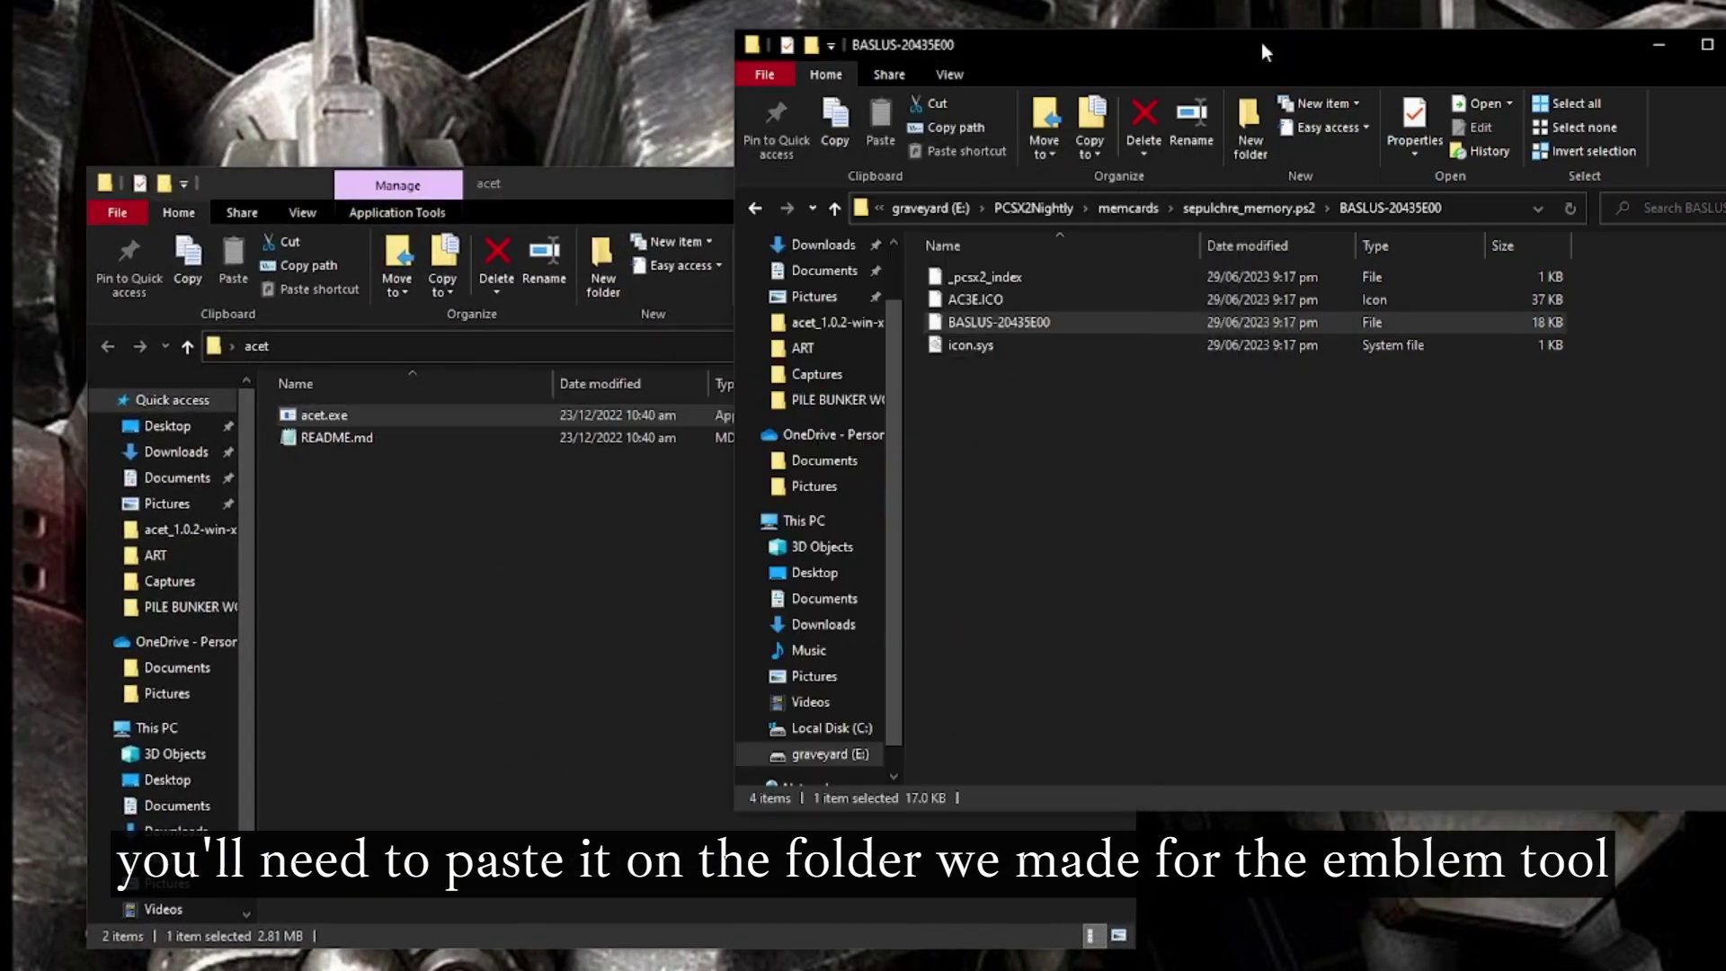
pyautogui.rightClick(1014, 322)
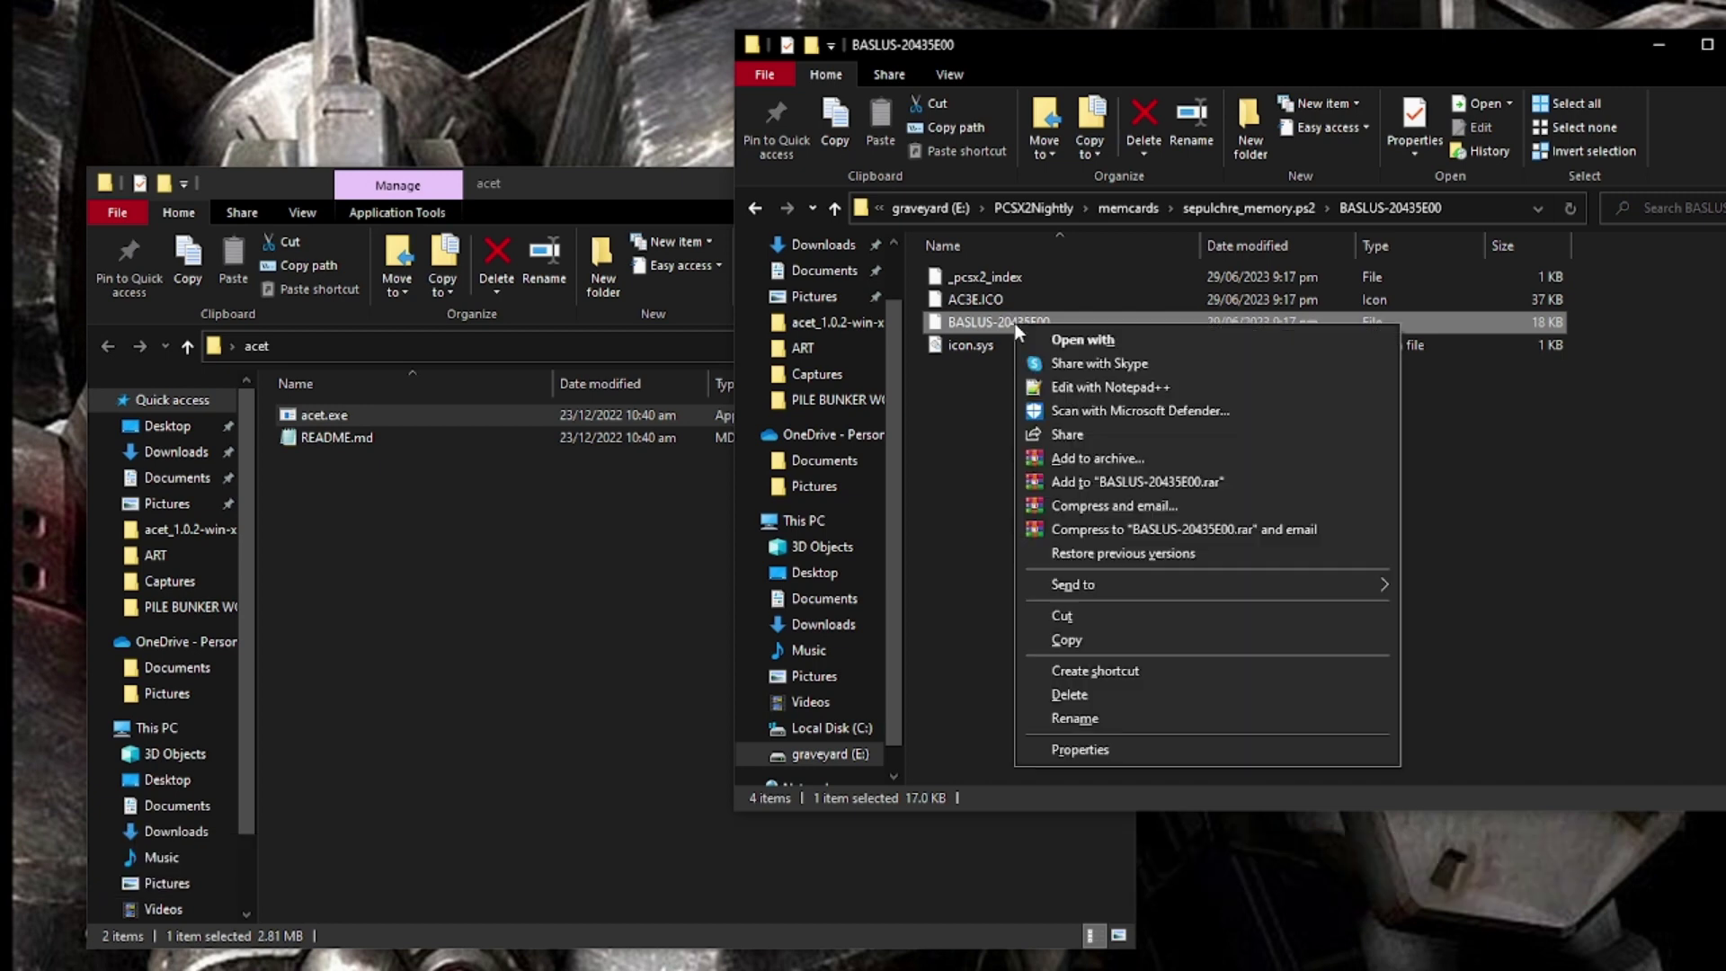
pyautogui.moveTo(1008, 322); pyautogui.dragTo(549, 484)
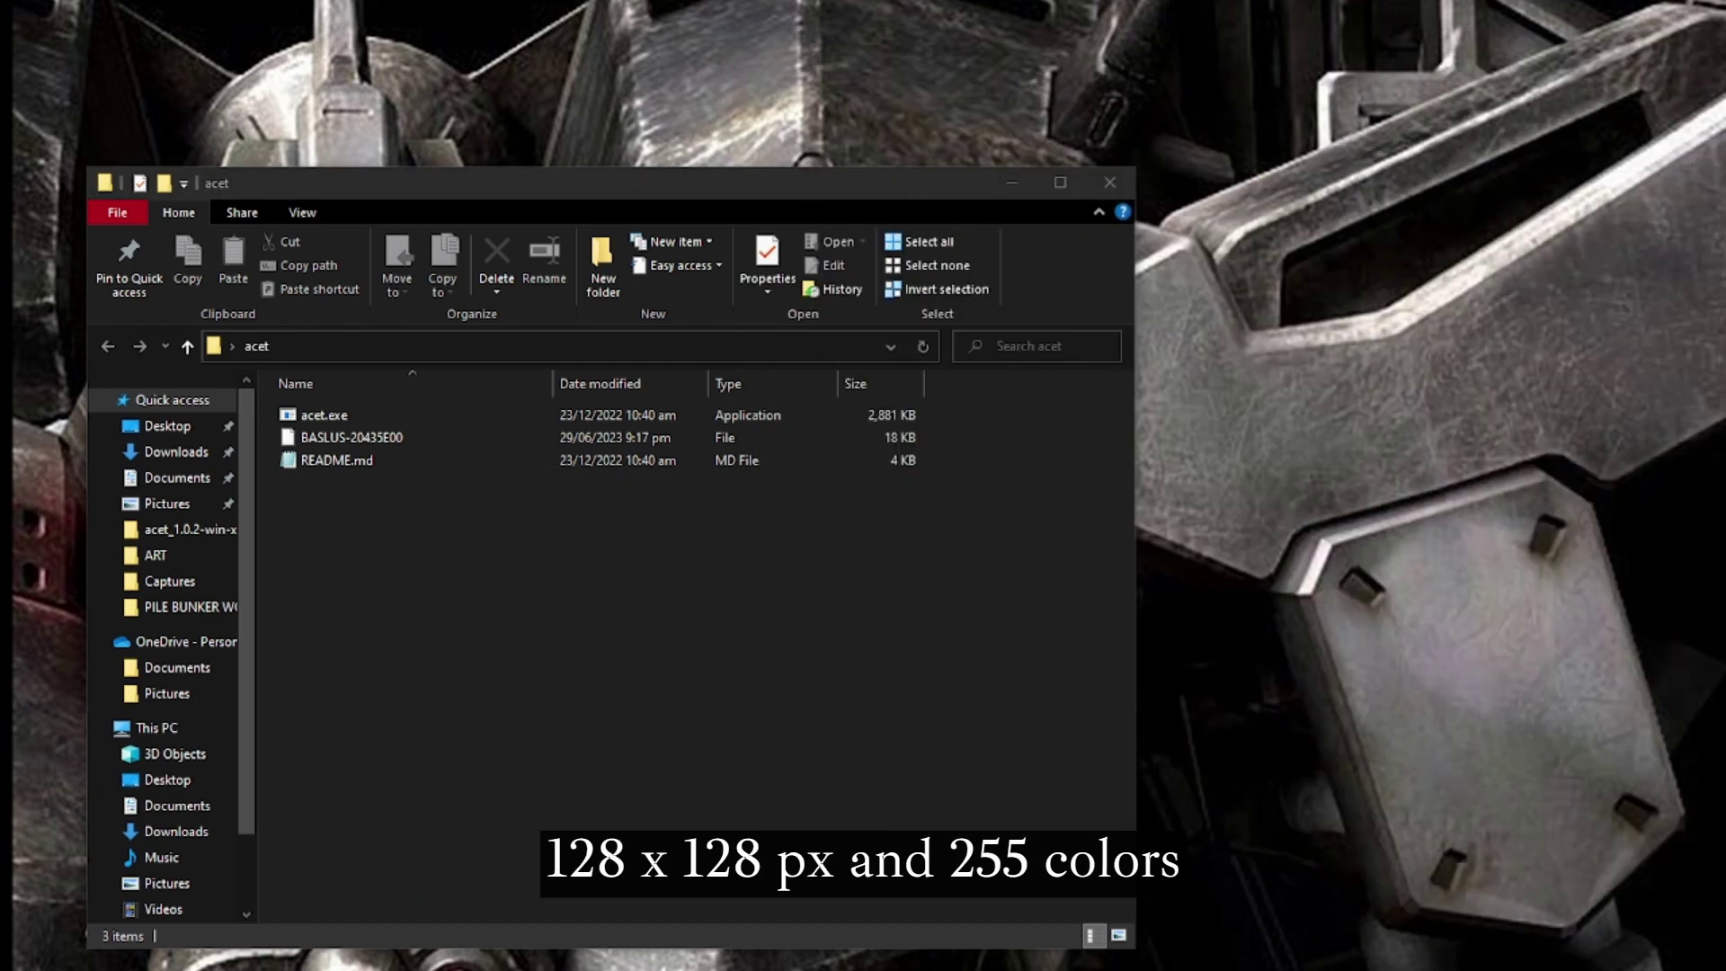
# Step: Add image.png to the acet folder, view the emblem picture enlarged, and close the image viewer
pyautogui.moveTo(1722, 540); pyautogui.dragTo(655, 614)
pyautogui.click(415, 613)
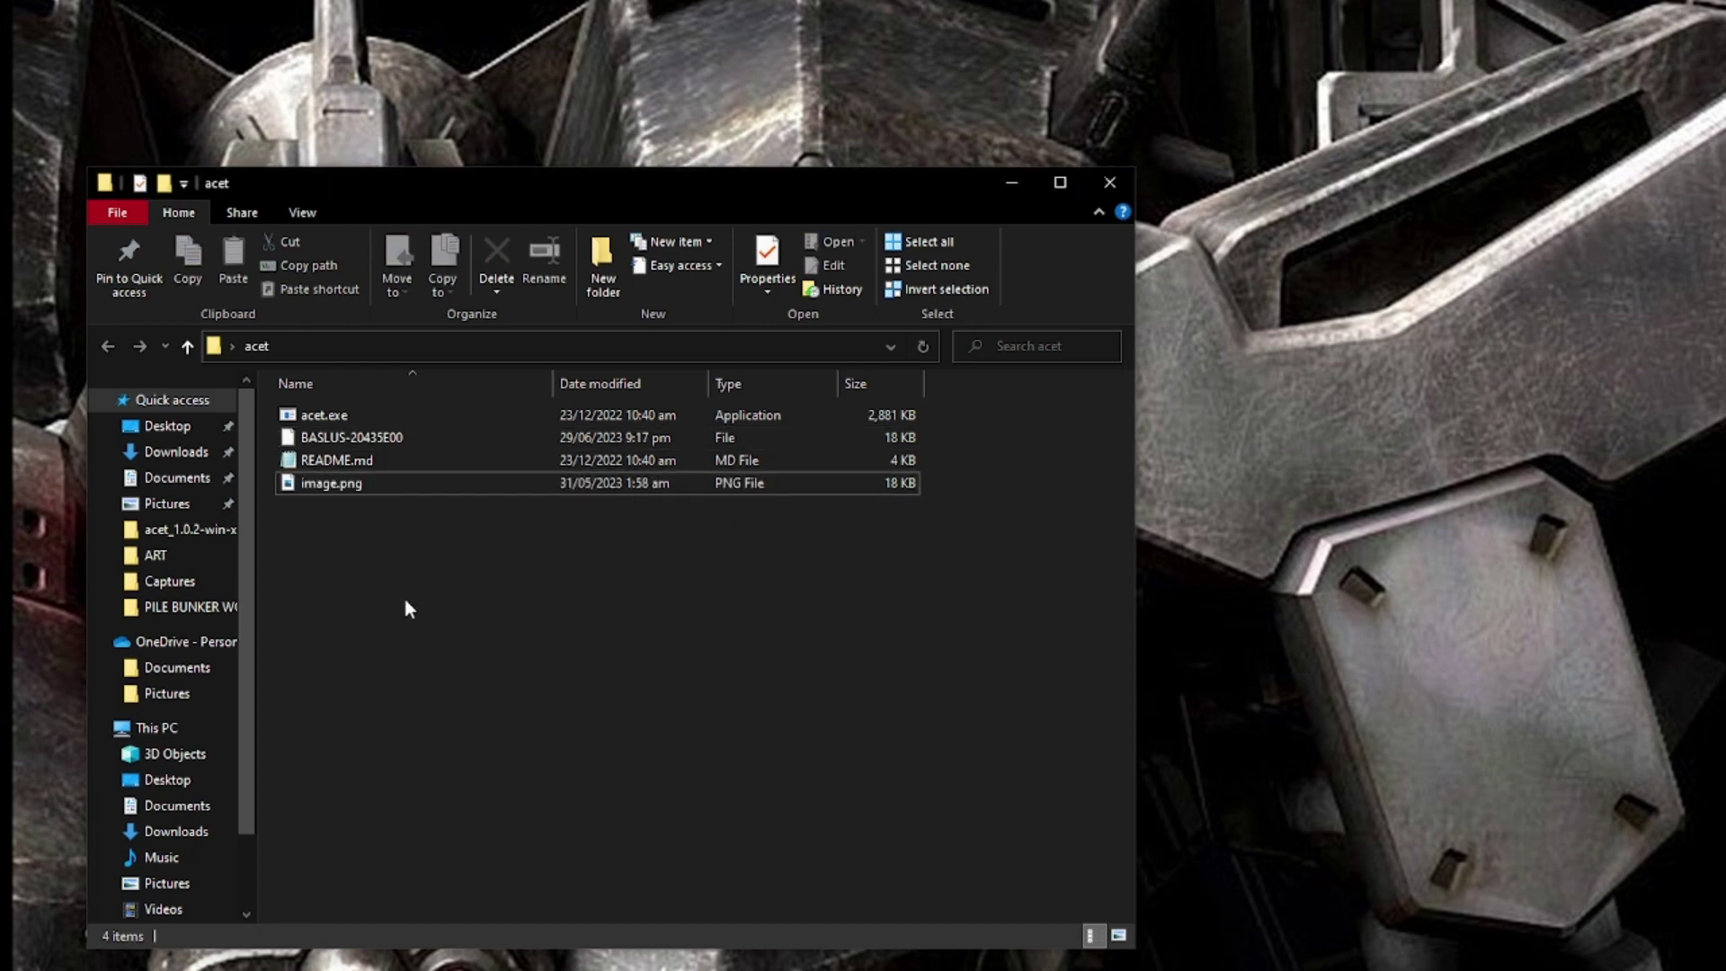
pyautogui.doubleClick(297, 485)
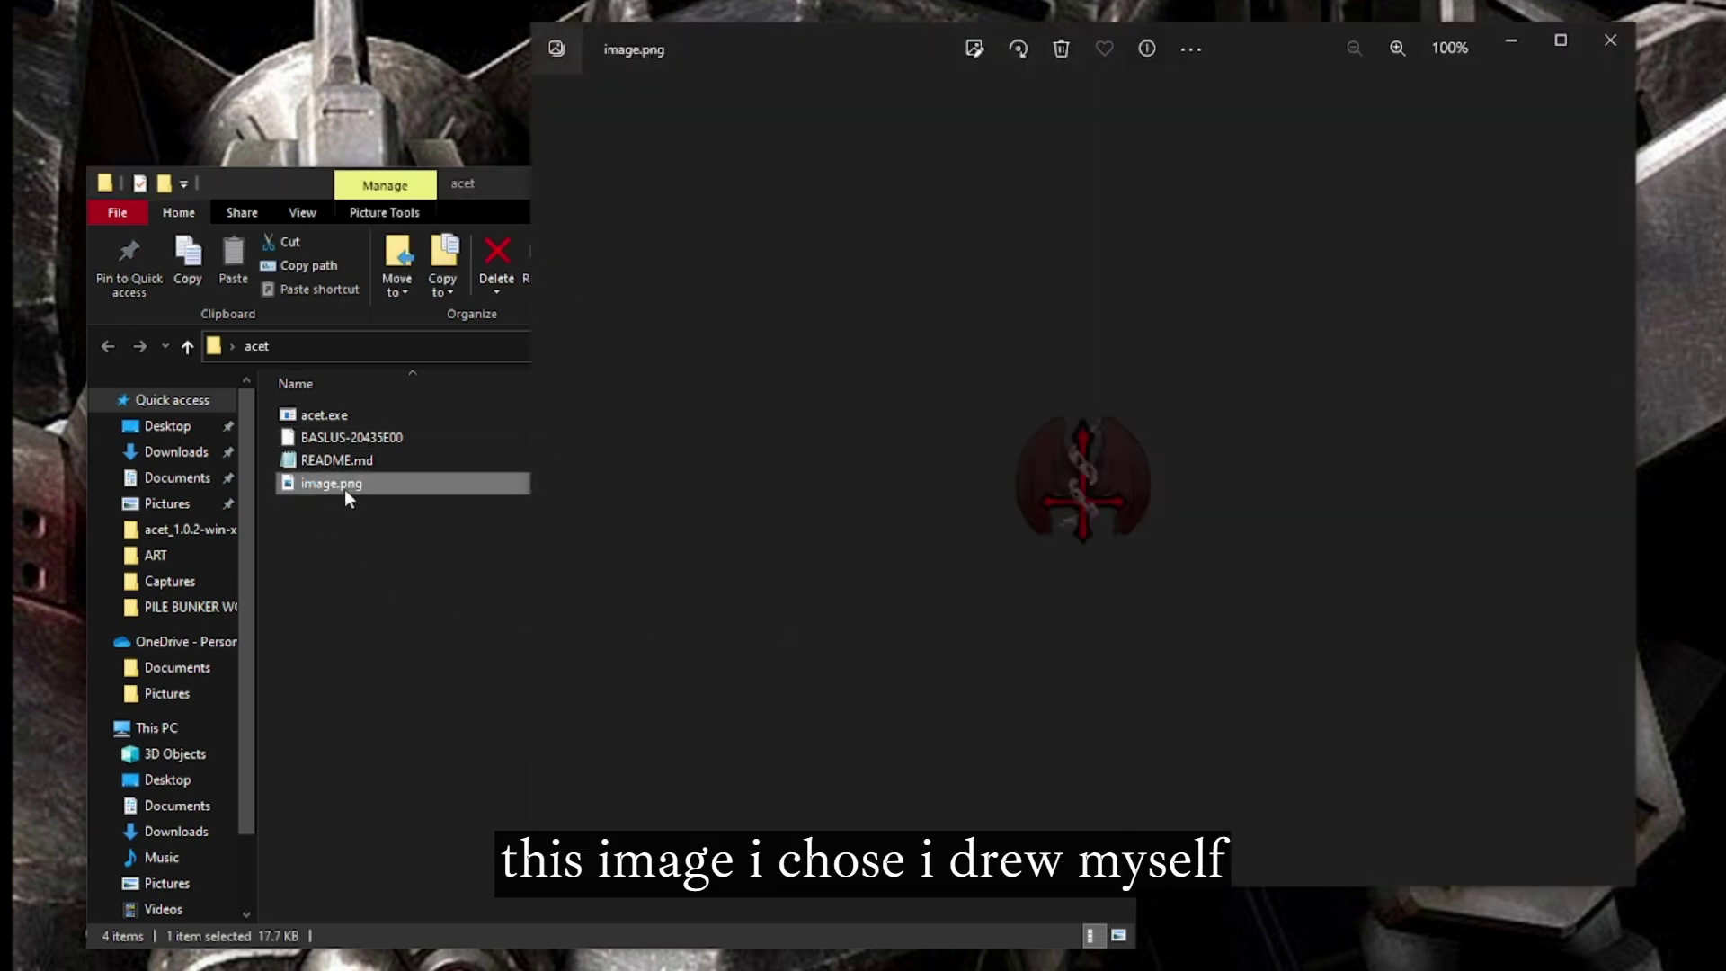
pyautogui.scroll(5, 1102, 467)
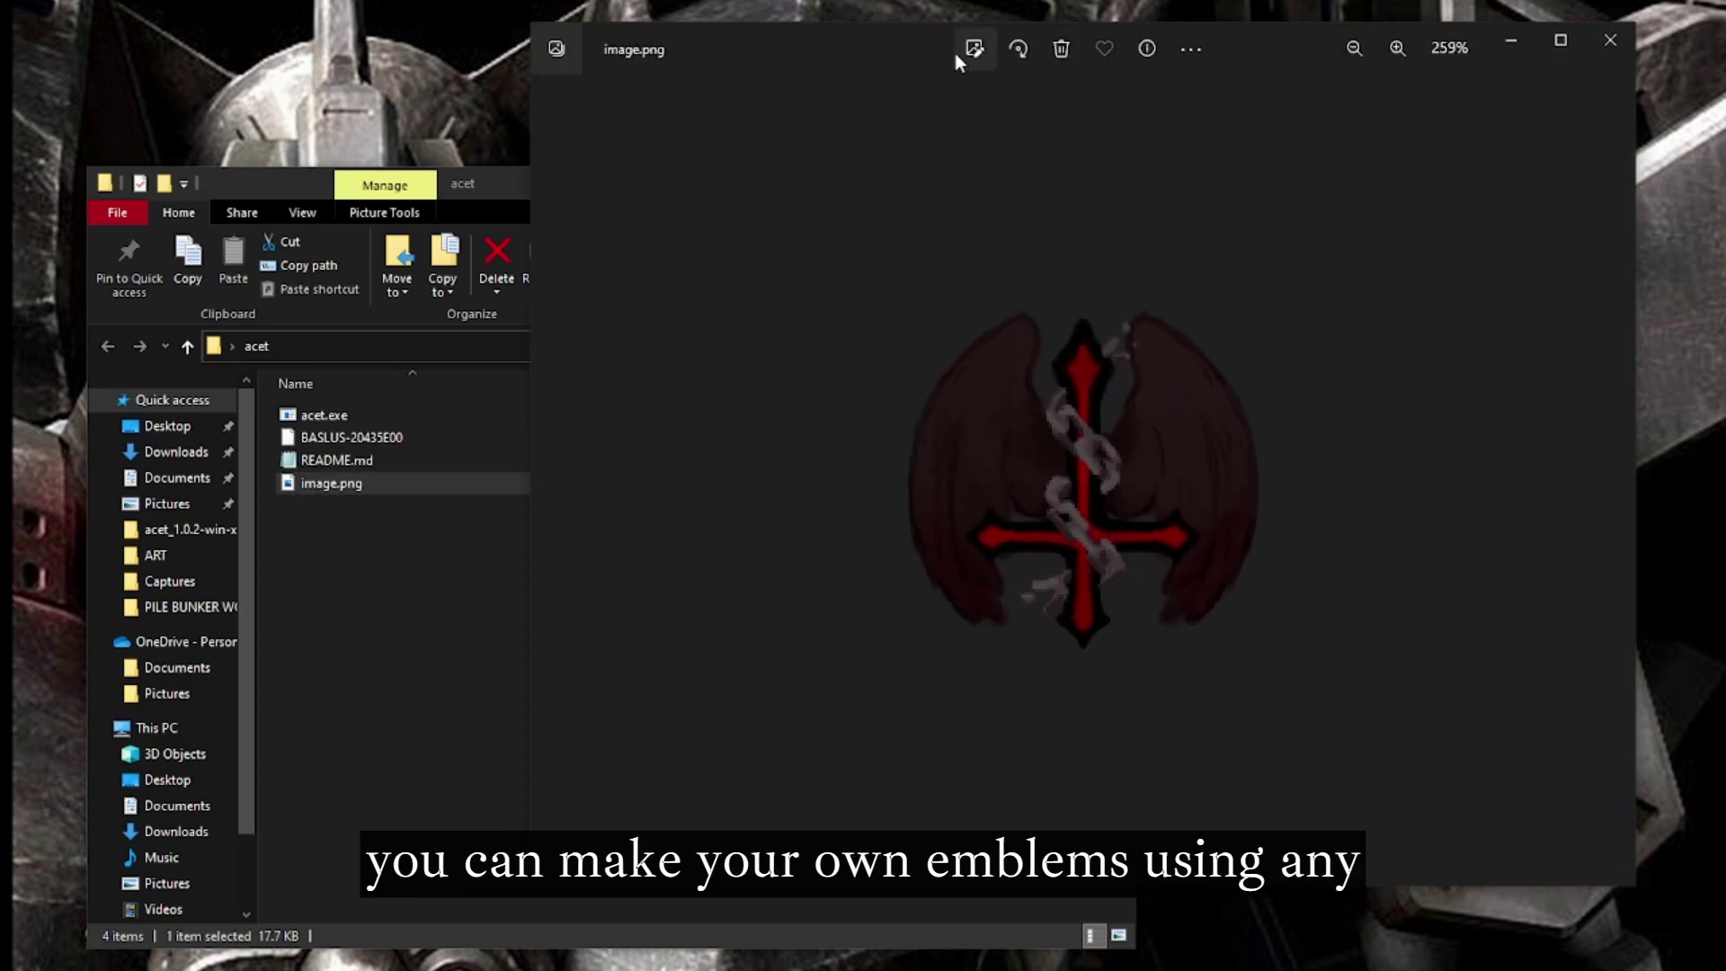
pyautogui.moveTo(910, 51); pyautogui.dragTo(814, 67)
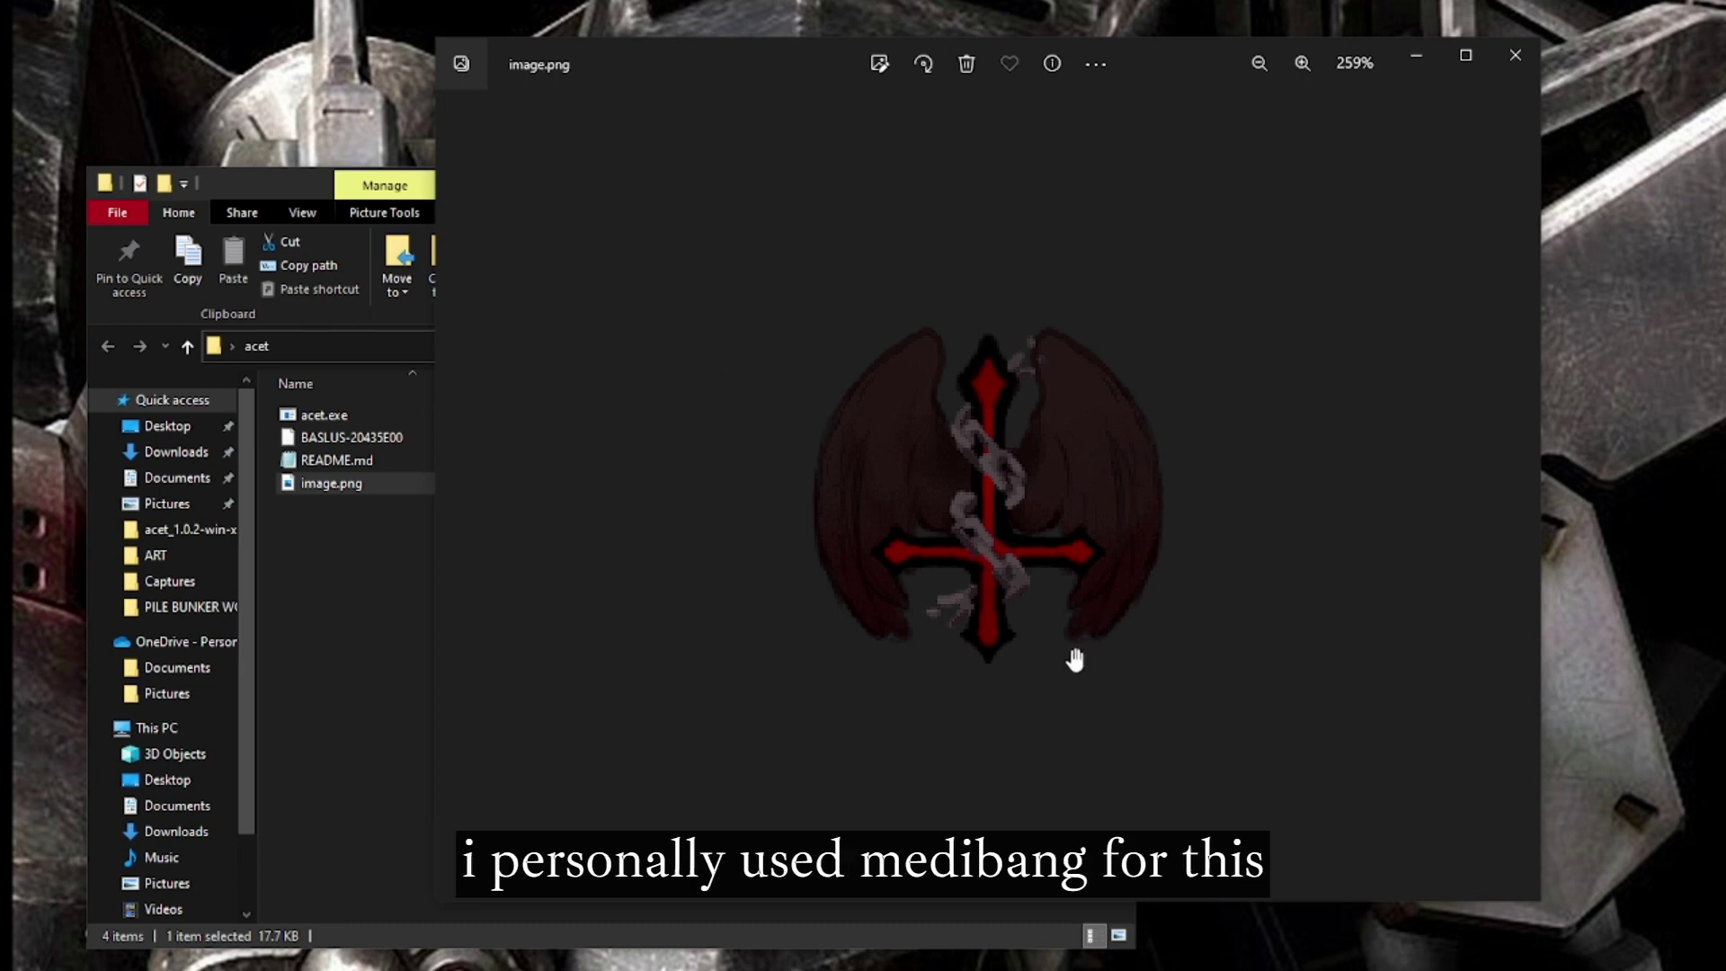
pyautogui.click(1516, 55)
pyautogui.click(557, 663)
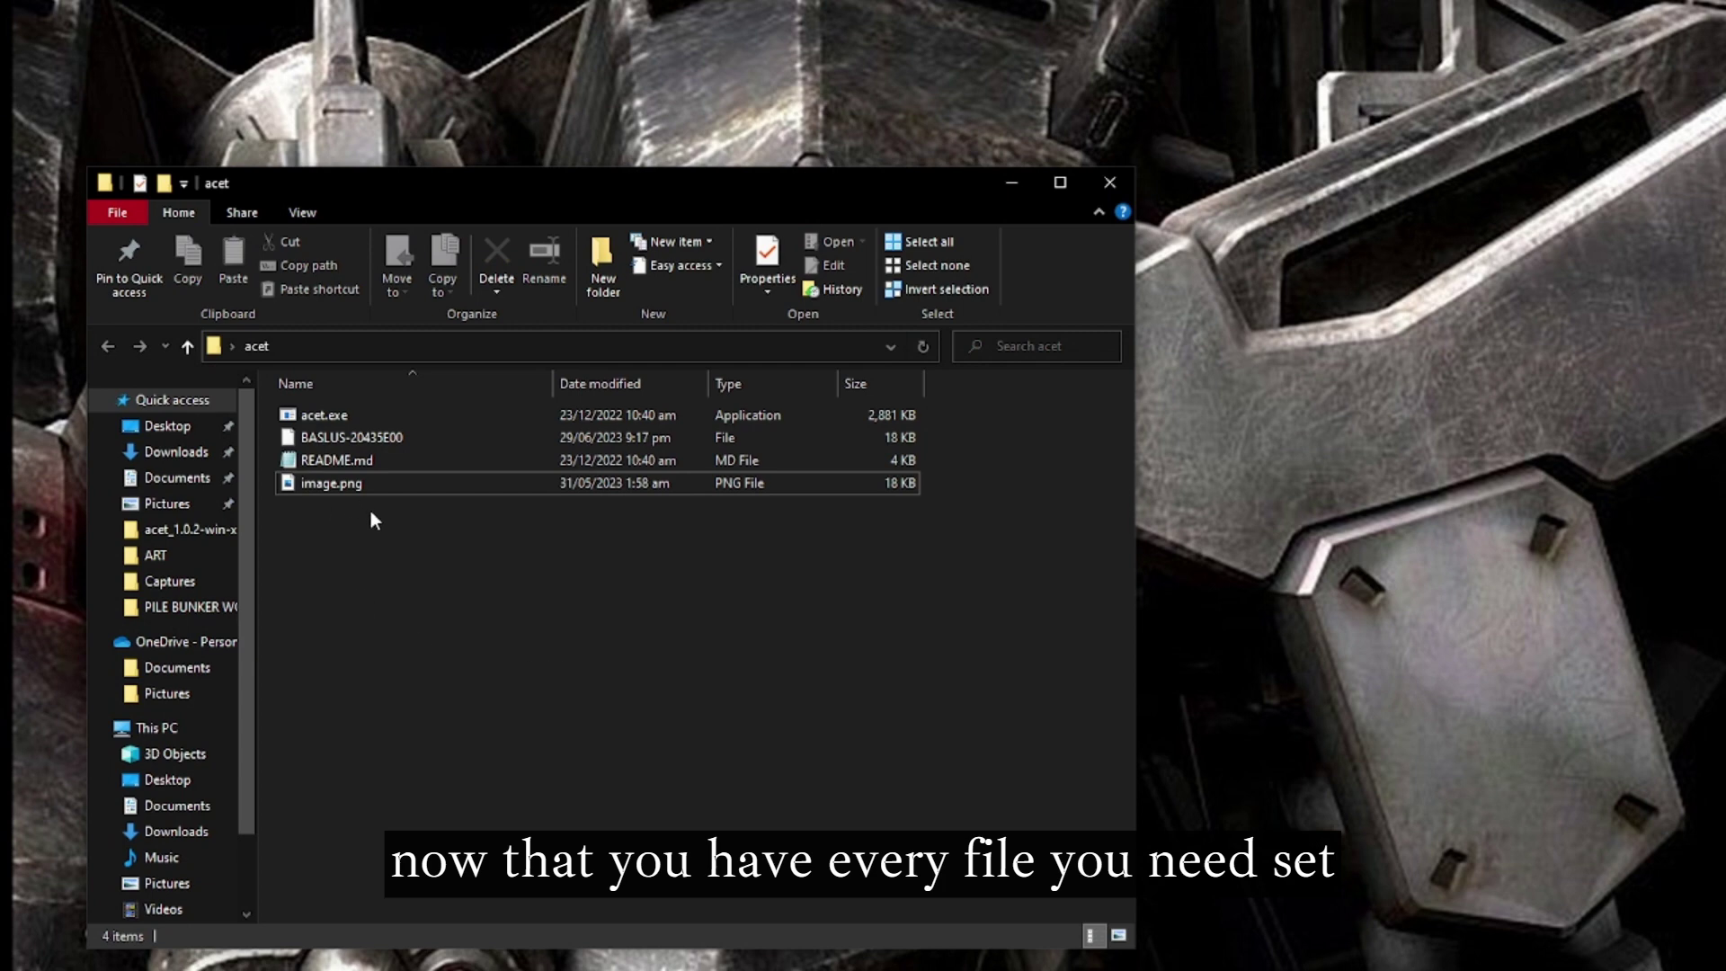
# Step: Launch a Command Prompt in the acet folder using cmd and reposition its window
pyautogui.click(351, 419)
pyautogui.click(455, 347)
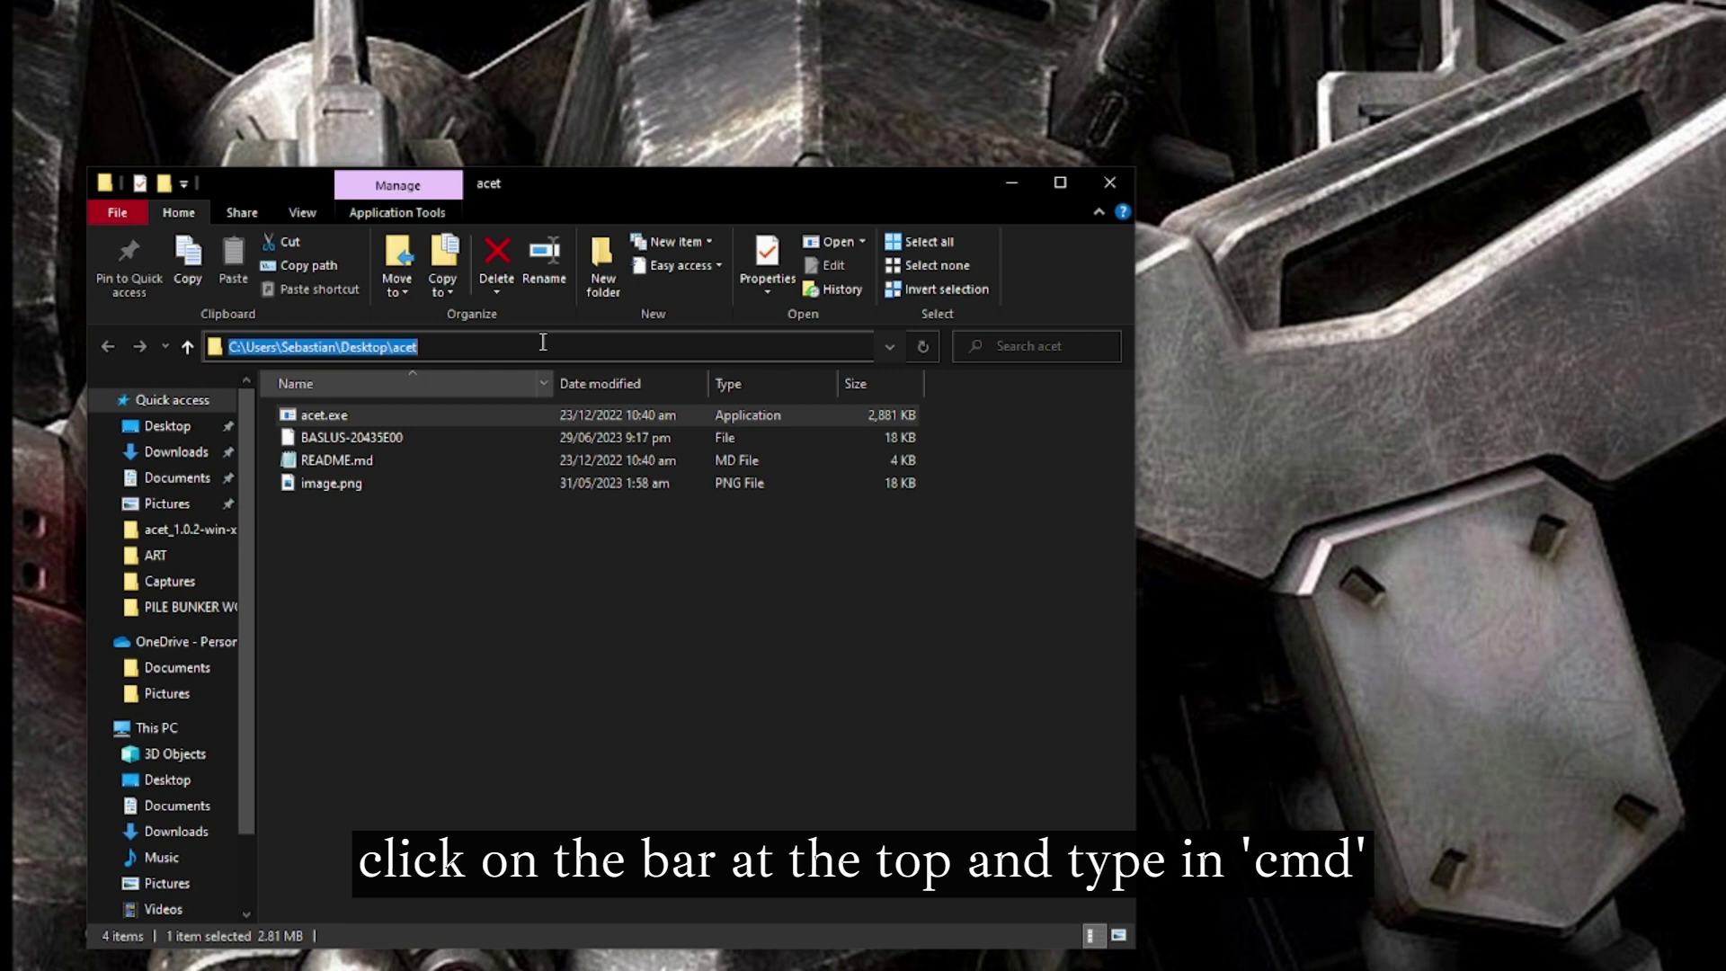
pyautogui.write('cmd')
pyautogui.press('Return')
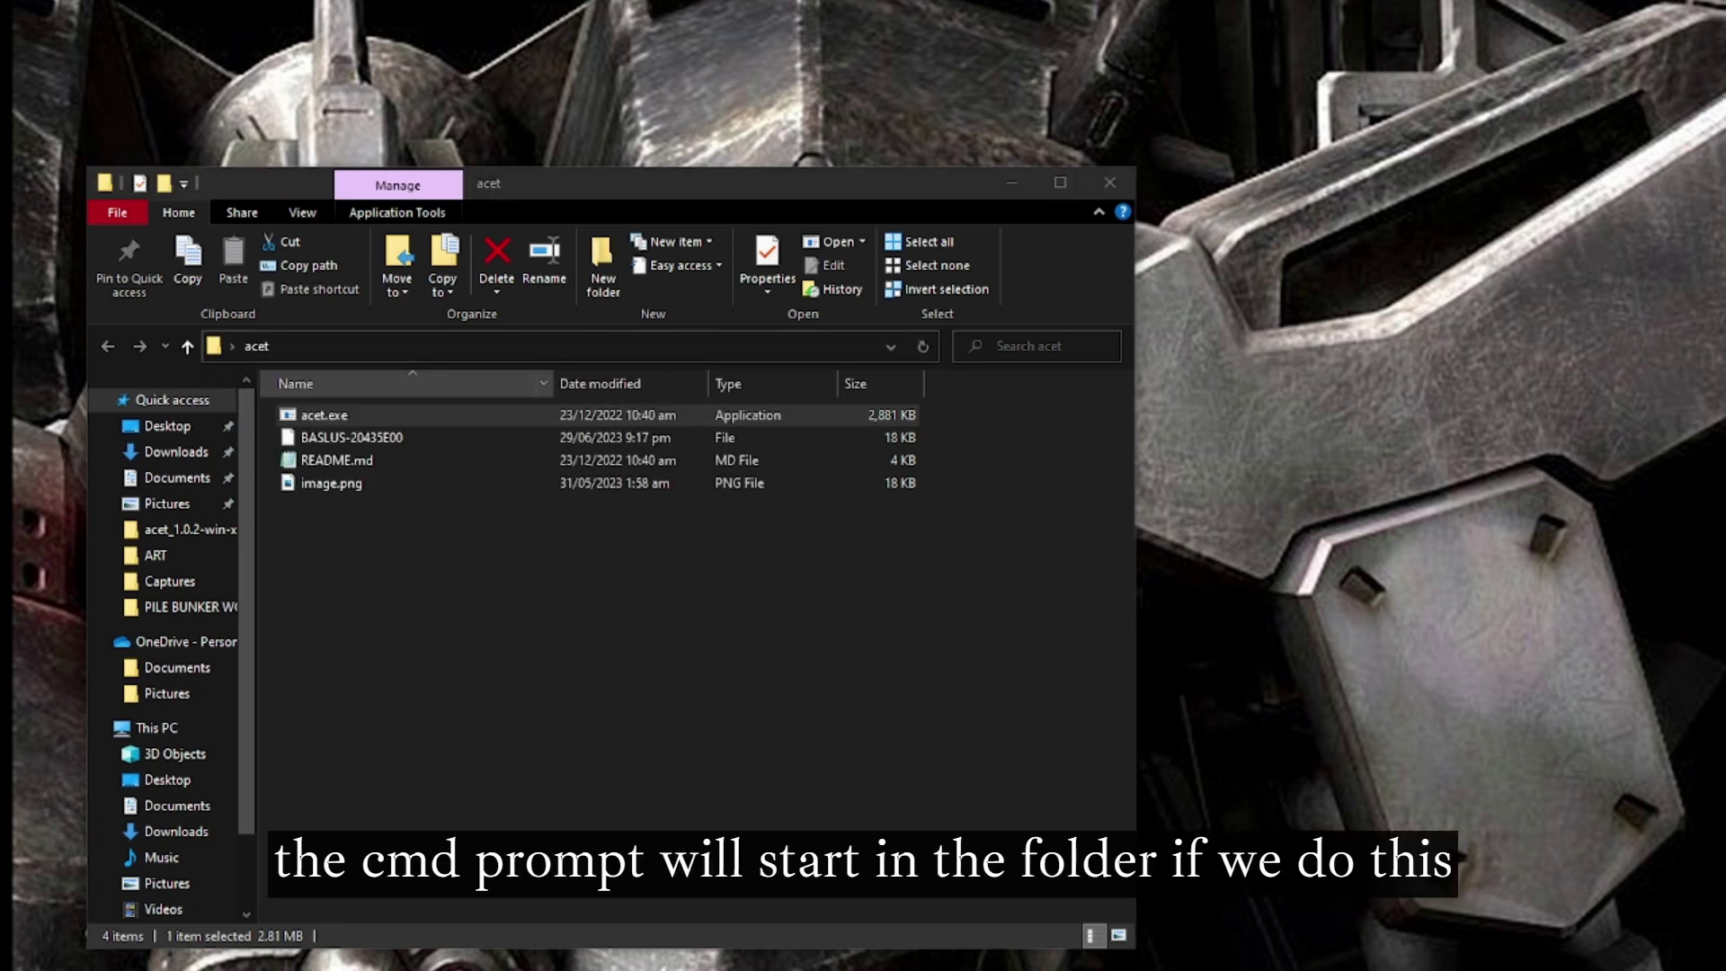
pyautogui.moveTo(1291, 227); pyautogui.dragTo(511, 269)
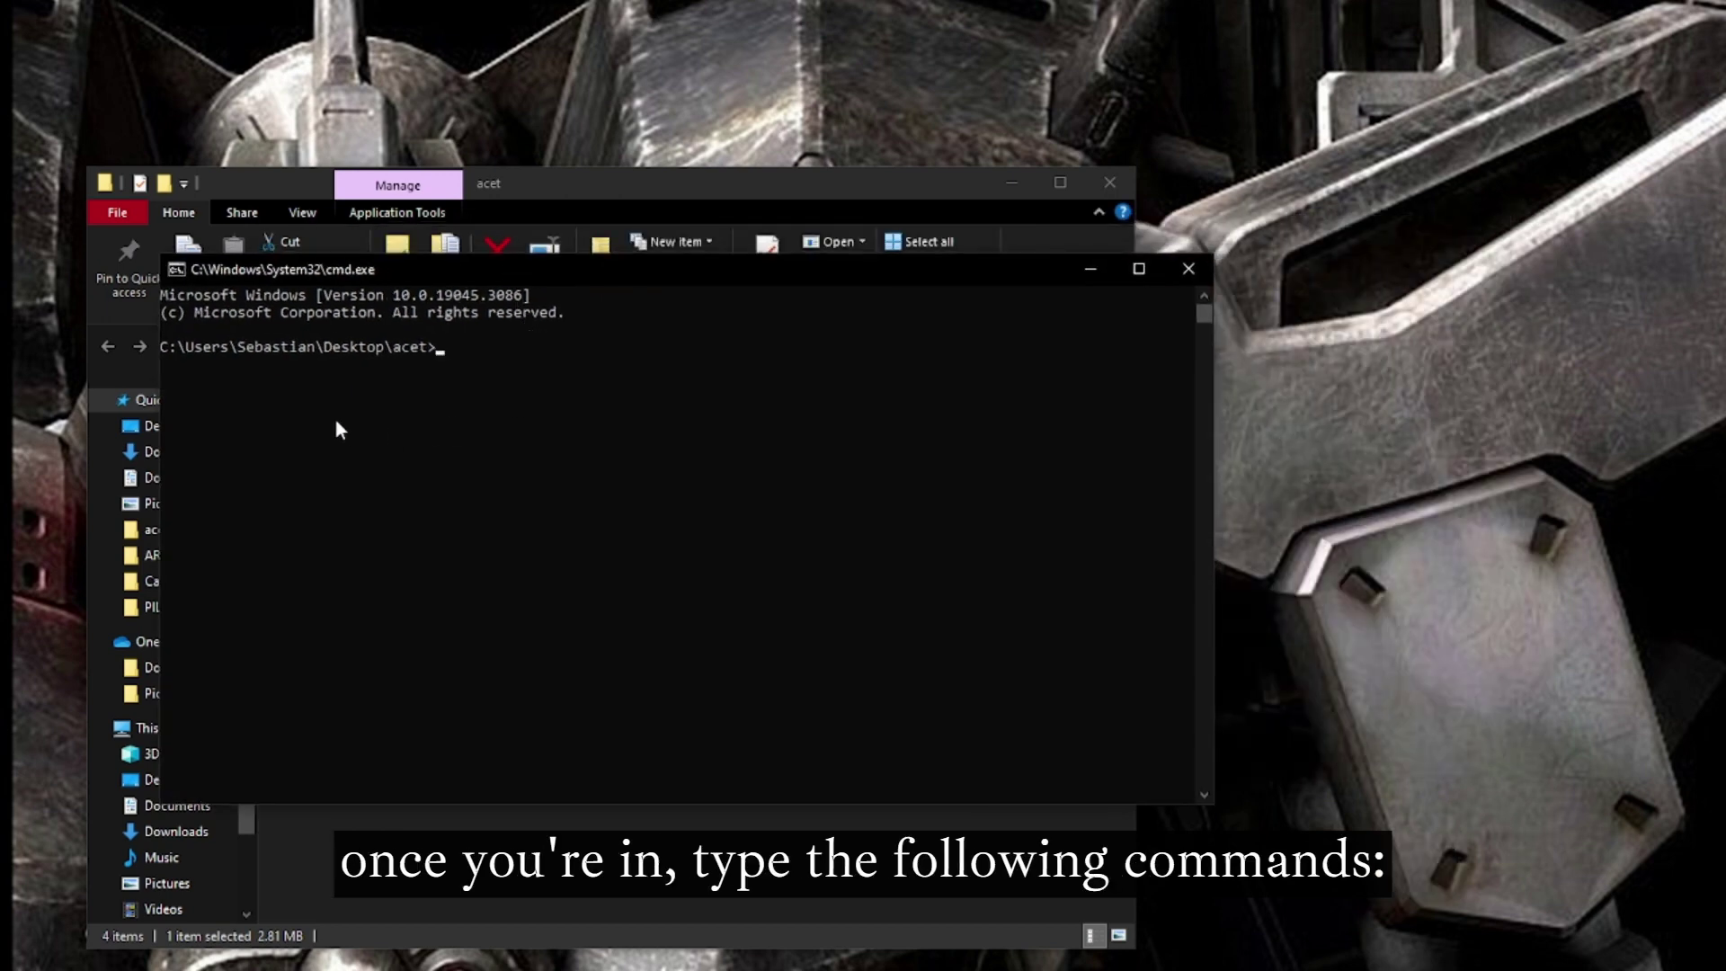
# Step: Run acet in the Command Prompt to view its injection syntax beside the folder's files, and return to the prompt
pyautogui.write('acet')
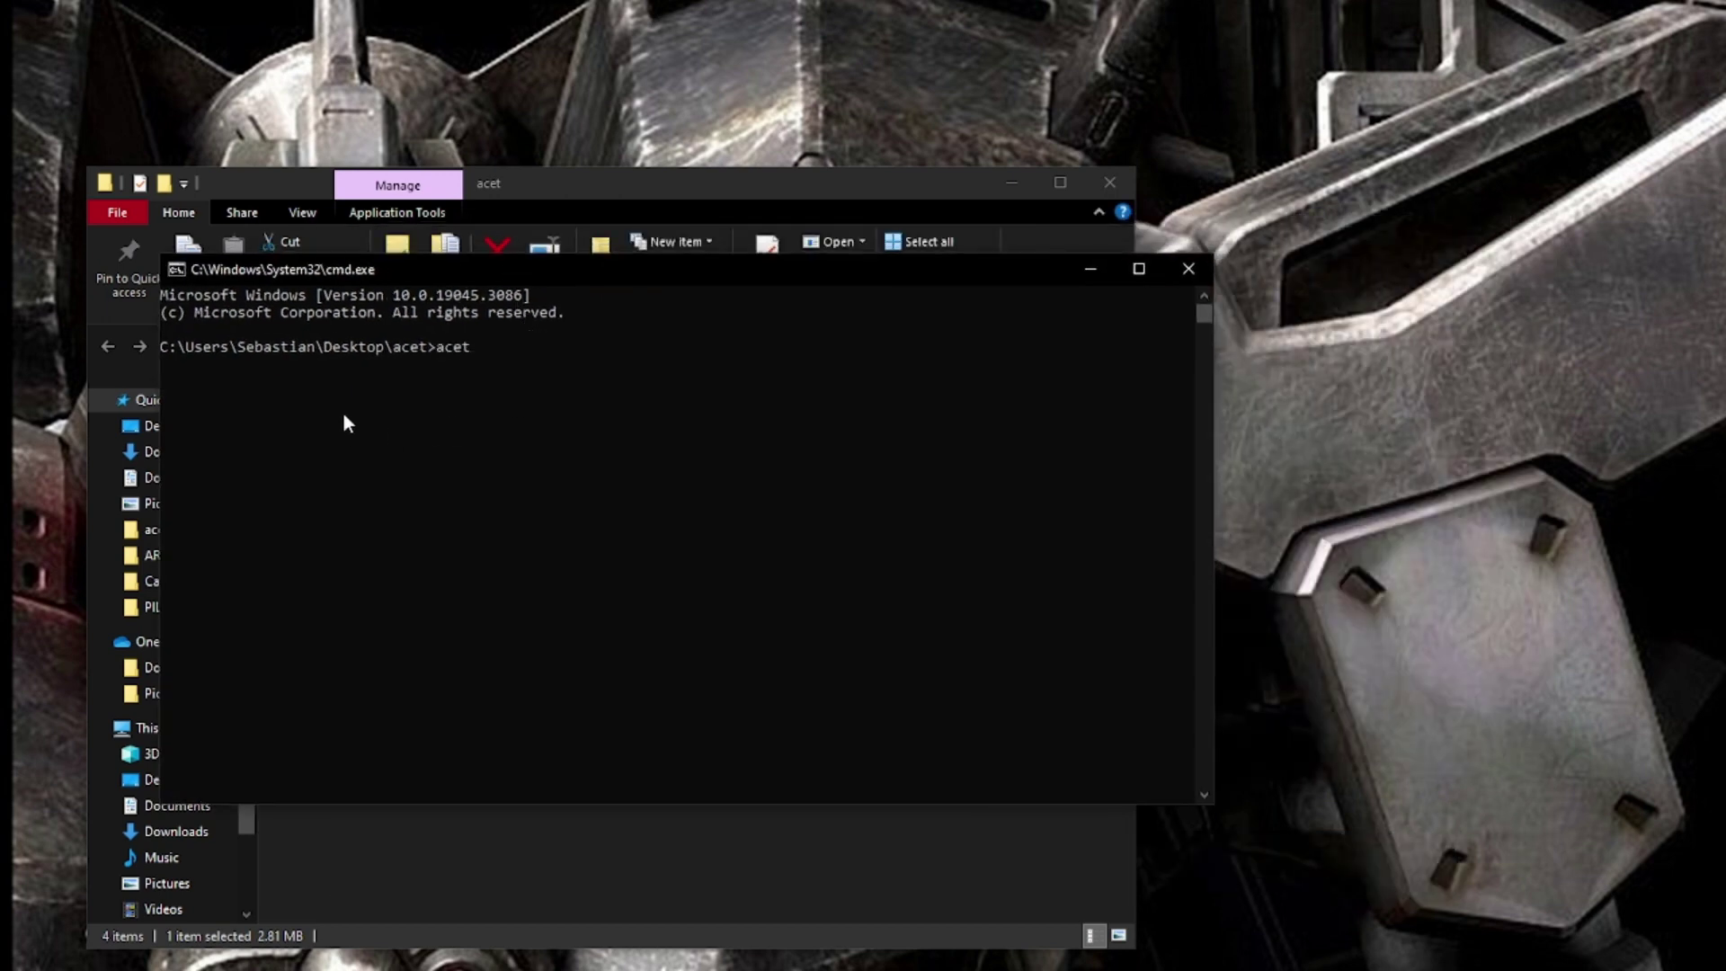
pyautogui.press('Return')
pyautogui.moveTo(509, 271); pyautogui.dragTo(975, 147)
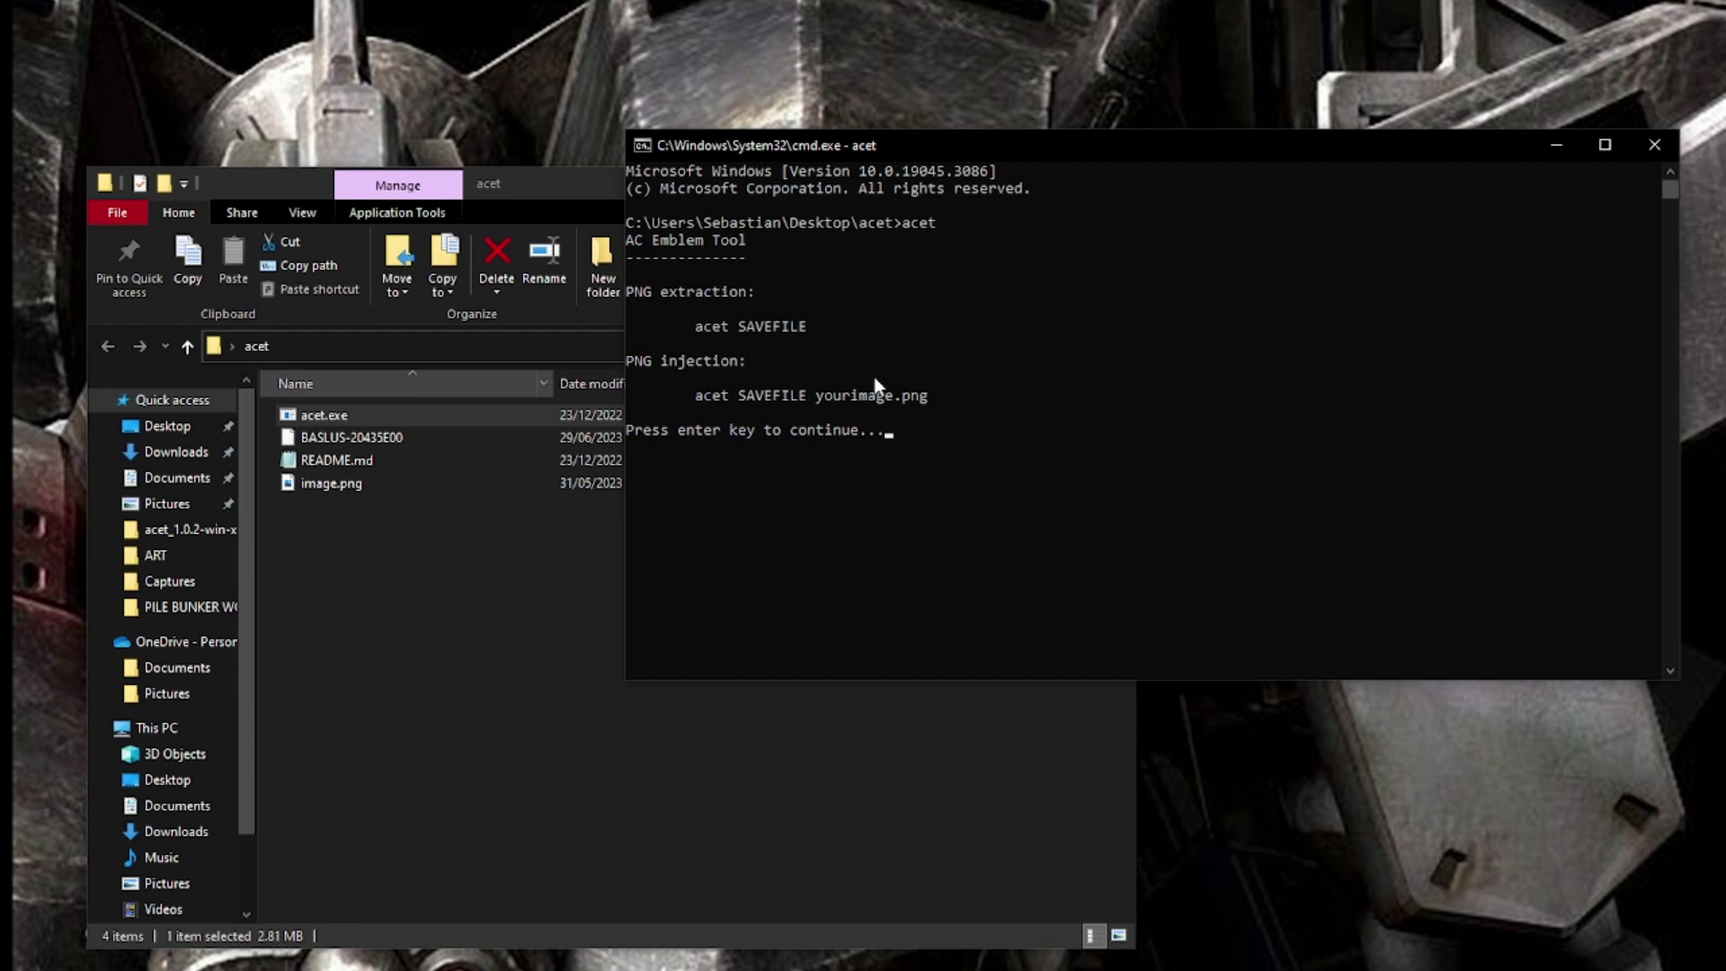
pyautogui.press('Return')
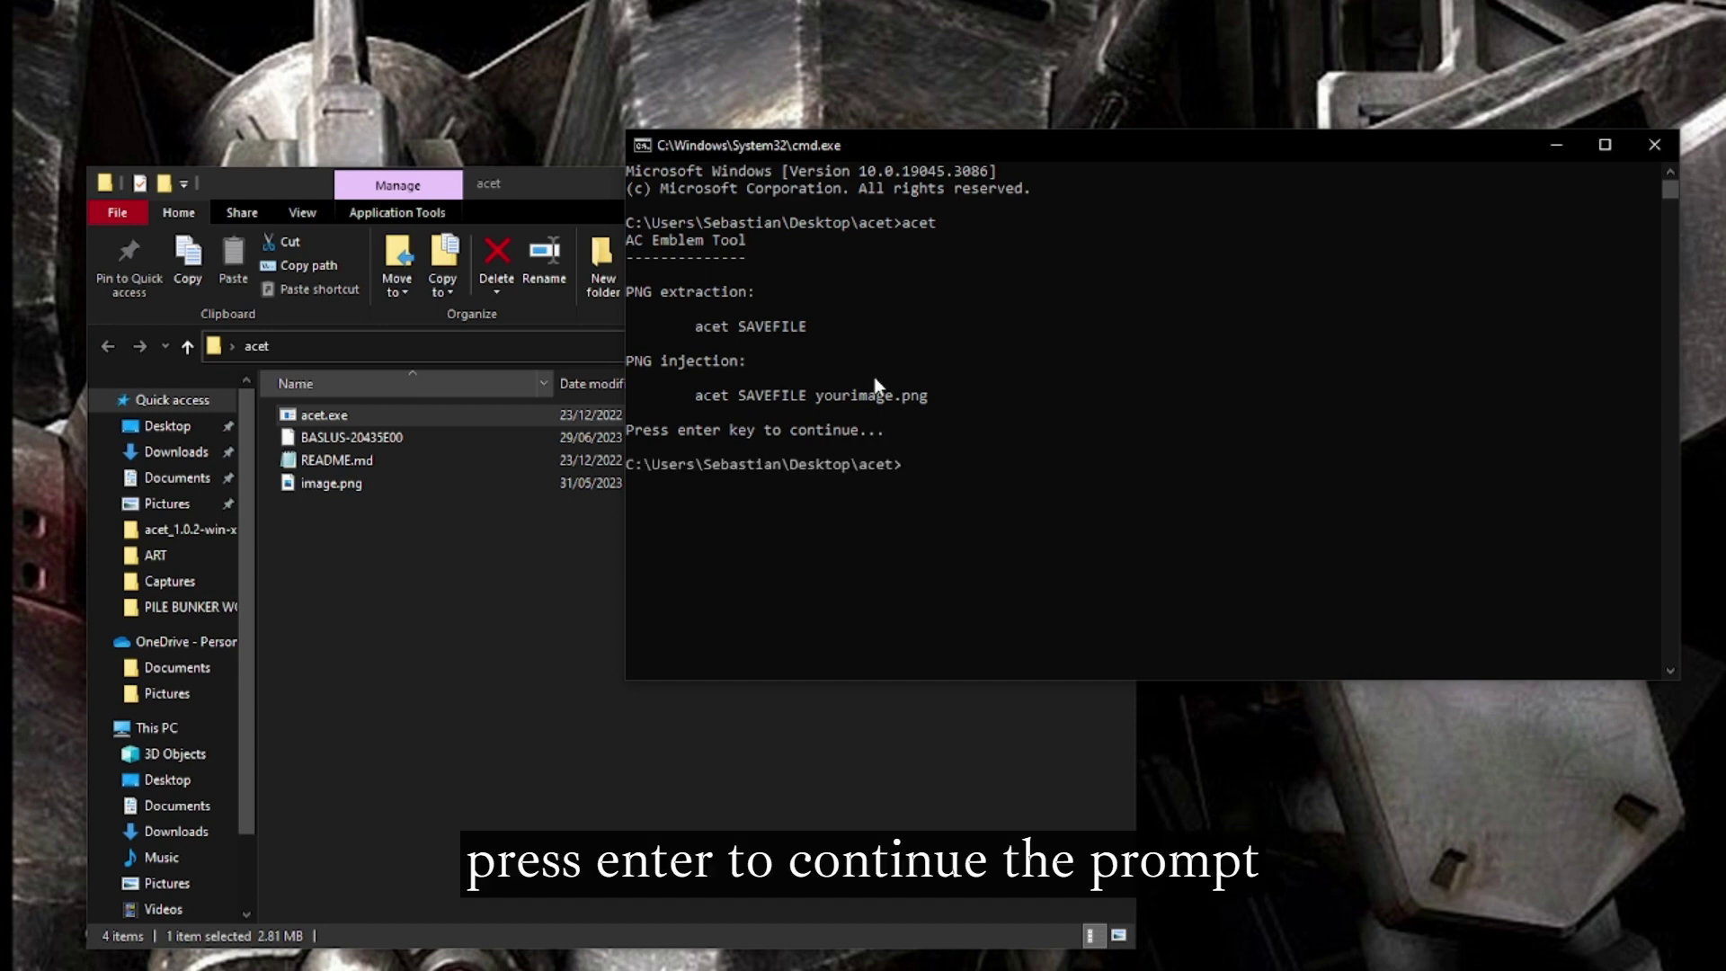
# Step: Inject image.png into the save by running acet BASLUS-20435E00 image.png in the Command Prompt
pyautogui.write('acet')
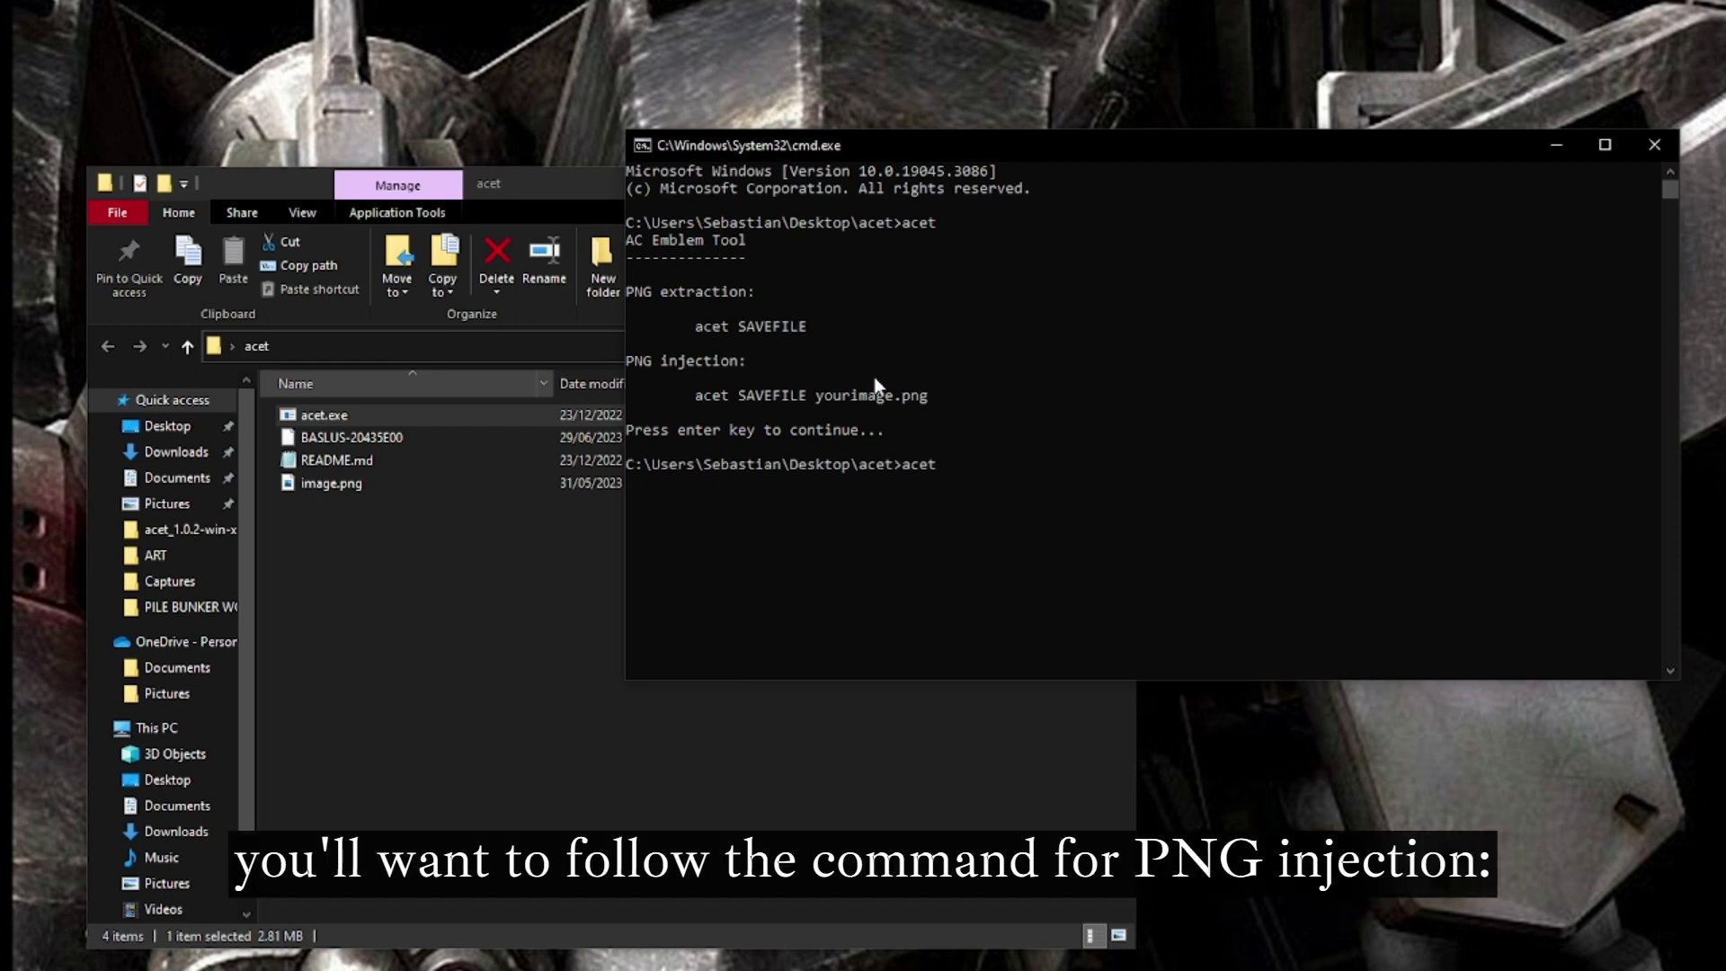
pyautogui.write(' BASLUS')
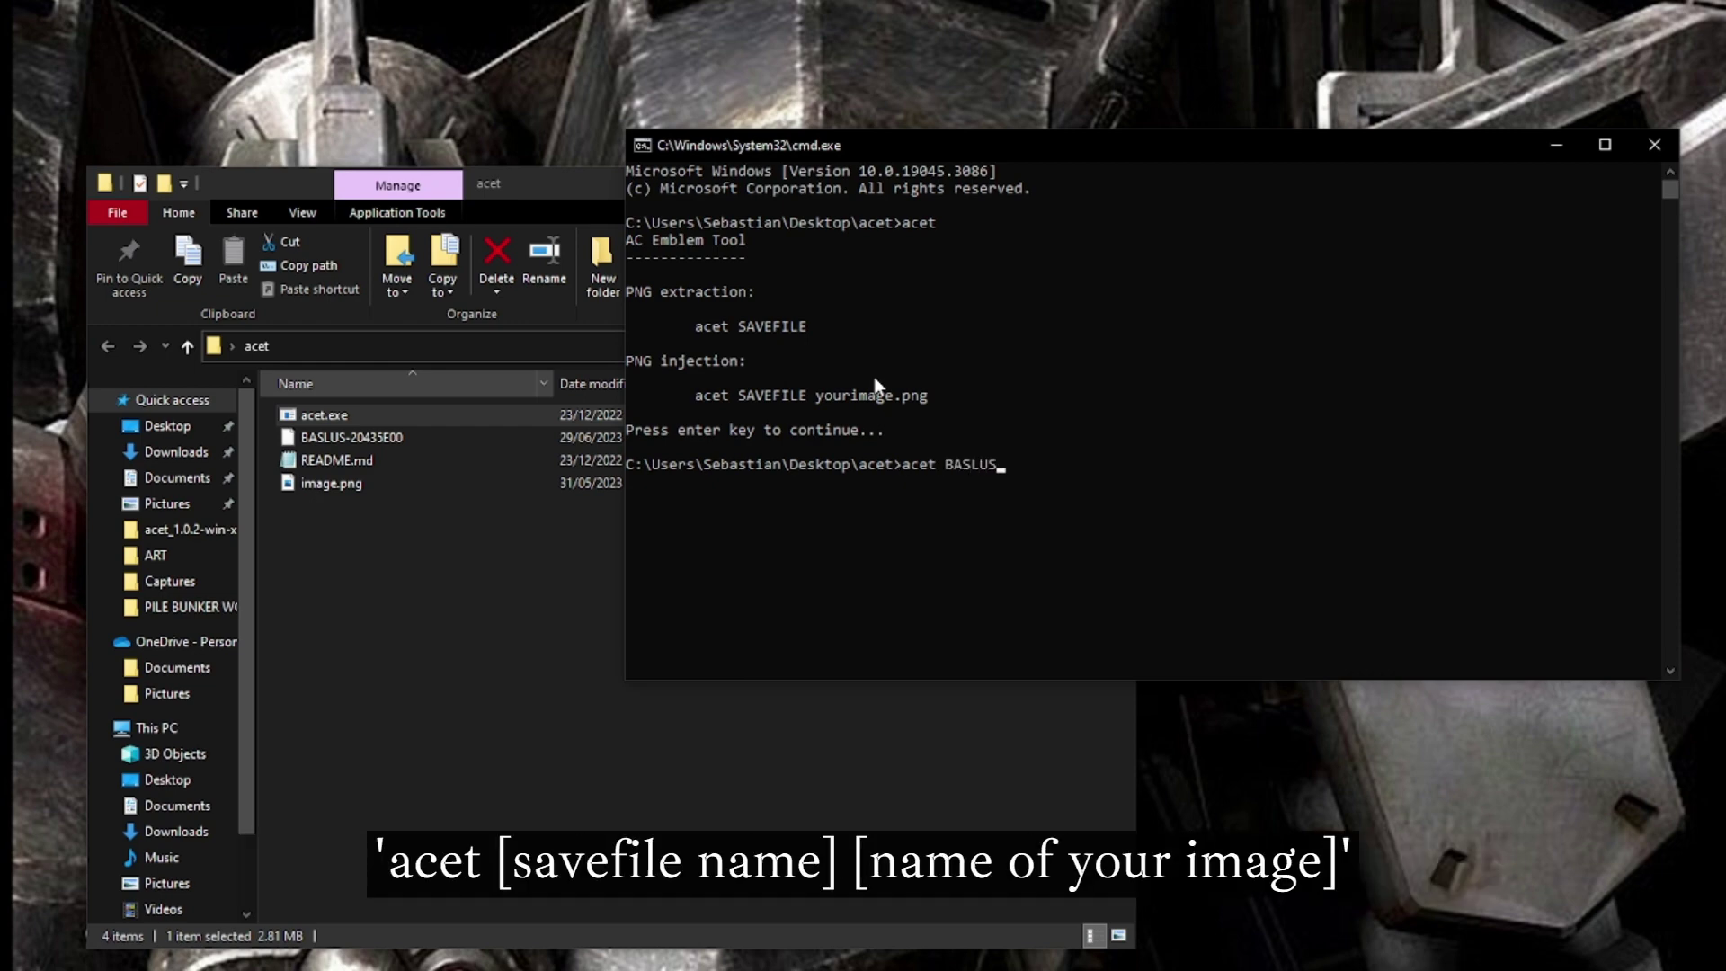
pyautogui.write('-20435E')
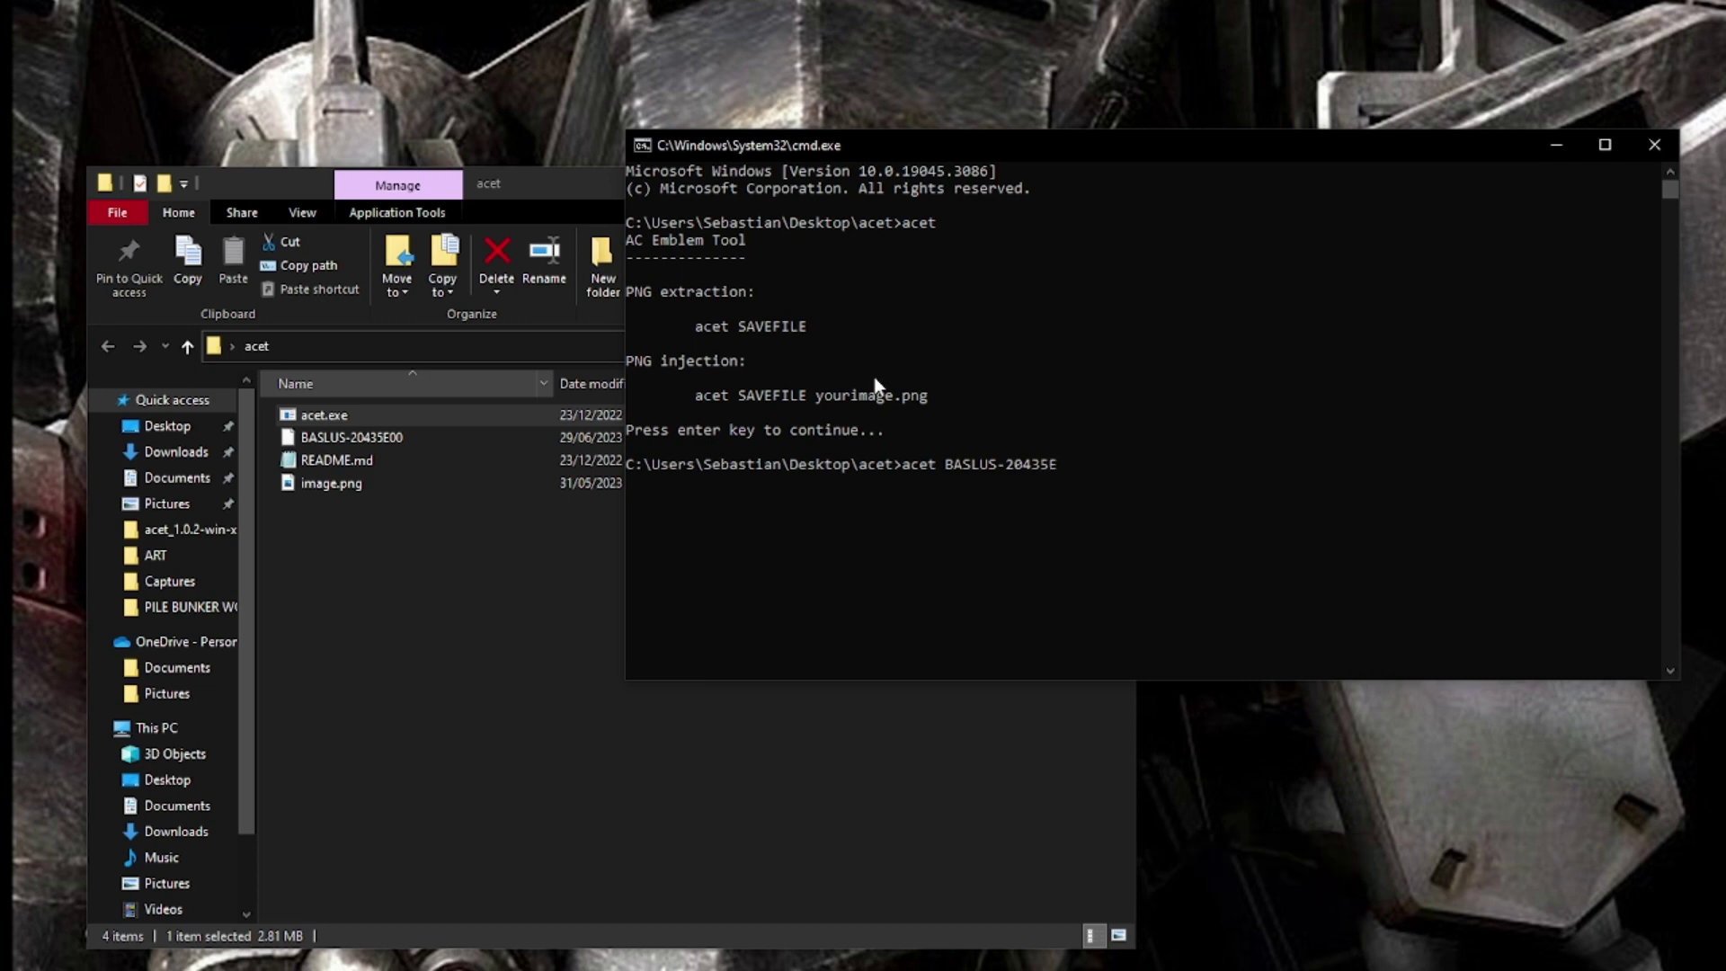
pyautogui.write('00 image.png')
pyautogui.press('Return')
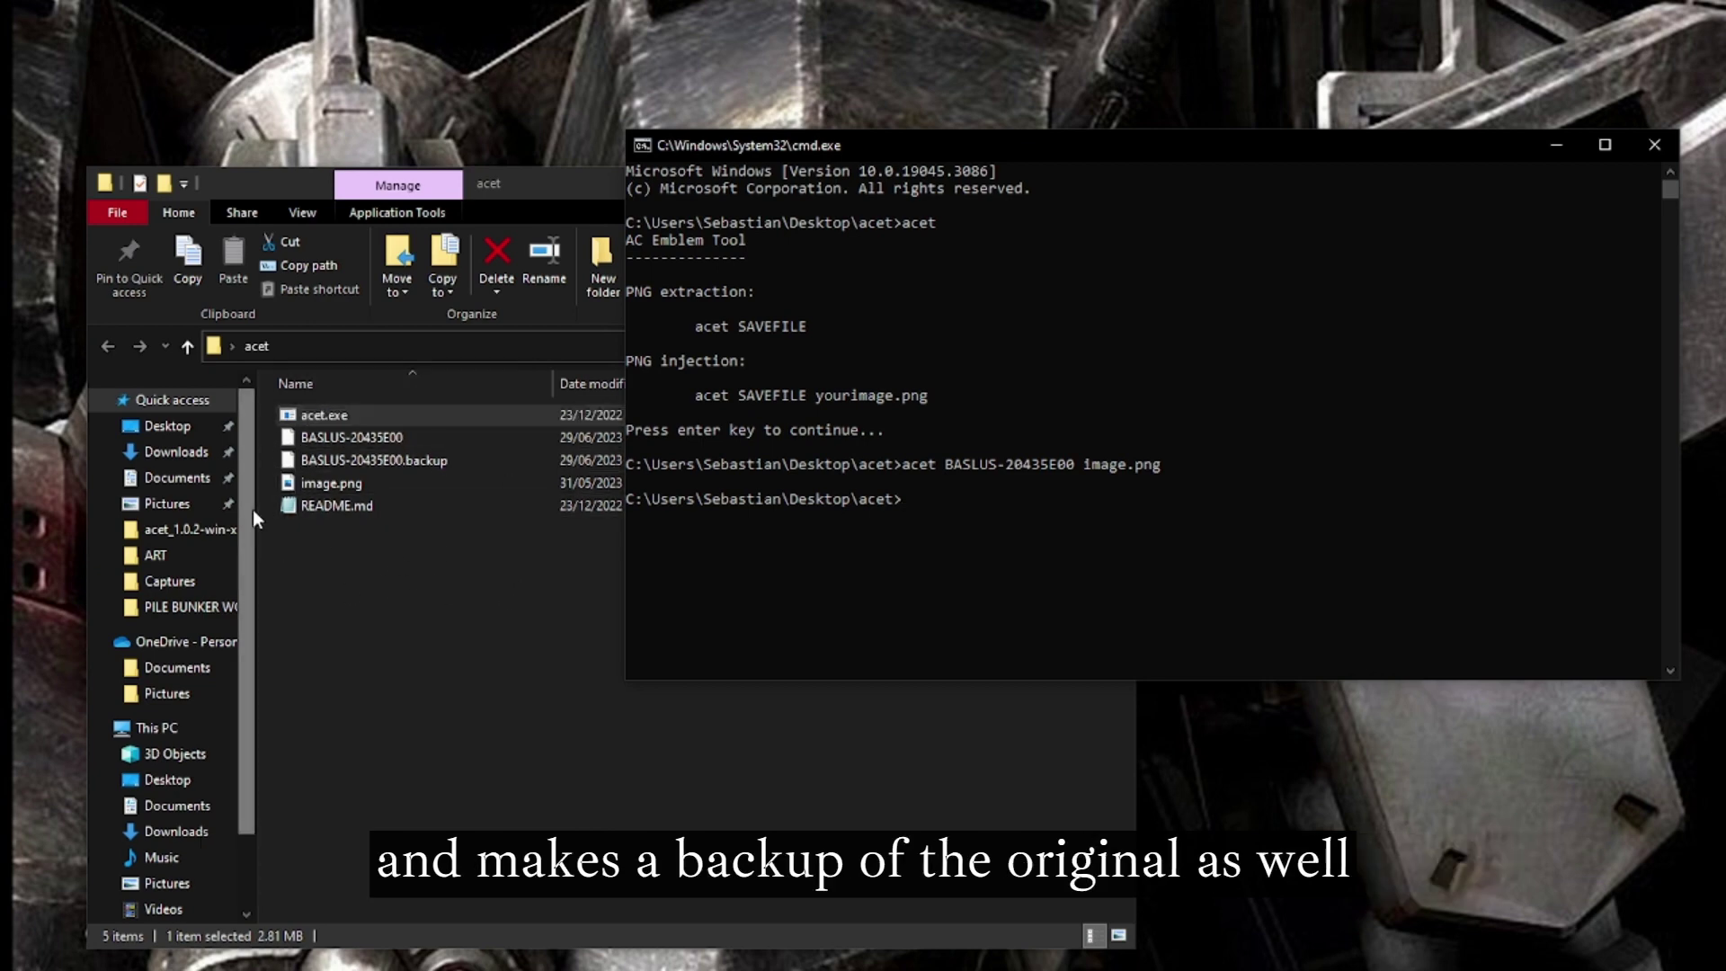
# Step: Check the BASLUS-20435E00.backup and BASLUS-20435E00 files in the acet folder, and close the Command Prompt
pyautogui.click(380, 471)
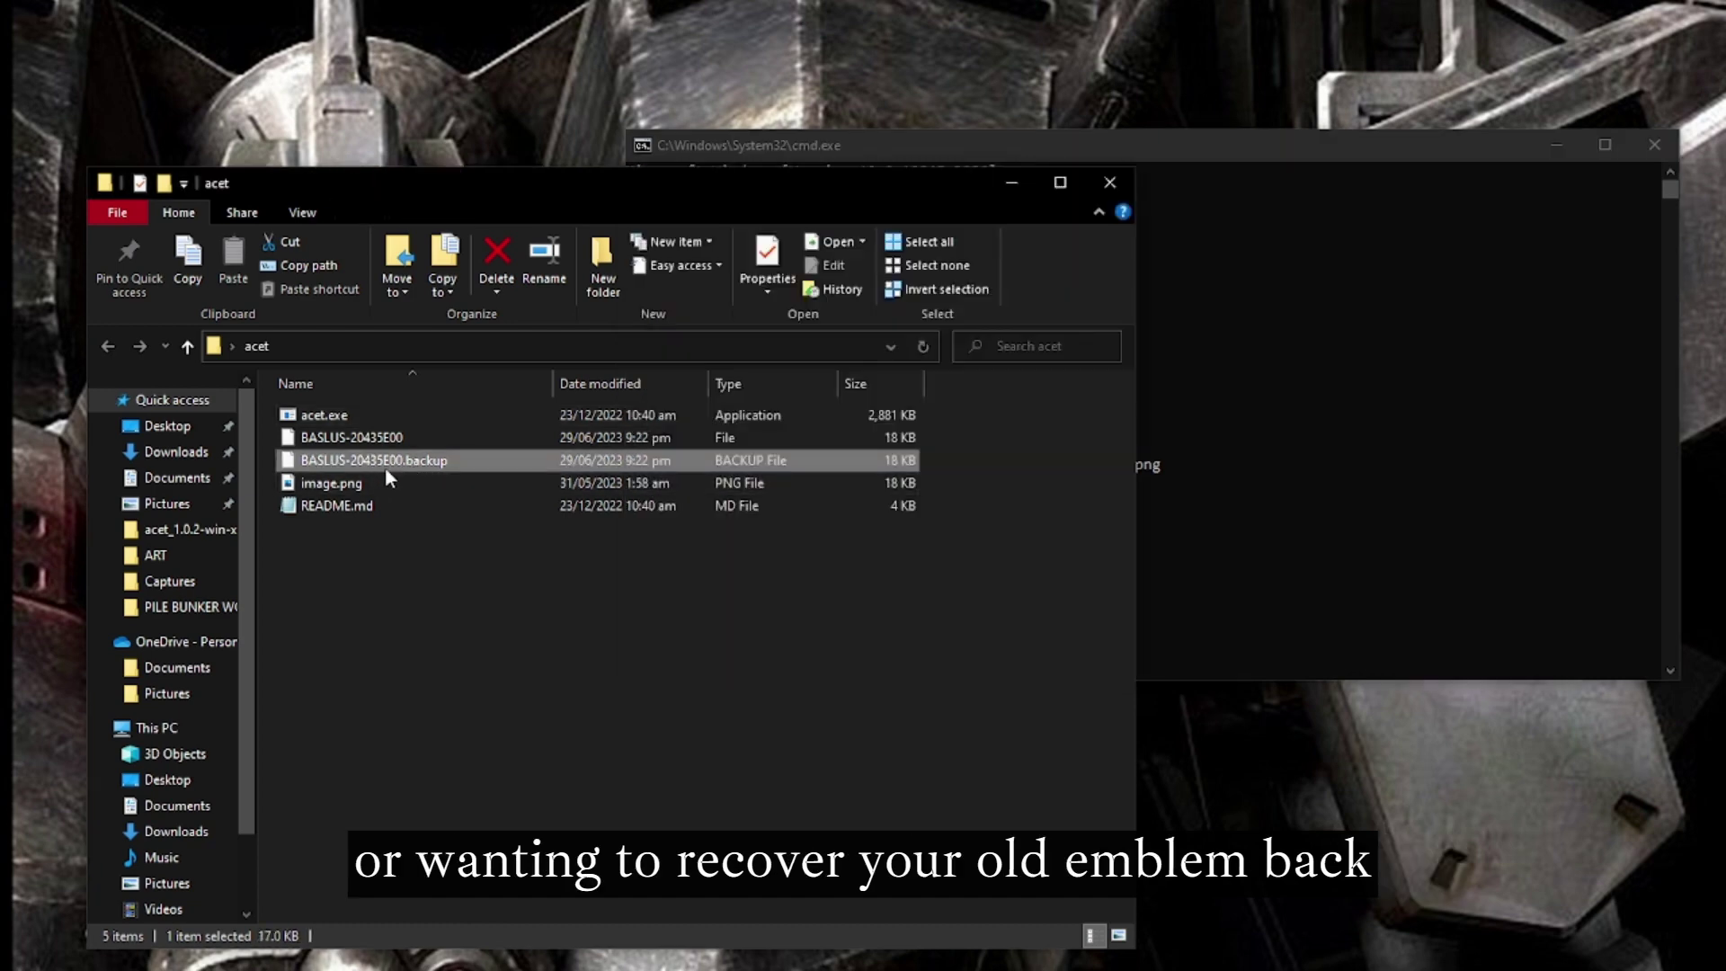
pyautogui.click(392, 443)
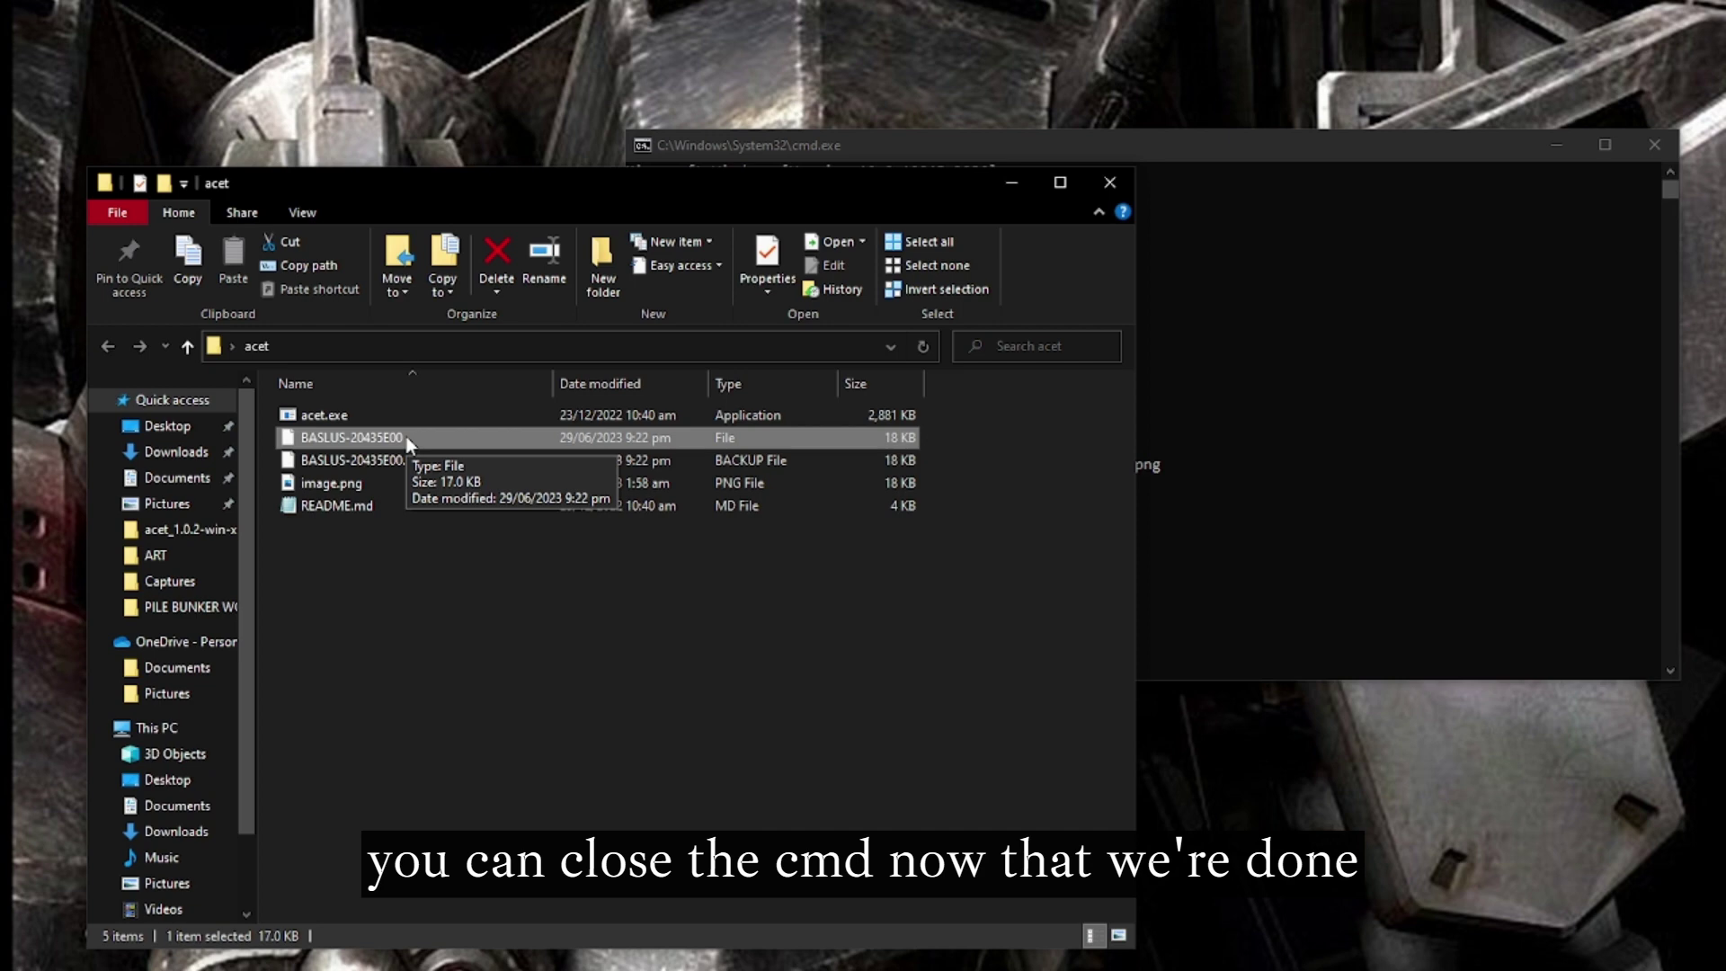
pyautogui.click(1200, 146)
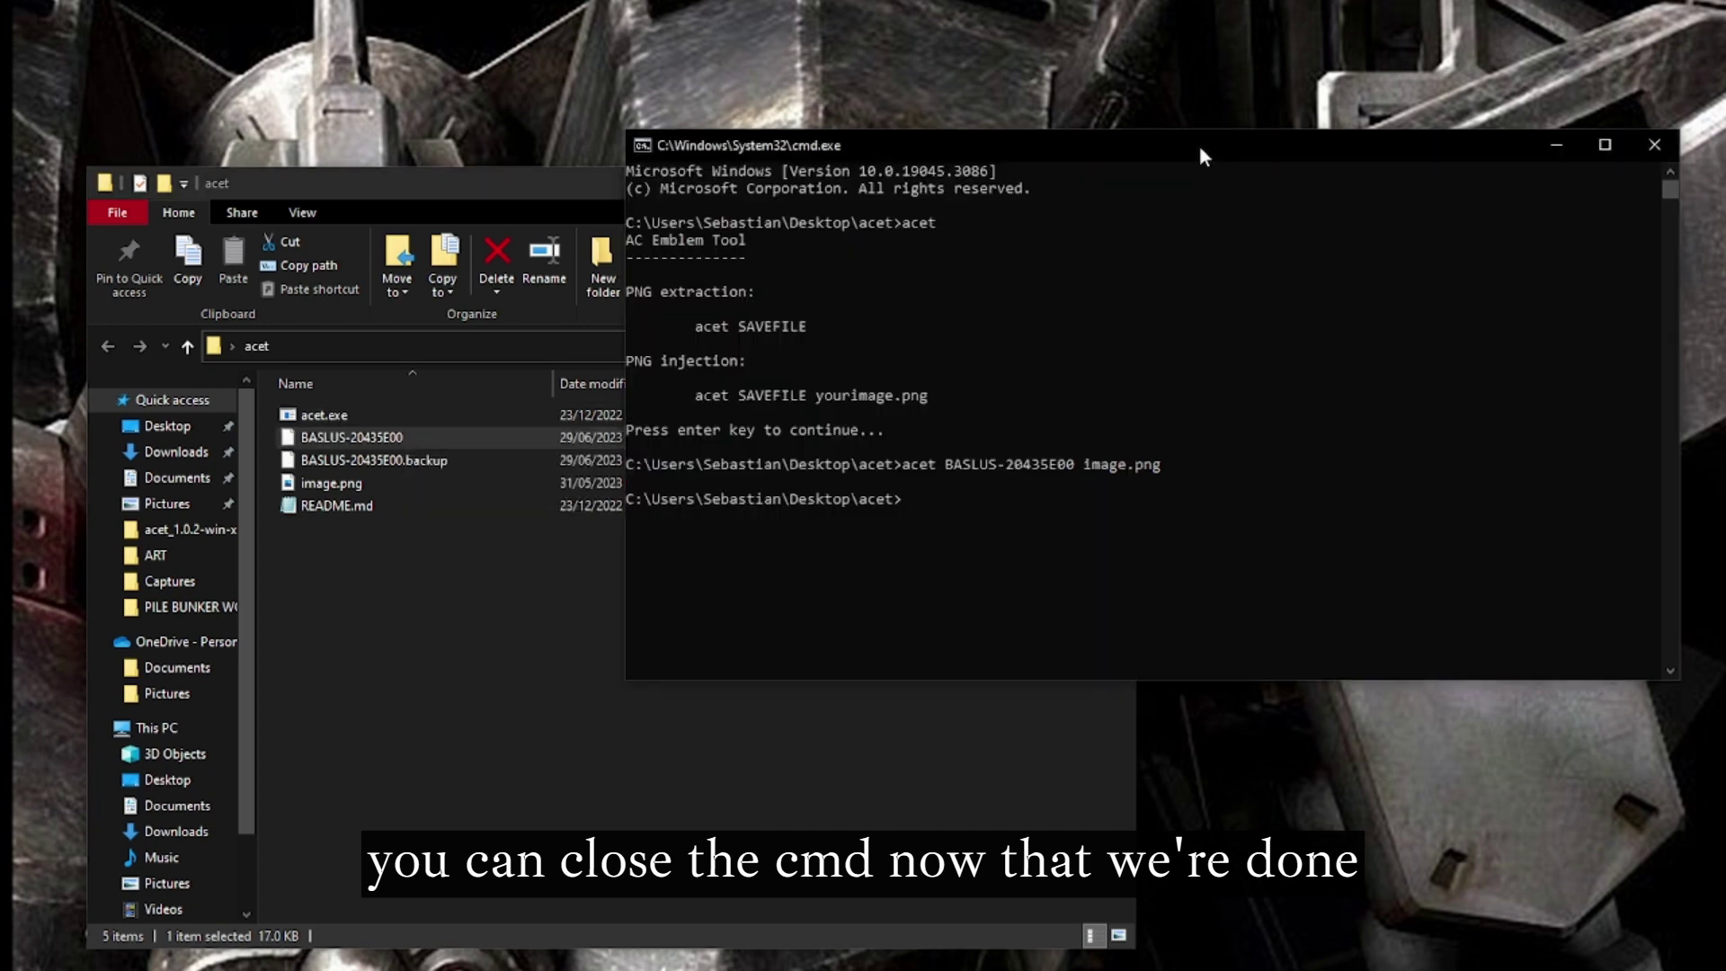
pyautogui.click(1654, 145)
# Step: Replace the memory card folder's BASLUS-20435E00 file with the injected one from acet, and close the memory card window
pyautogui.moveTo(1725, 157); pyautogui.dragTo(822, 84)
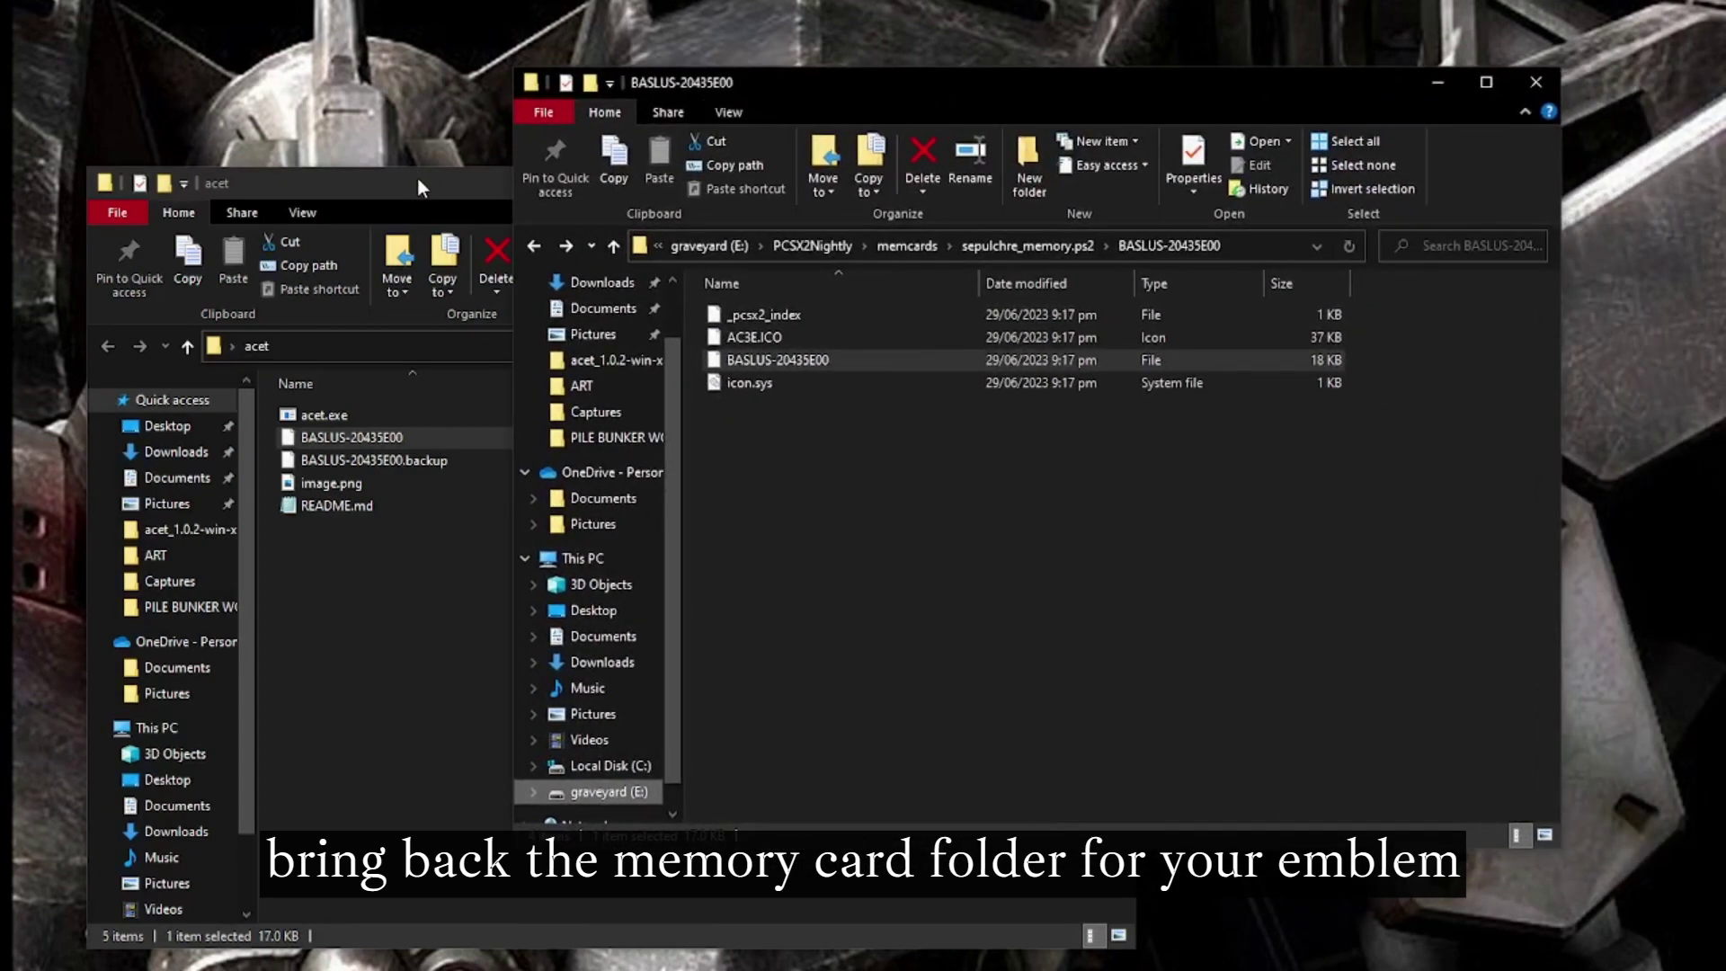
pyautogui.click(748, 363)
pyautogui.rightClick(748, 363)
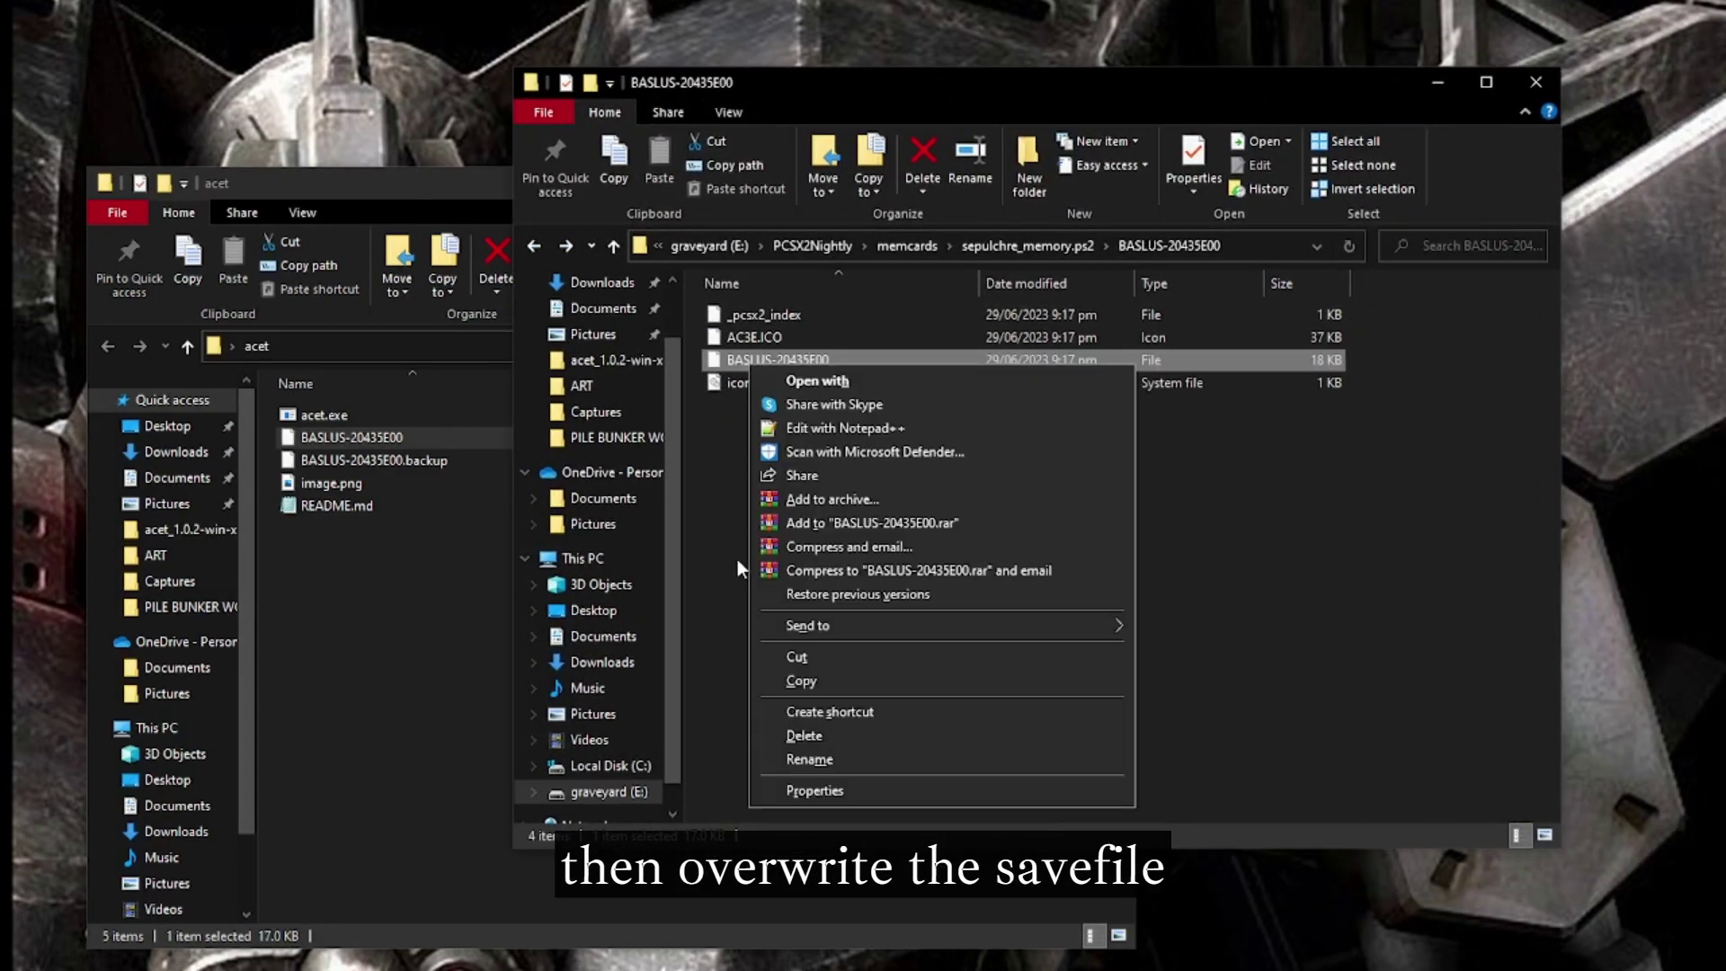
pyautogui.click(803, 734)
pyautogui.click(444, 576)
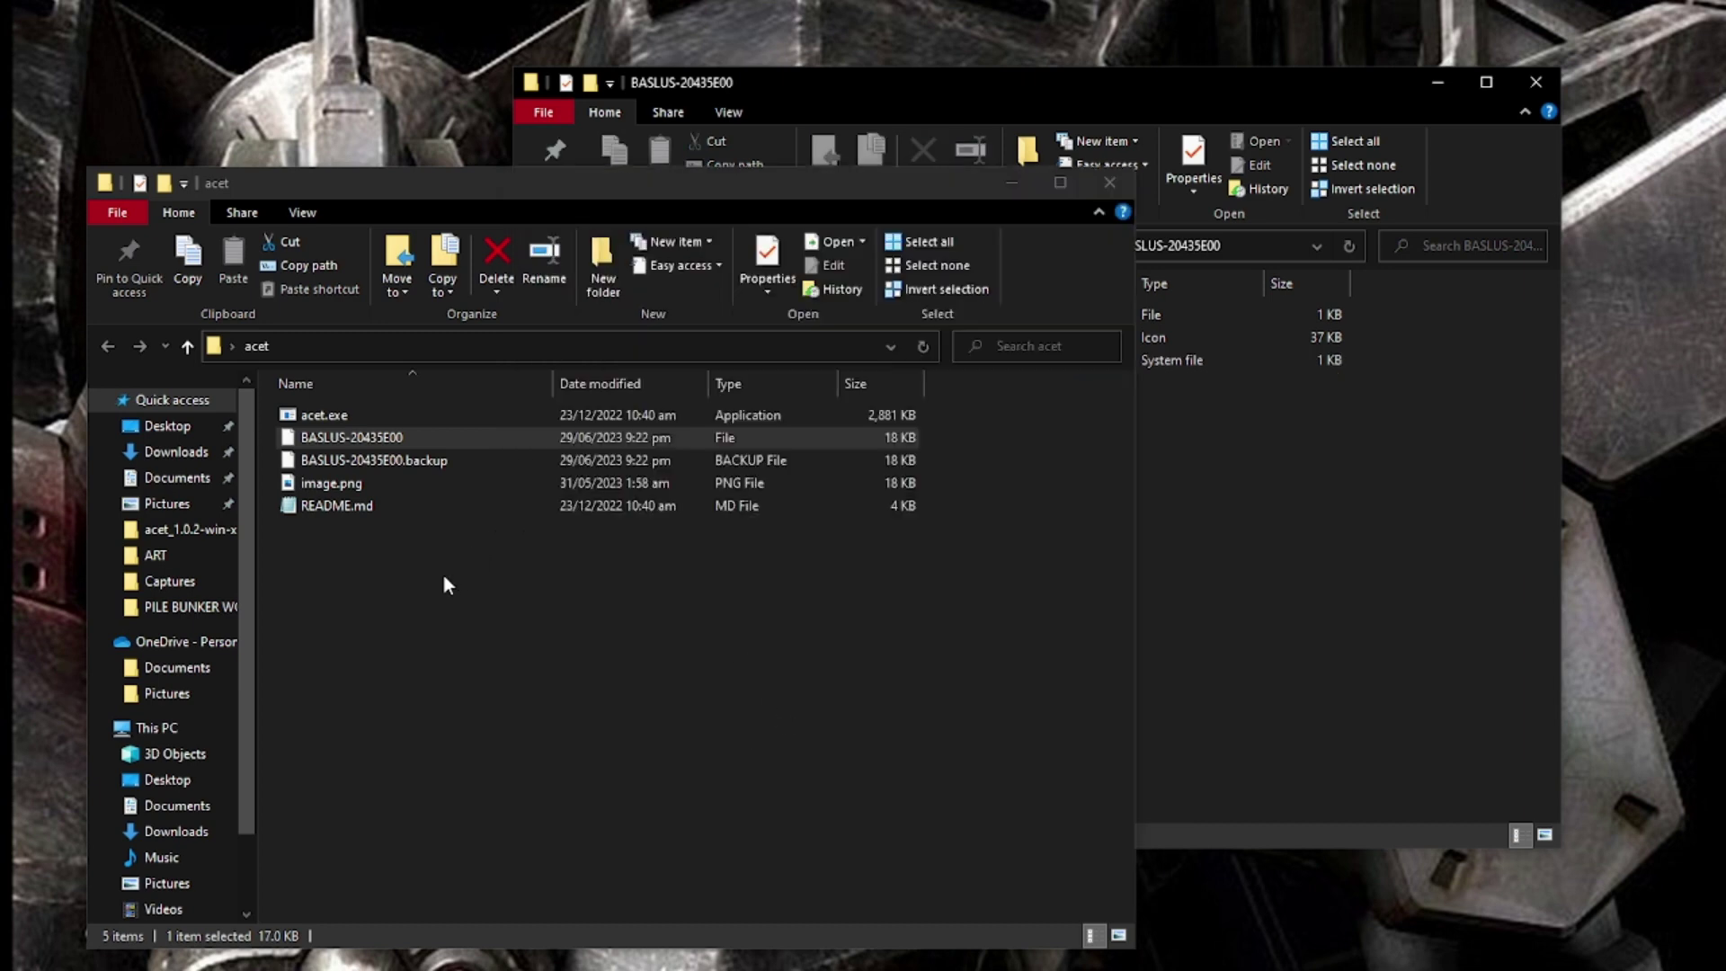
pyautogui.moveTo(387, 439); pyautogui.dragTo(1286, 423)
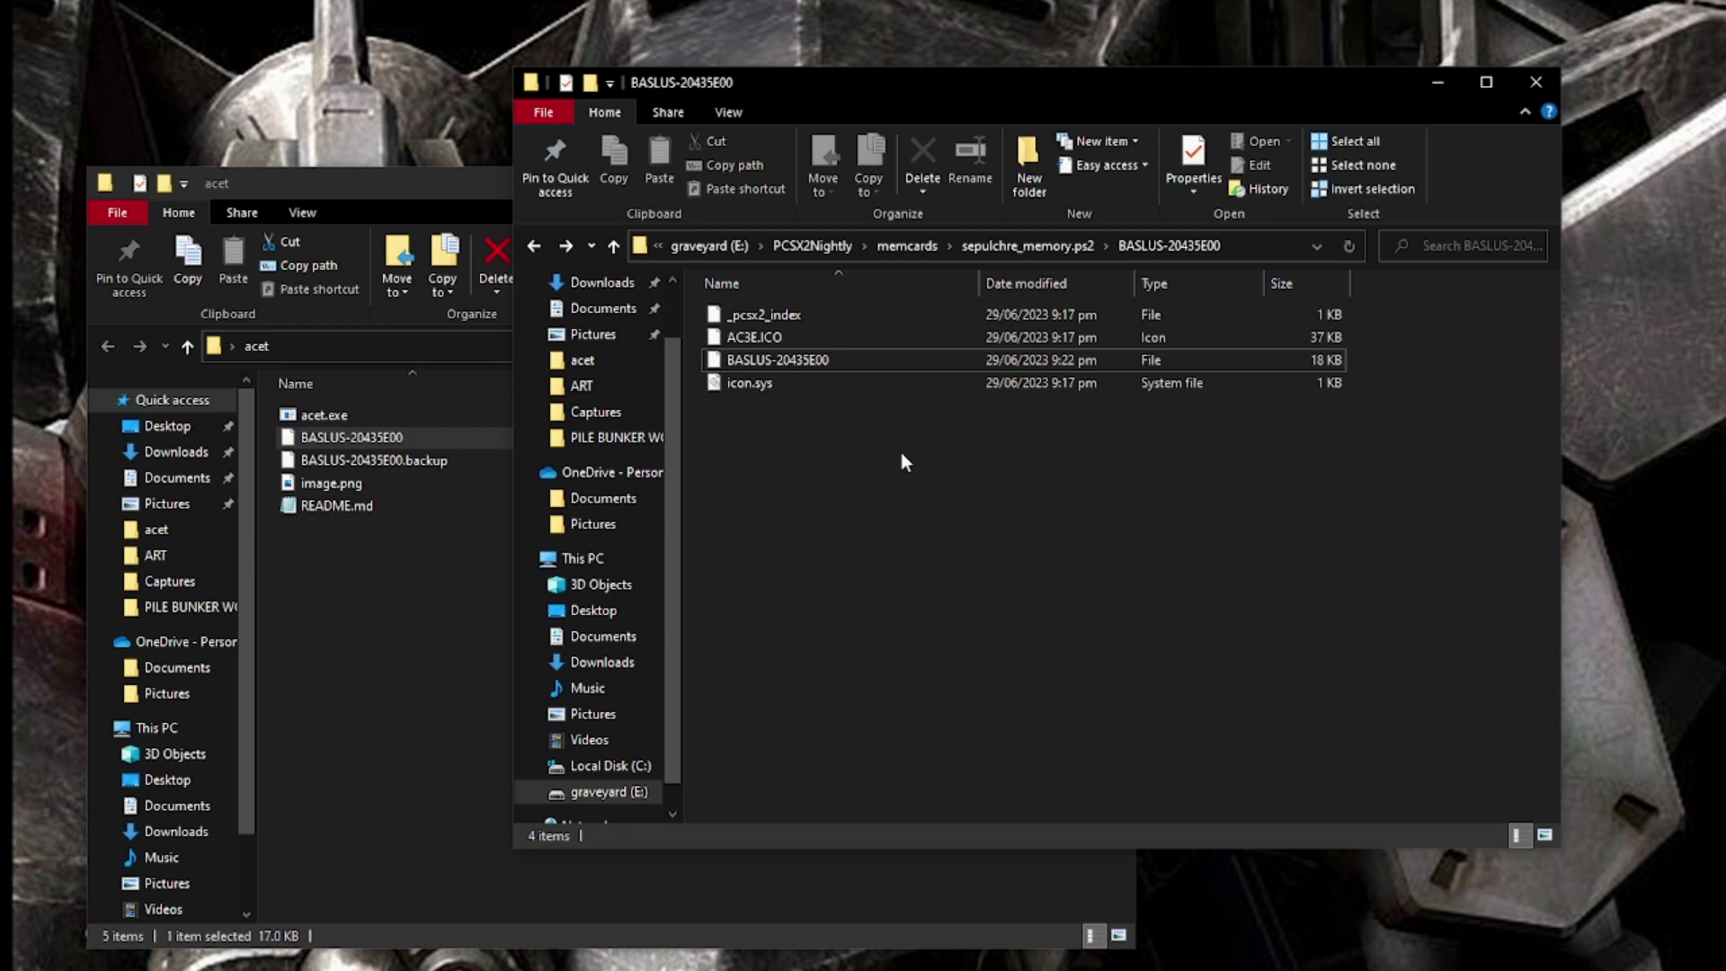
pyautogui.click(538, 248)
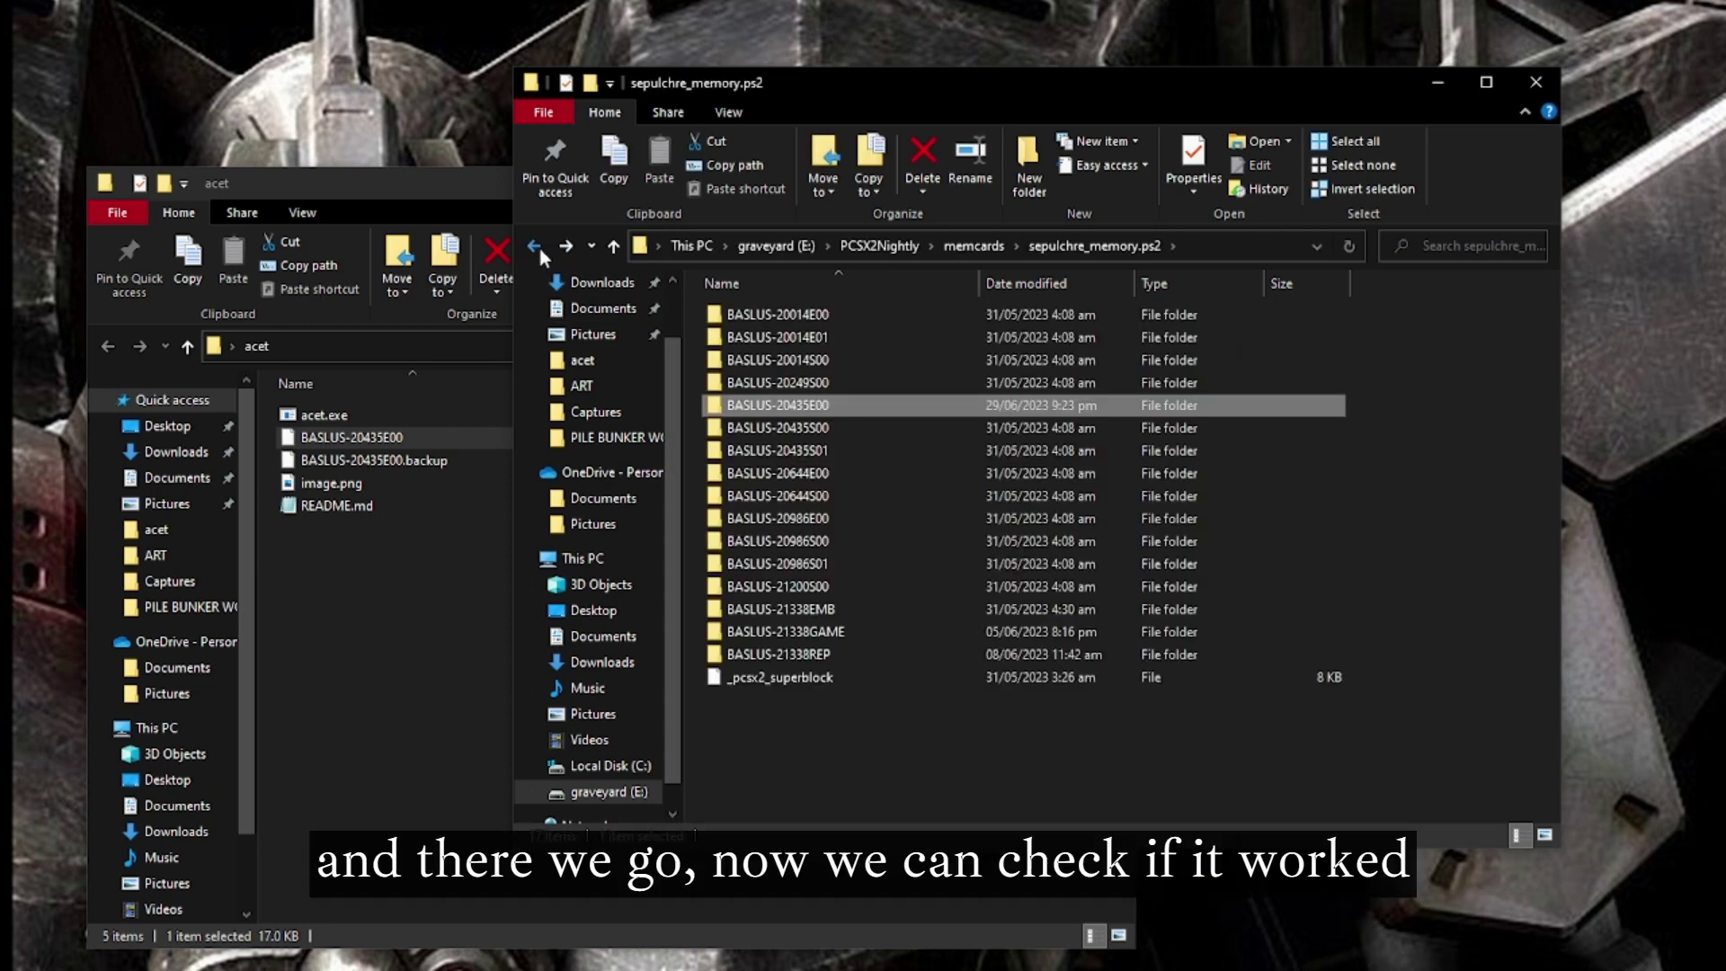
pyautogui.click(539, 249)
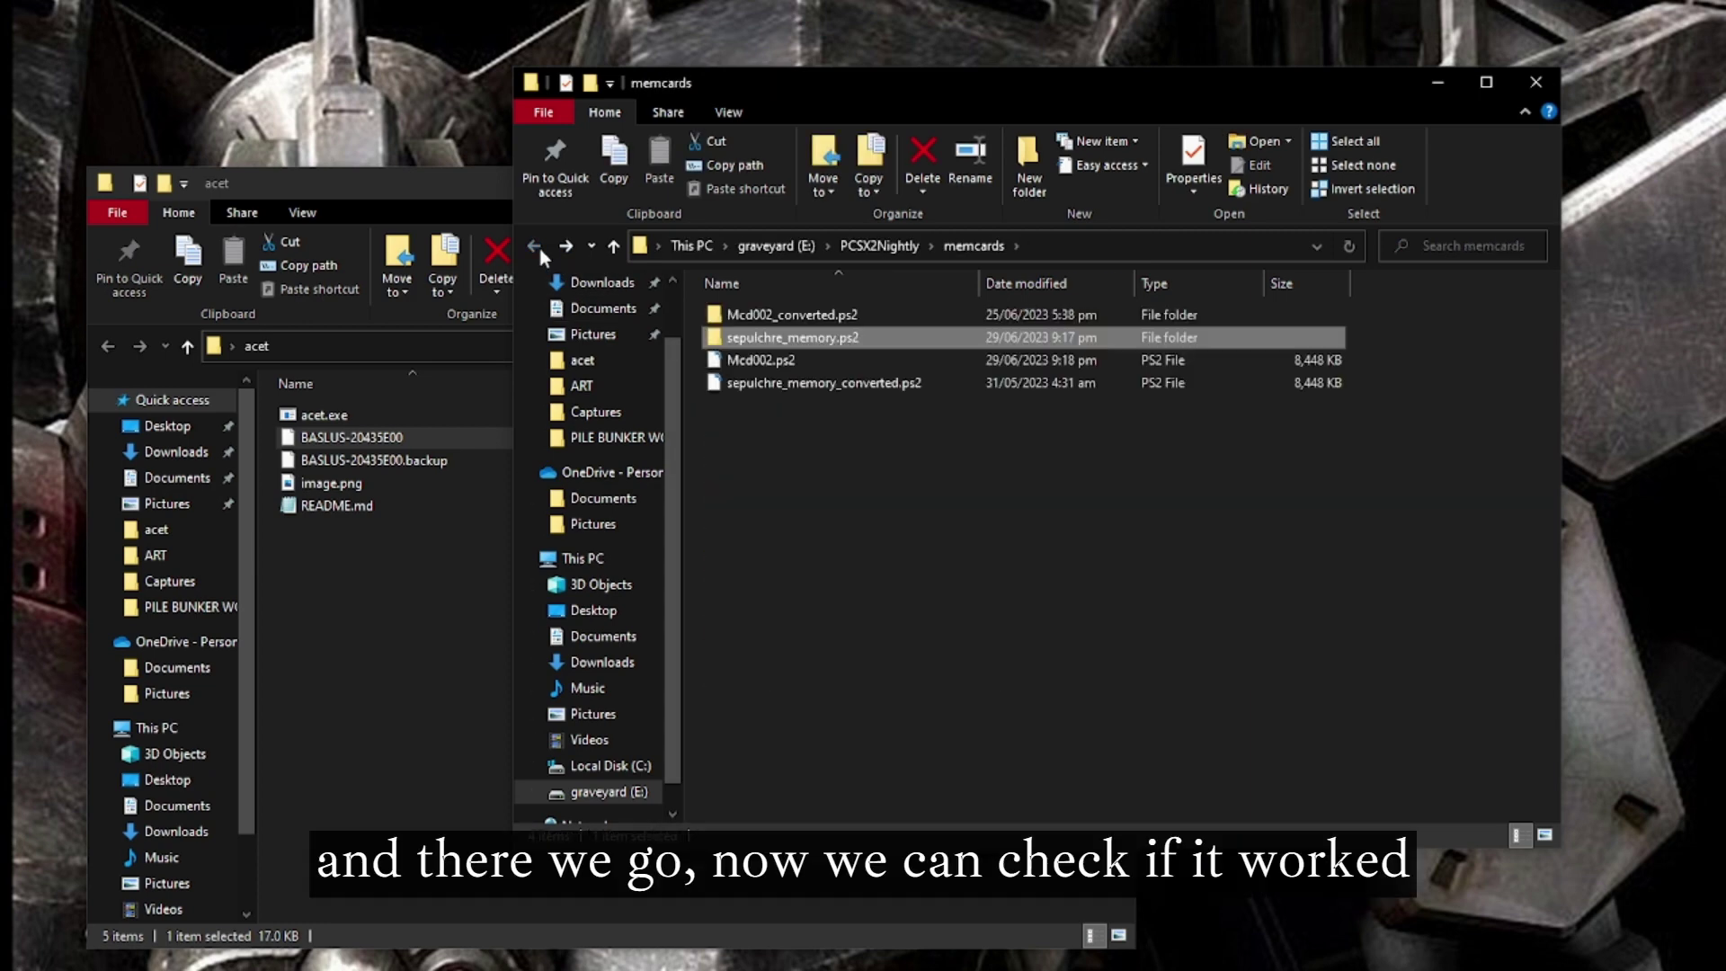
pyautogui.click(1537, 83)
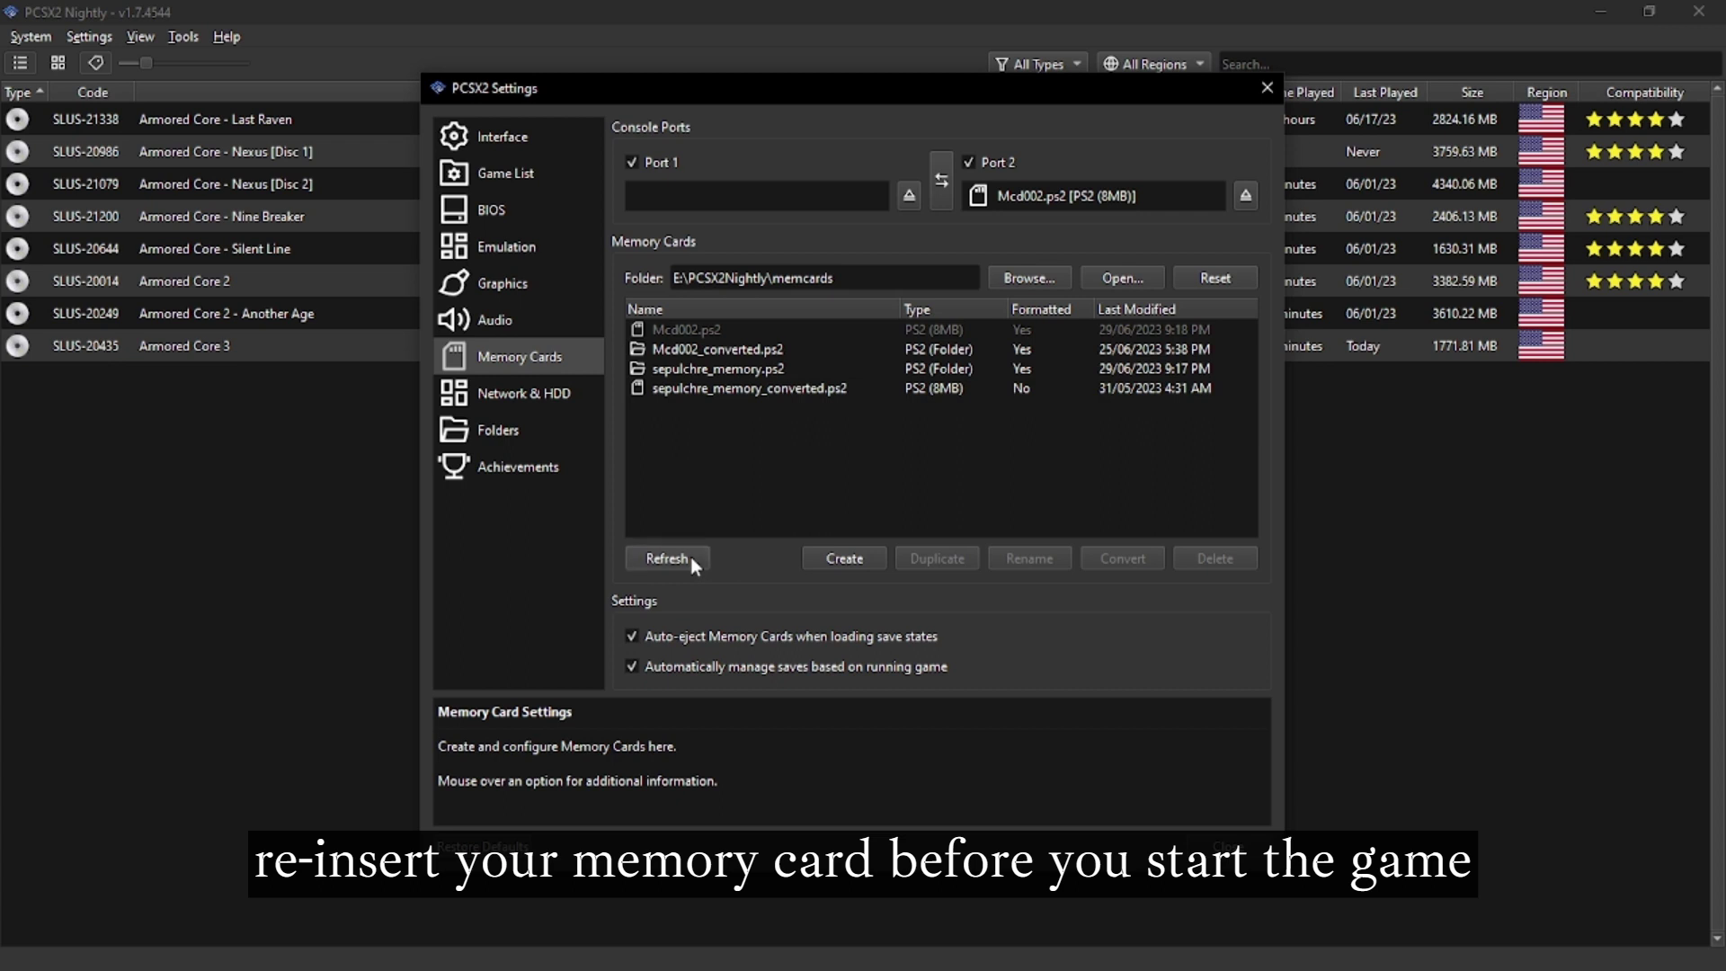
# Step: In PCSX2's memory card settings, assign sepulchre_memory.ps2 to Port 1 and close the settings
pyautogui.click(695, 370)
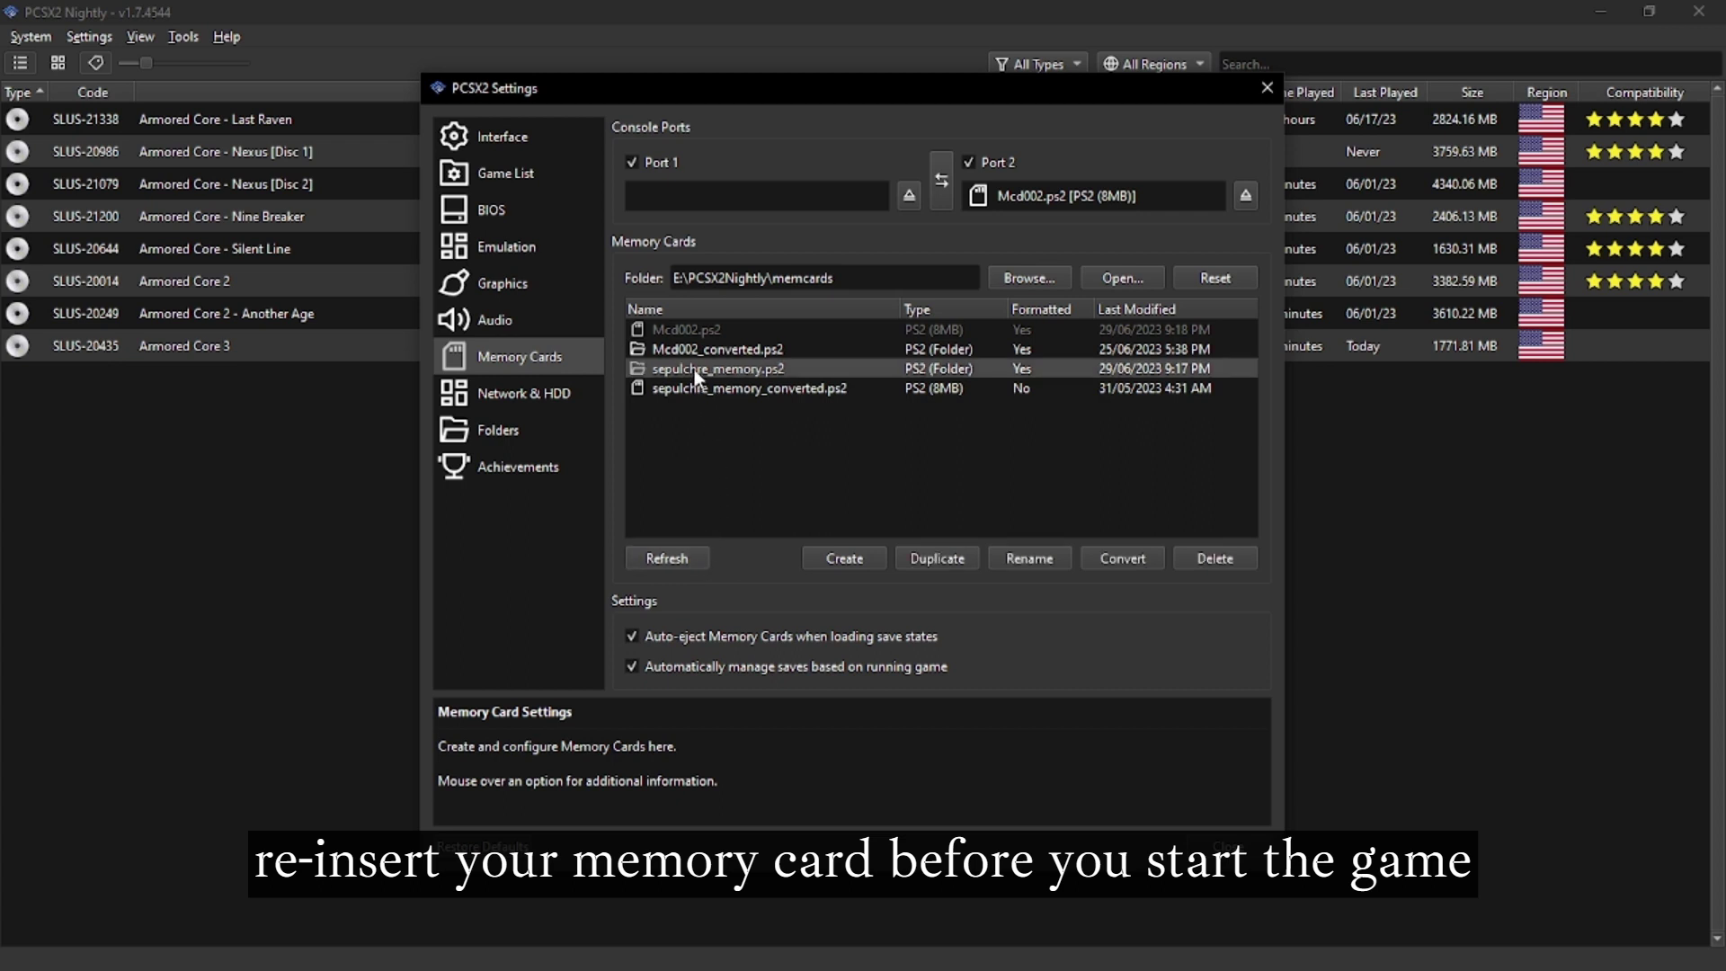
pyautogui.rightClick(932, 365)
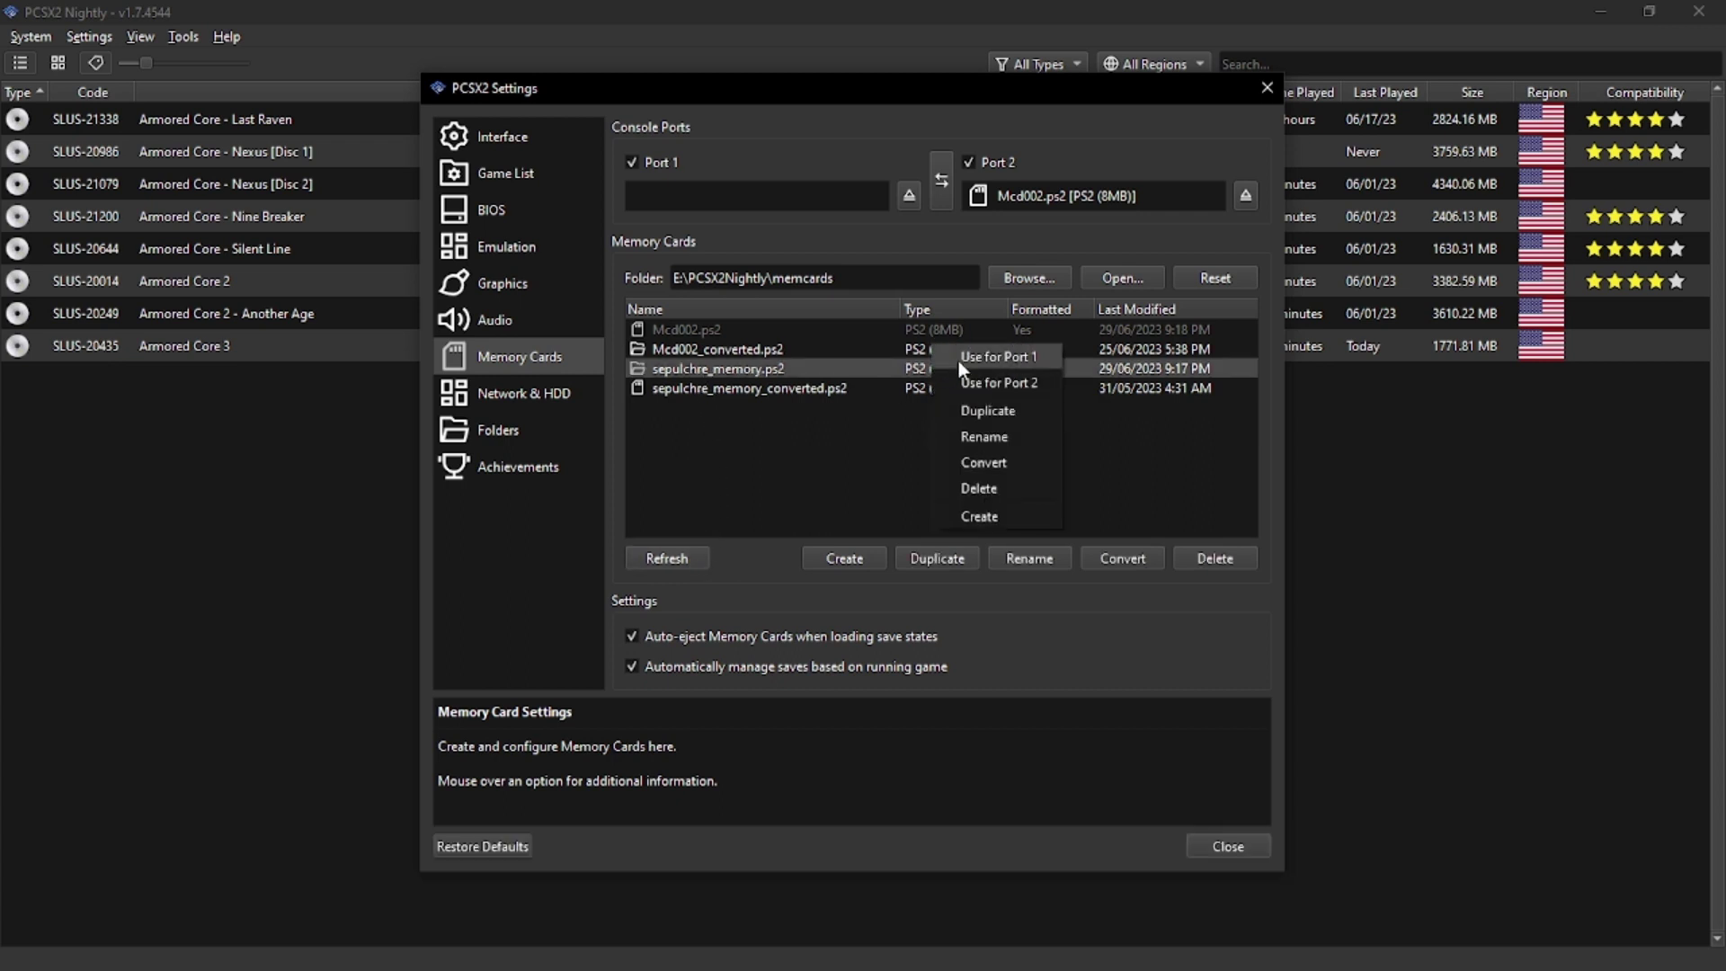
pyautogui.click(958, 359)
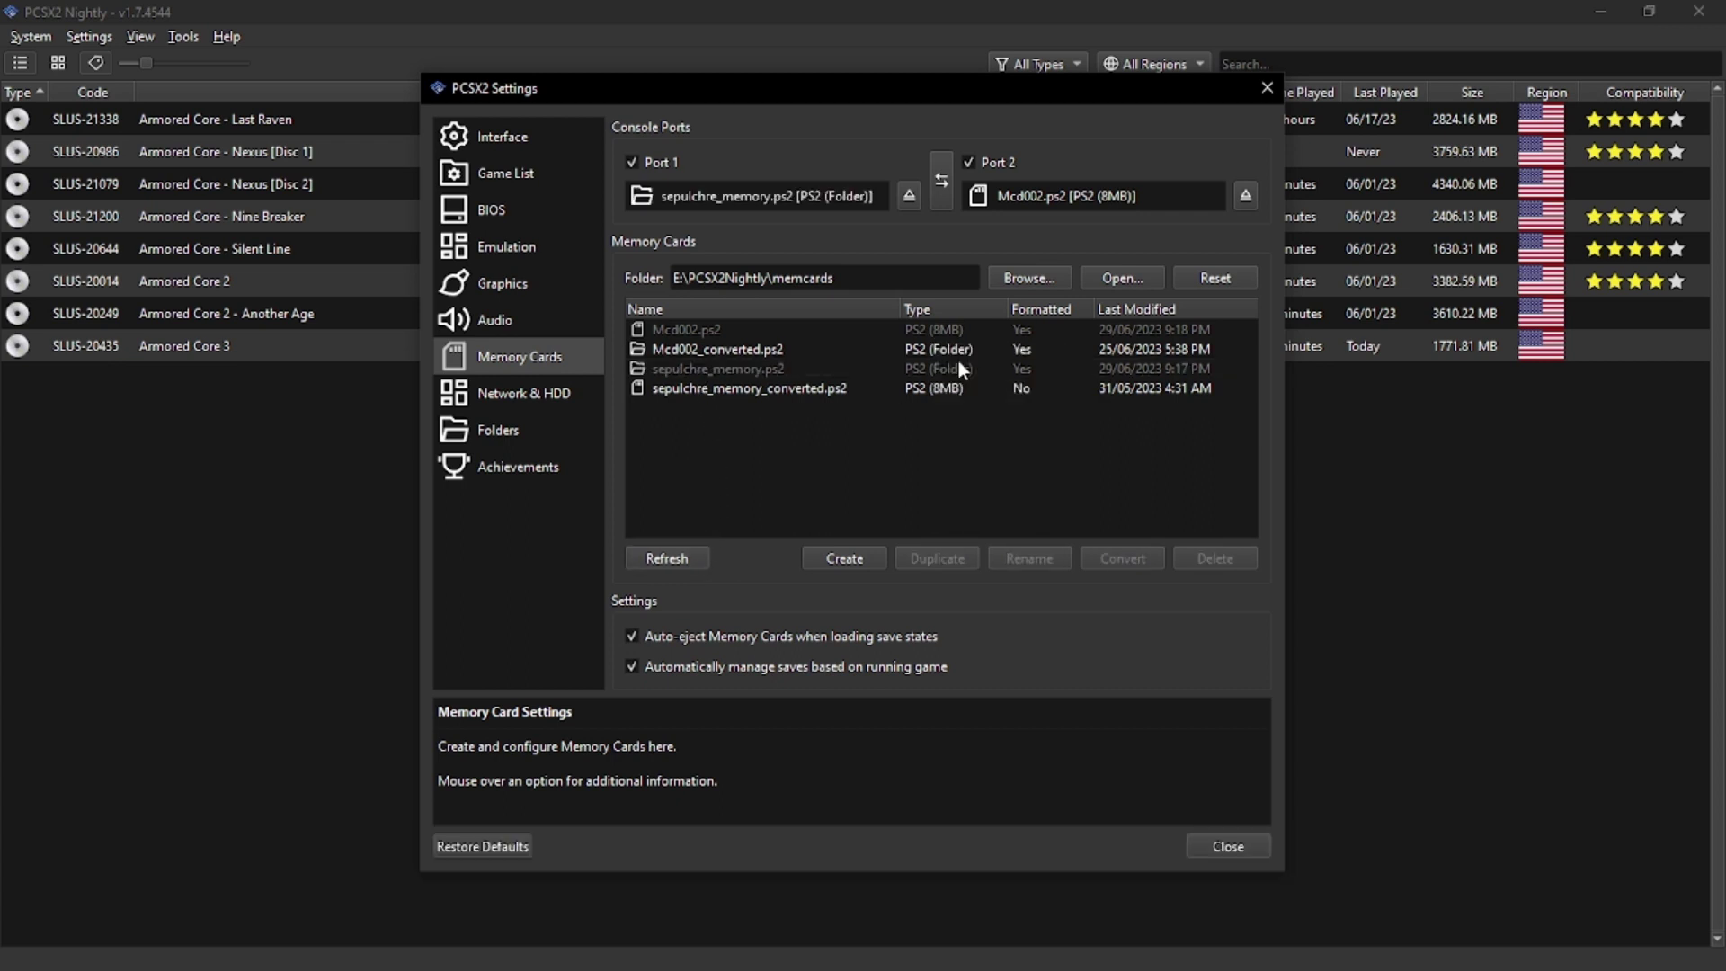
pyautogui.click(1237, 847)
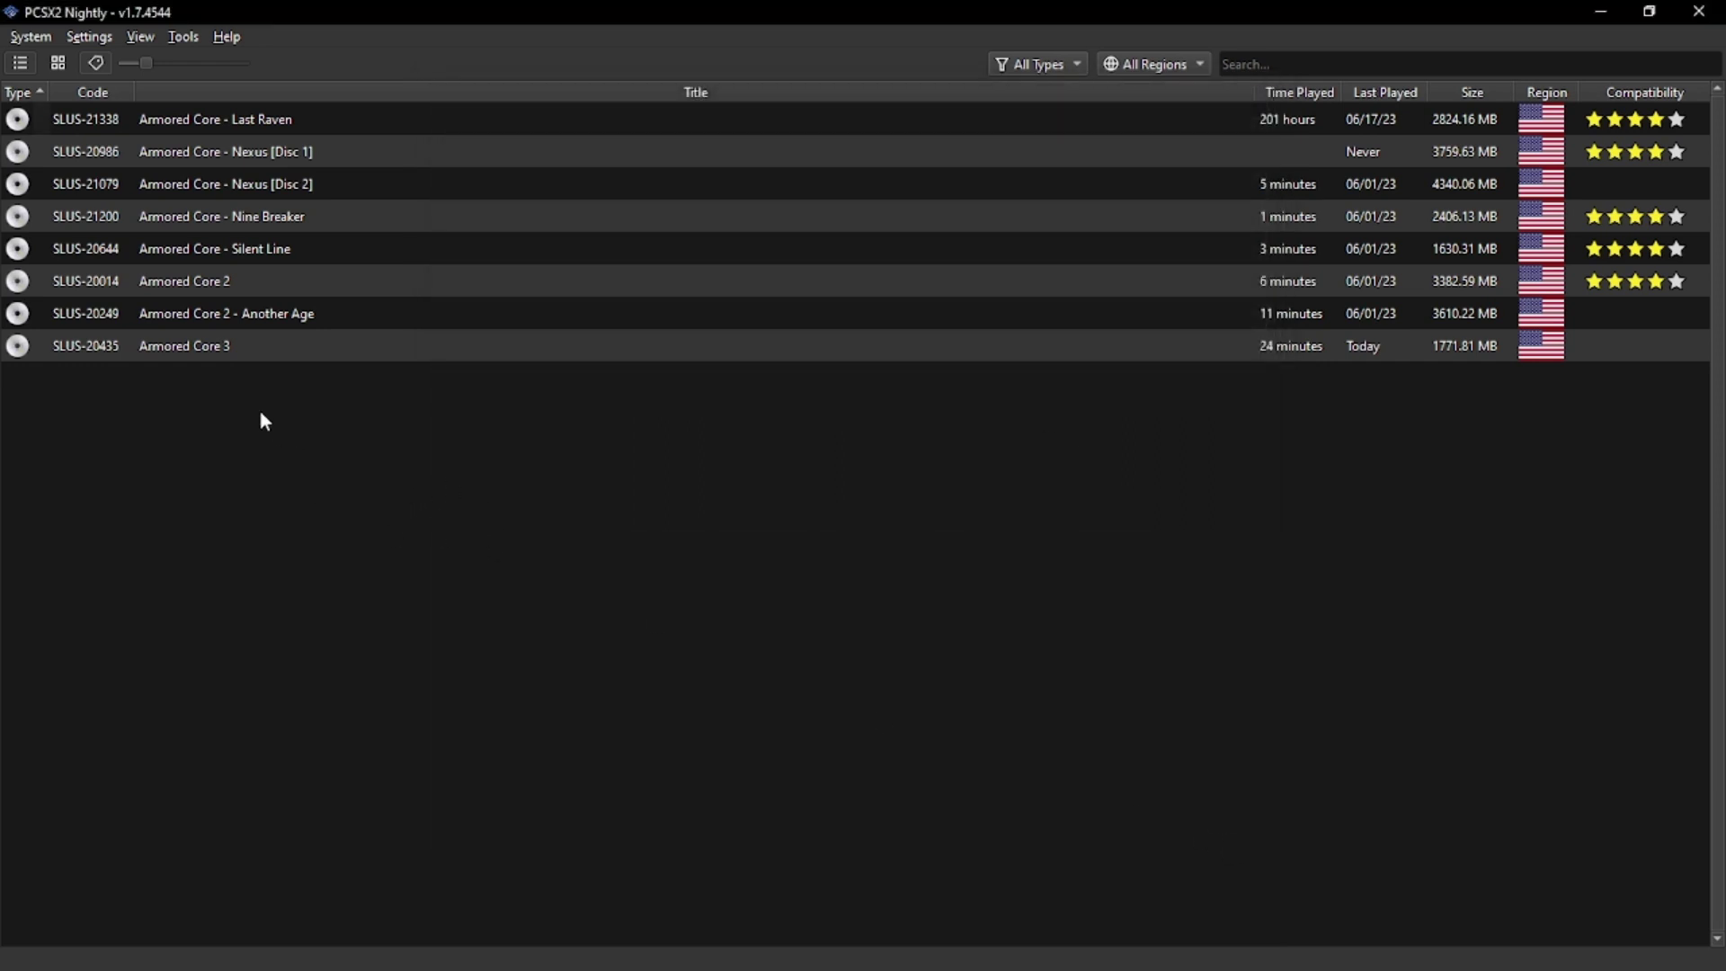
# Step: Launch Armored Core 3 and open Emblem Load from the game's System screen
pyautogui.doubleClick(198, 356)
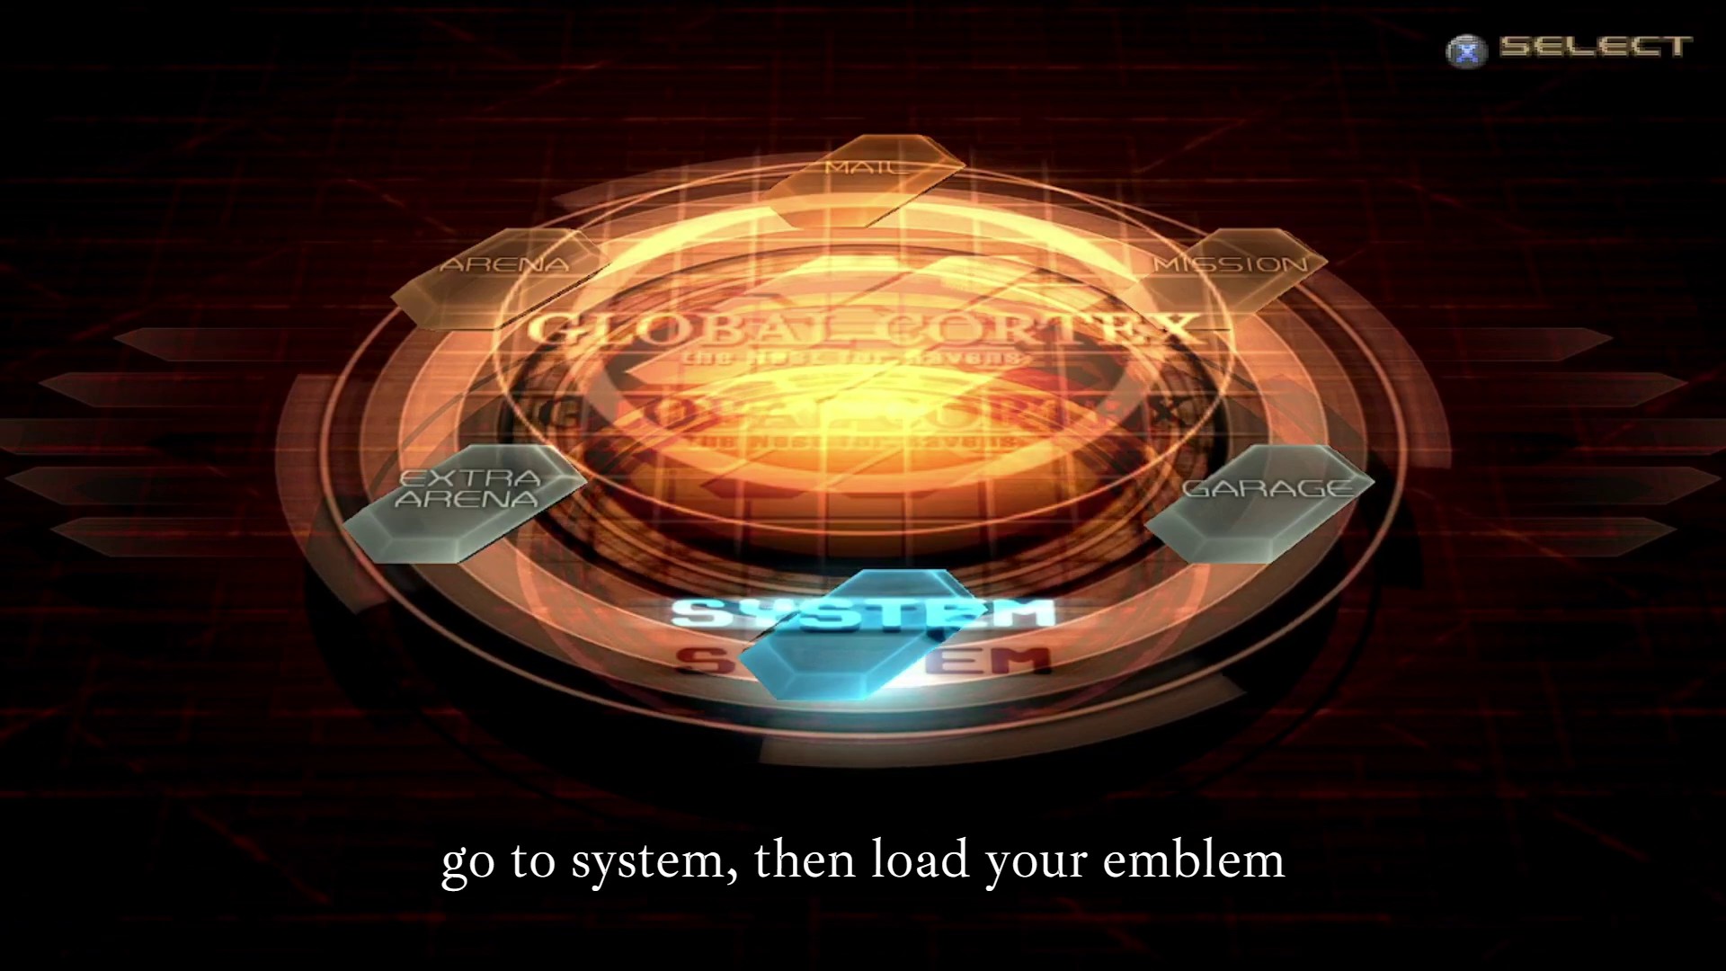
pyautogui.press('Return')
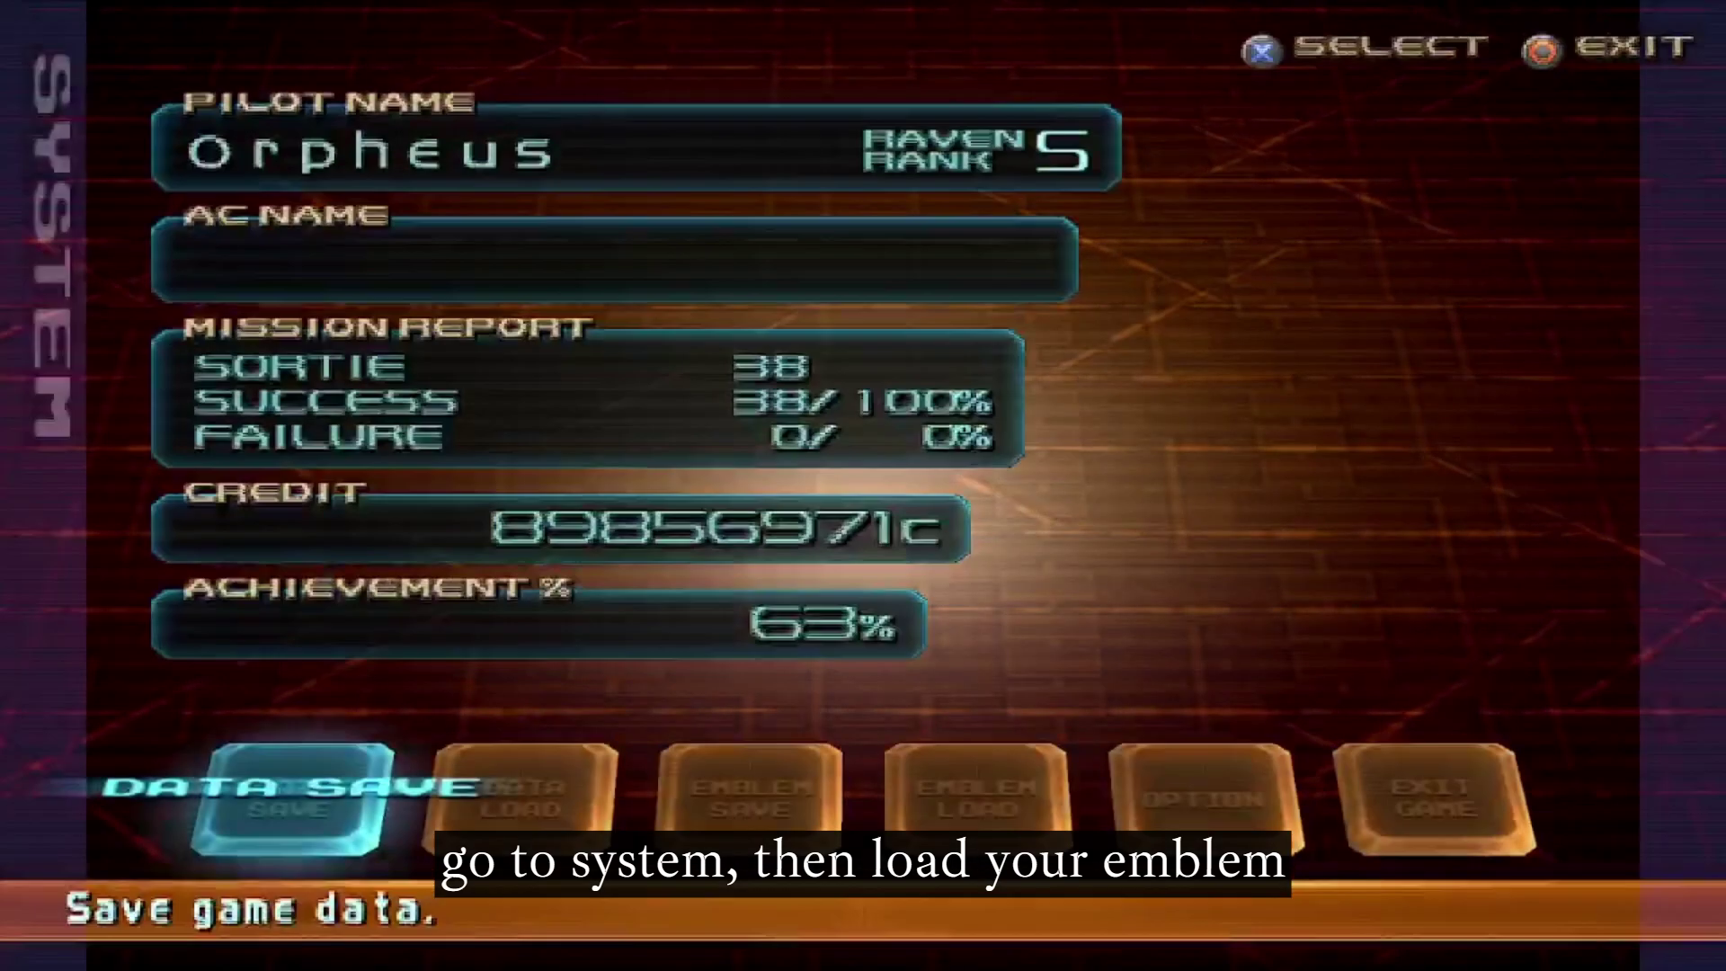
pyautogui.press('Right')
pyautogui.press('Right')
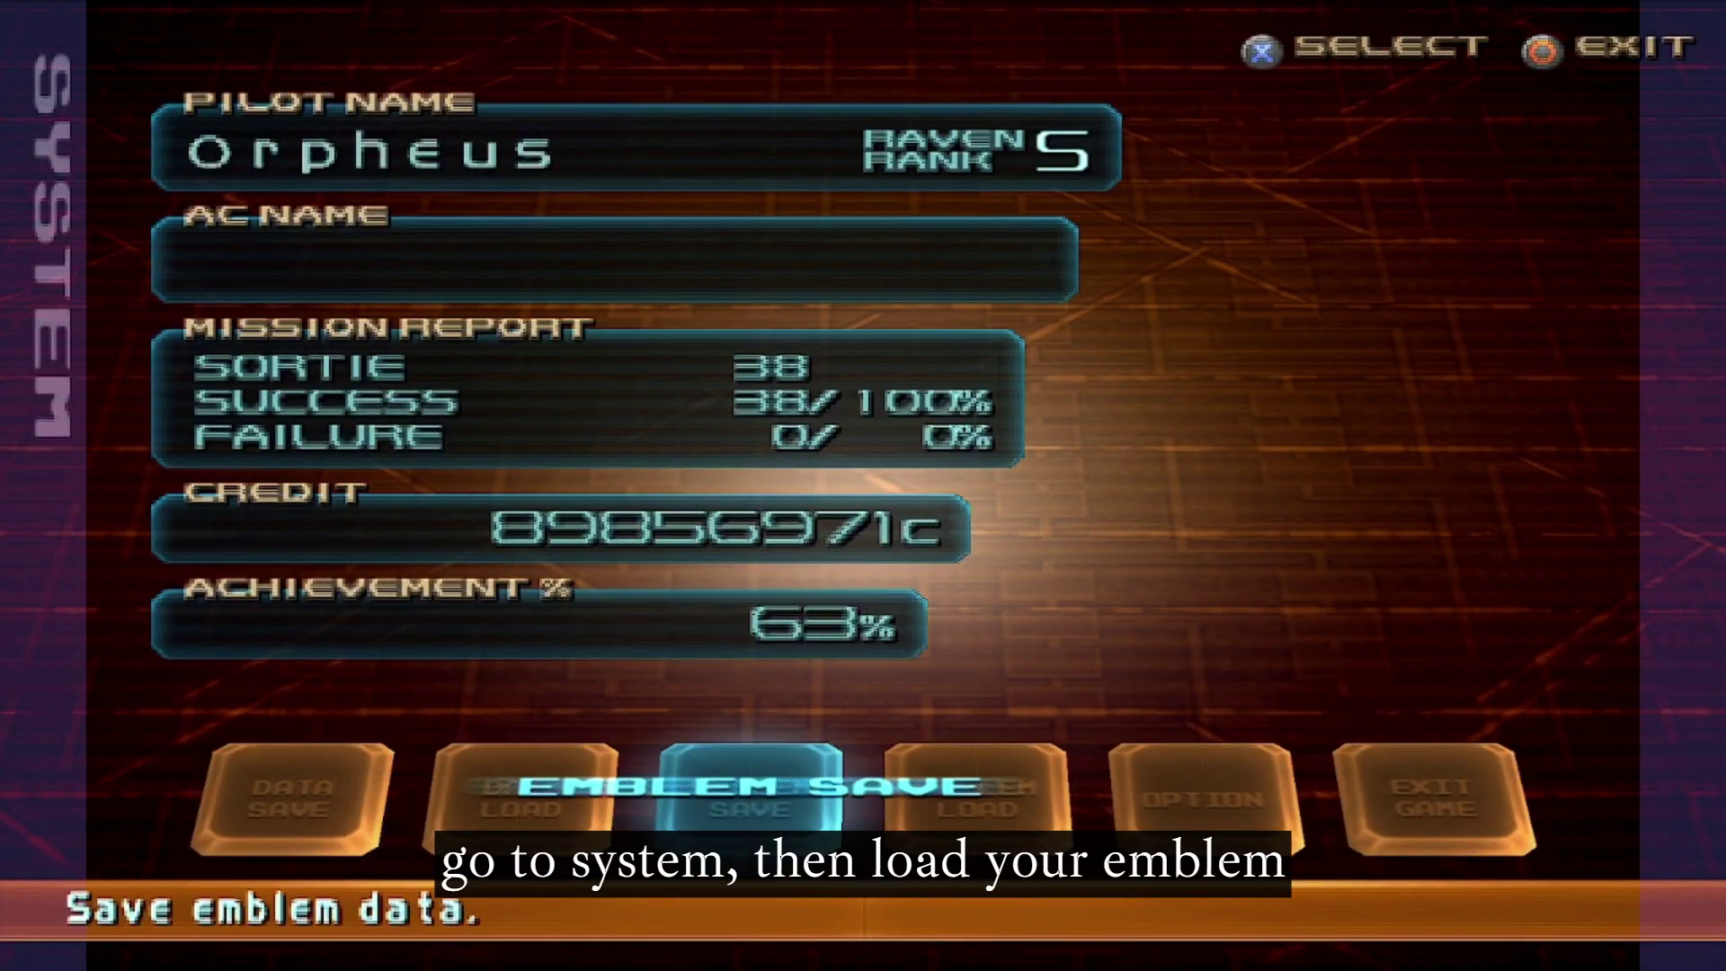
pyautogui.press('Right')
pyautogui.press('Return')
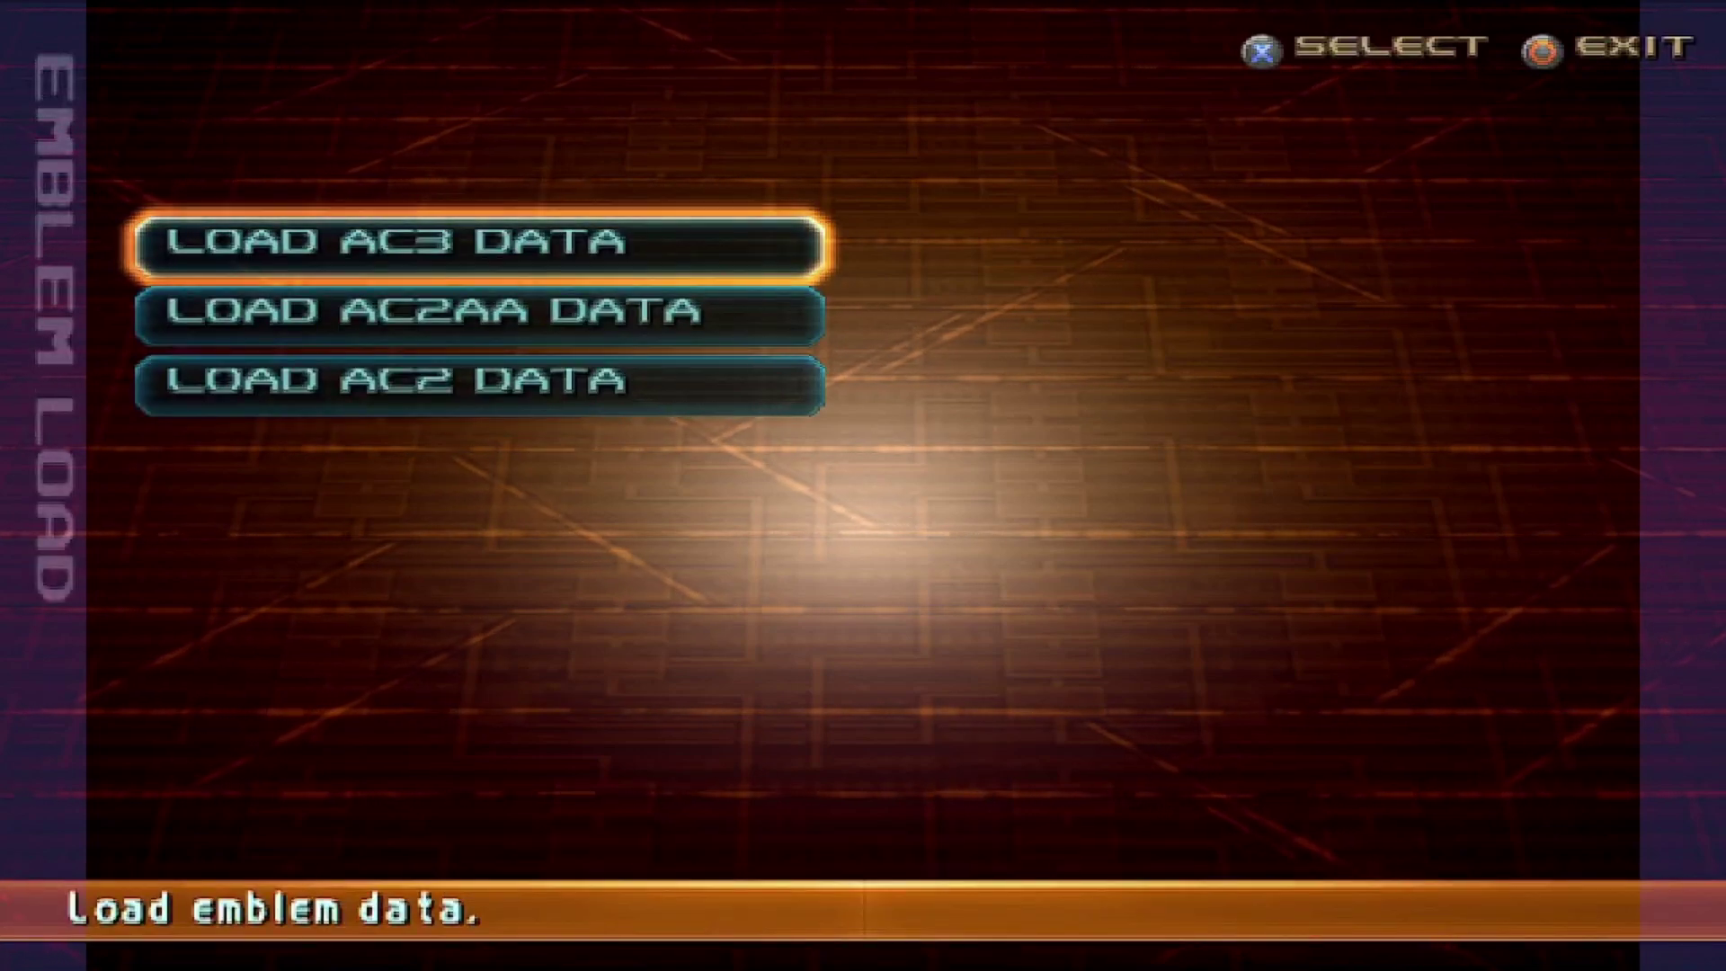
# Step: Load the AC3 emblem data from memory card slot 1 and back out of Emblem Load and the System screen
pyautogui.press('Return')
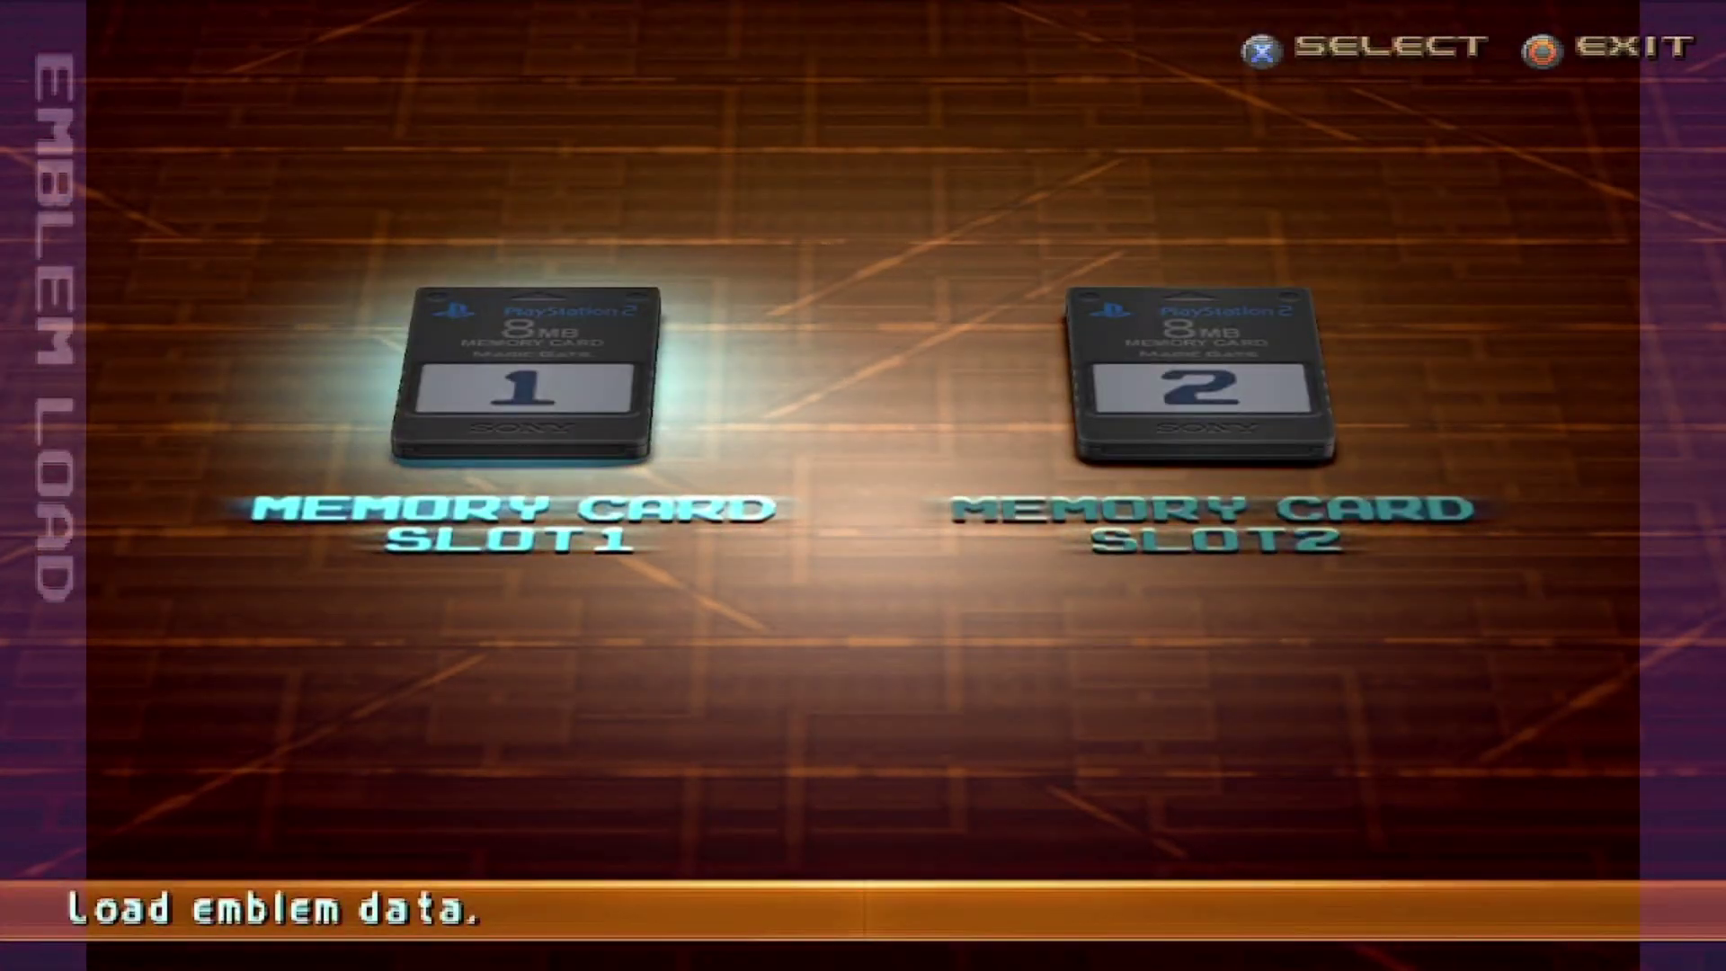
pyautogui.press('Return')
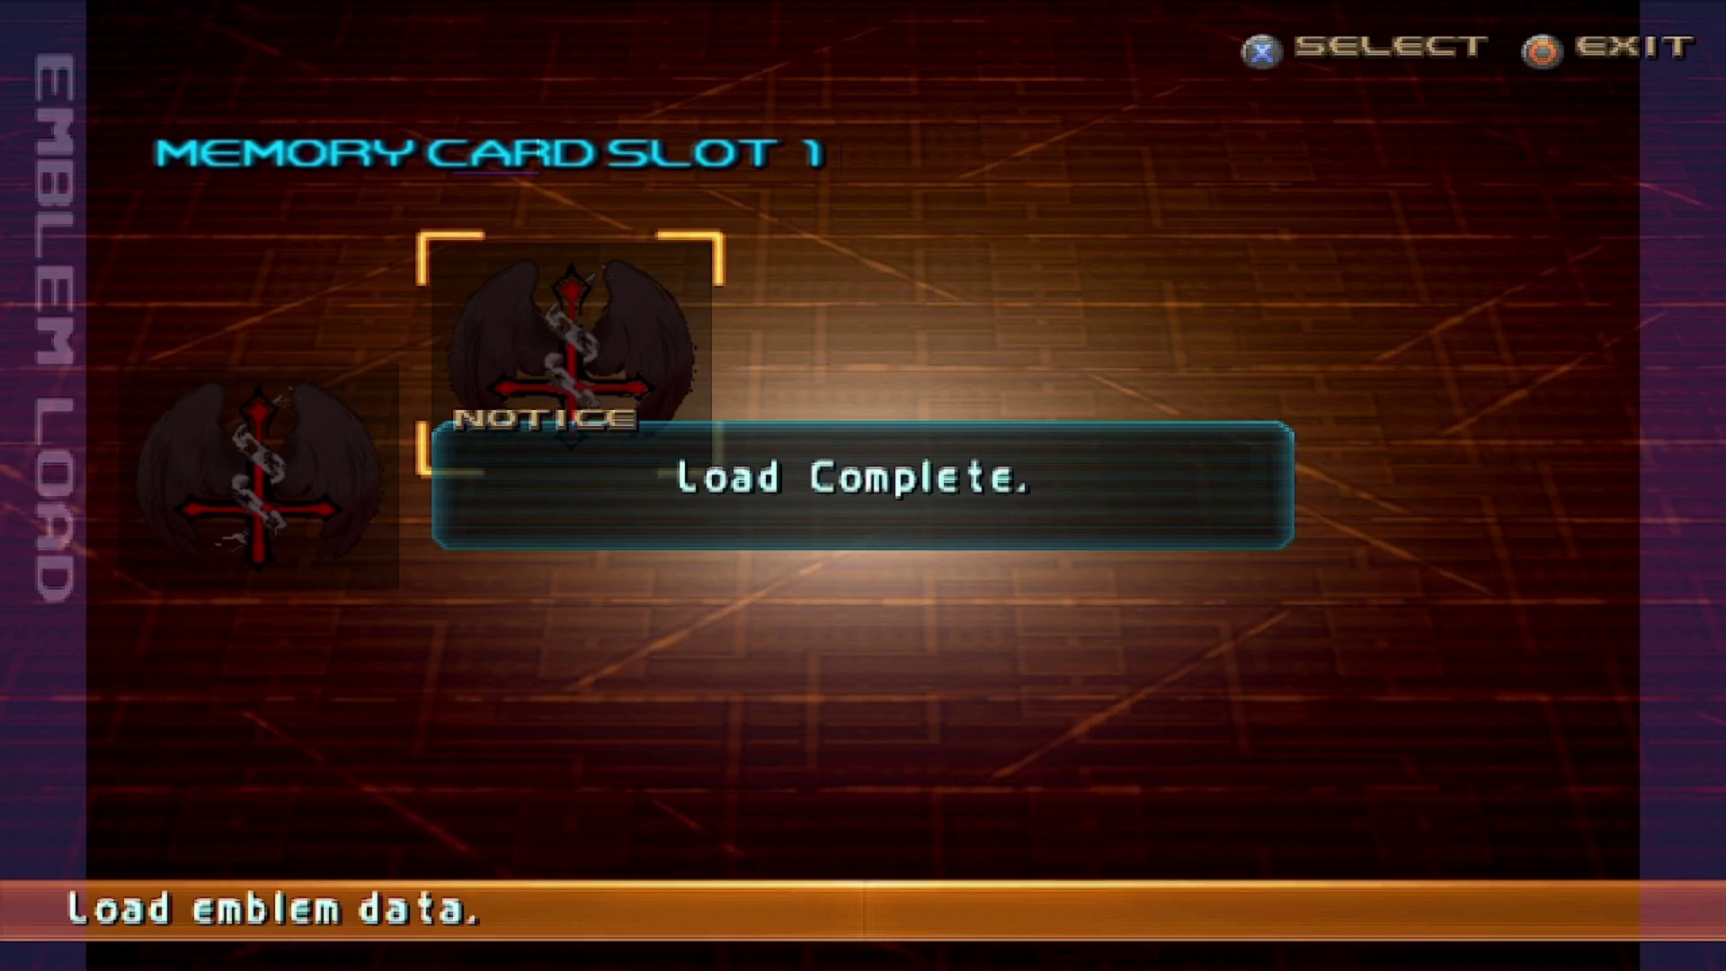
pyautogui.press('Return')
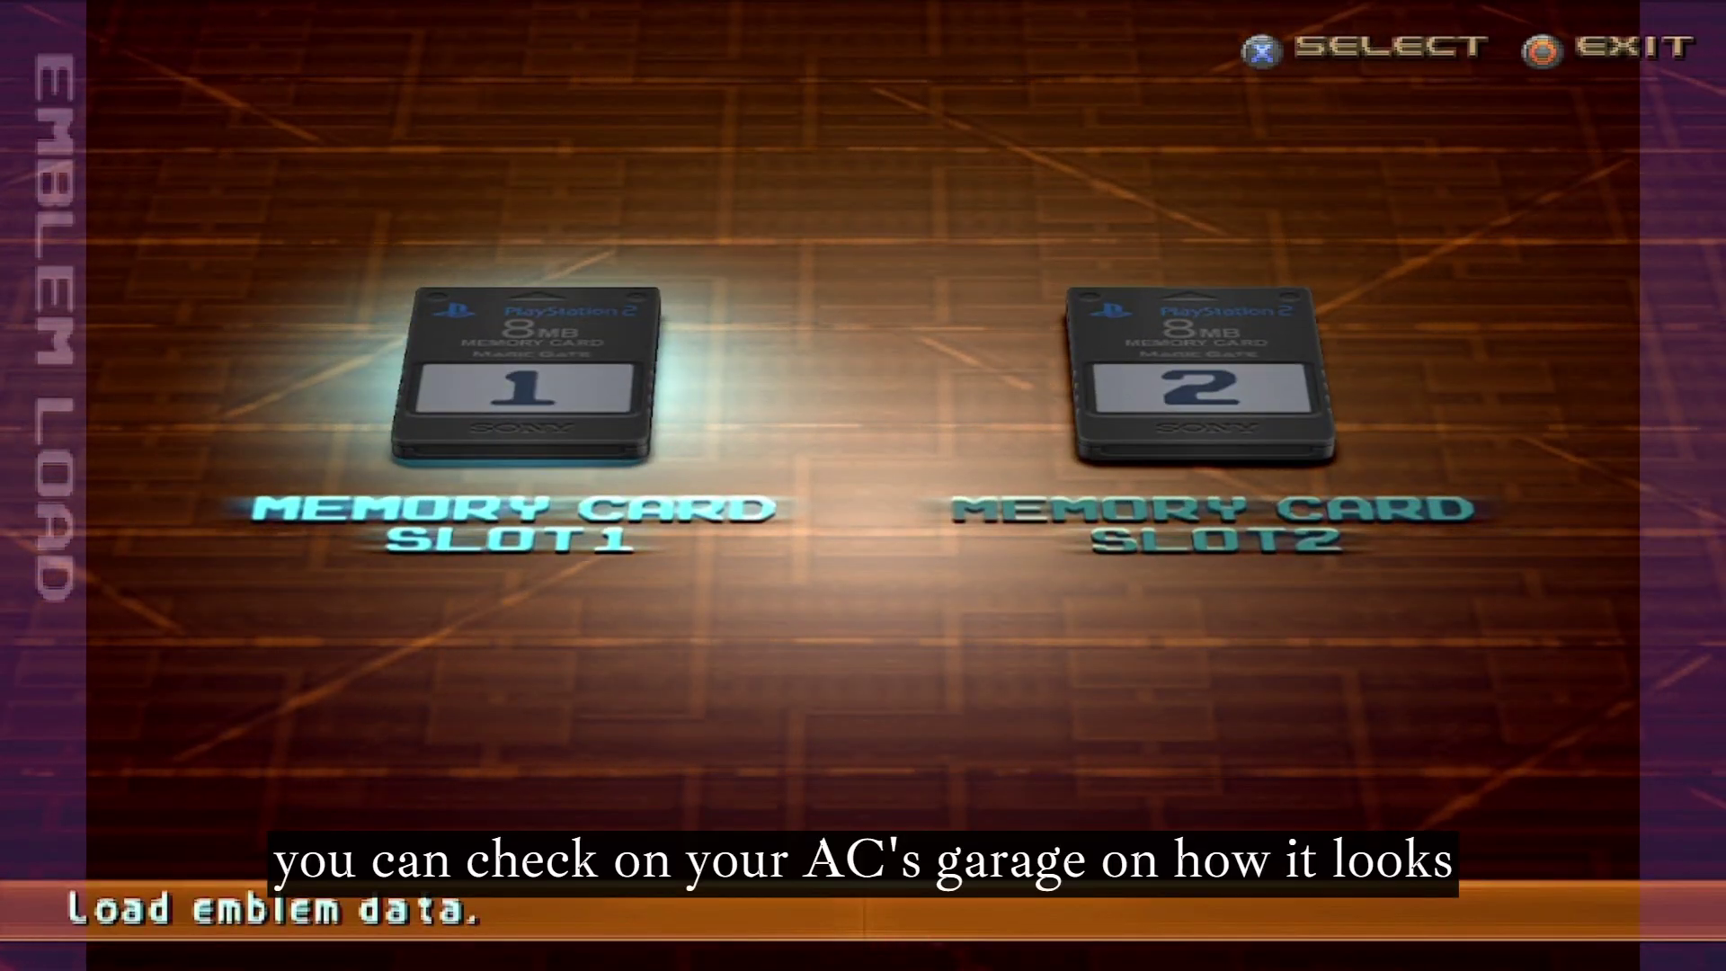
pyautogui.press('Escape')
pyautogui.press('Escape')
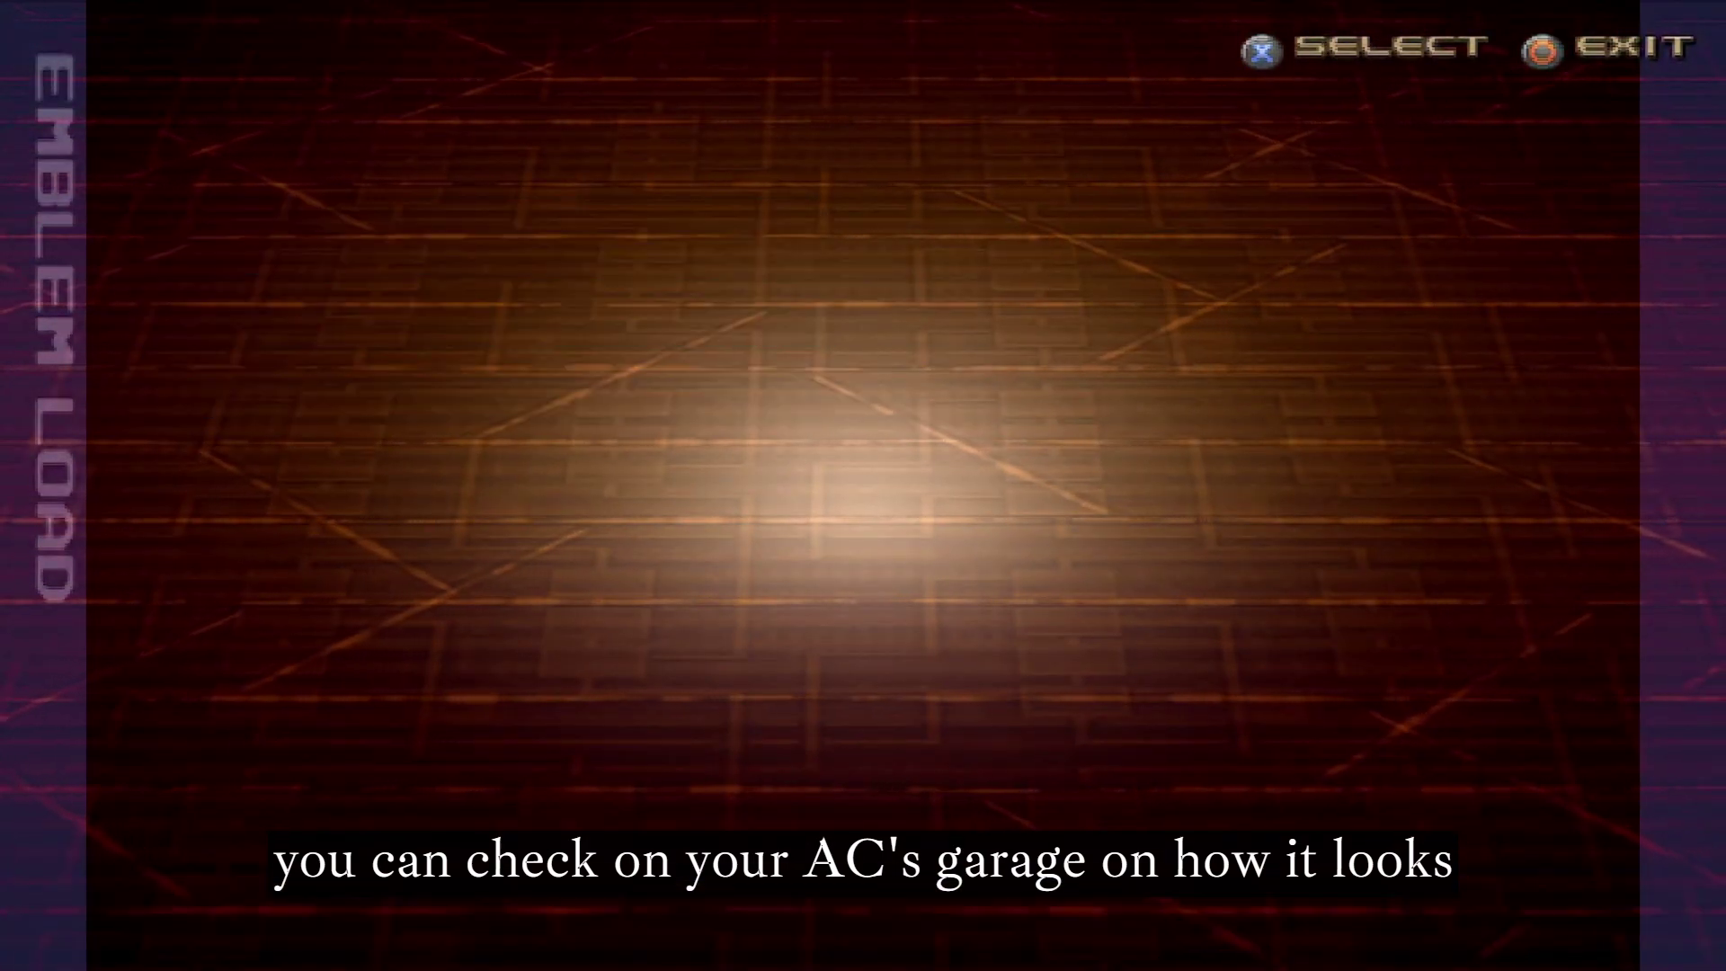
pyautogui.press('Escape')
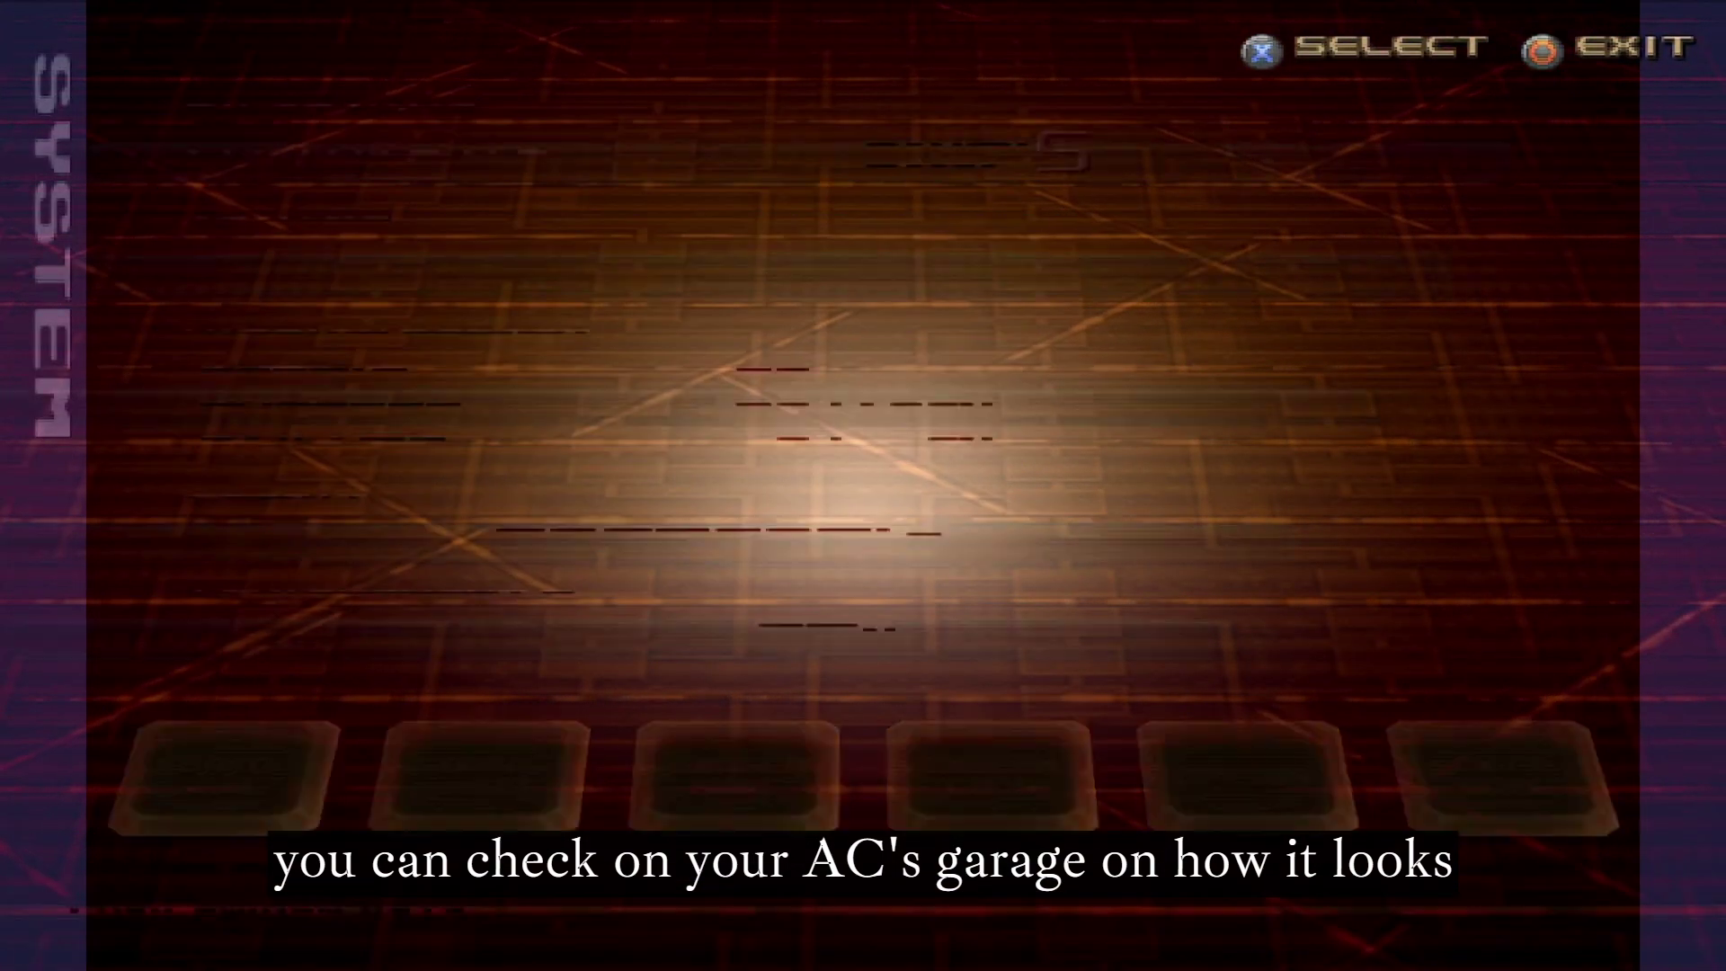